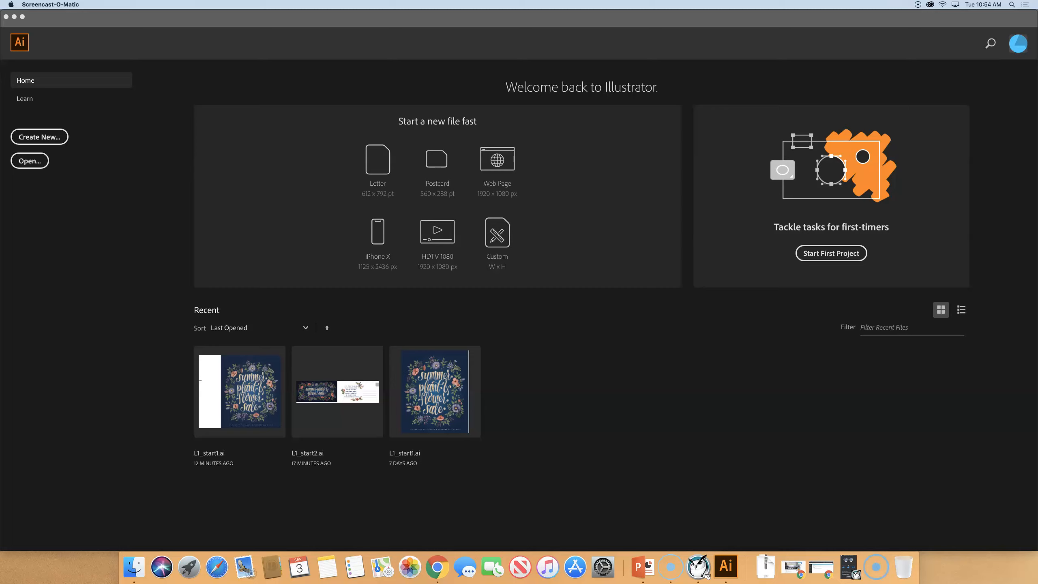
# Open L2_start.ai from the Lesson02 folder inside Lessons and fit all artboards in the window
pyautogui.click(41, 23)
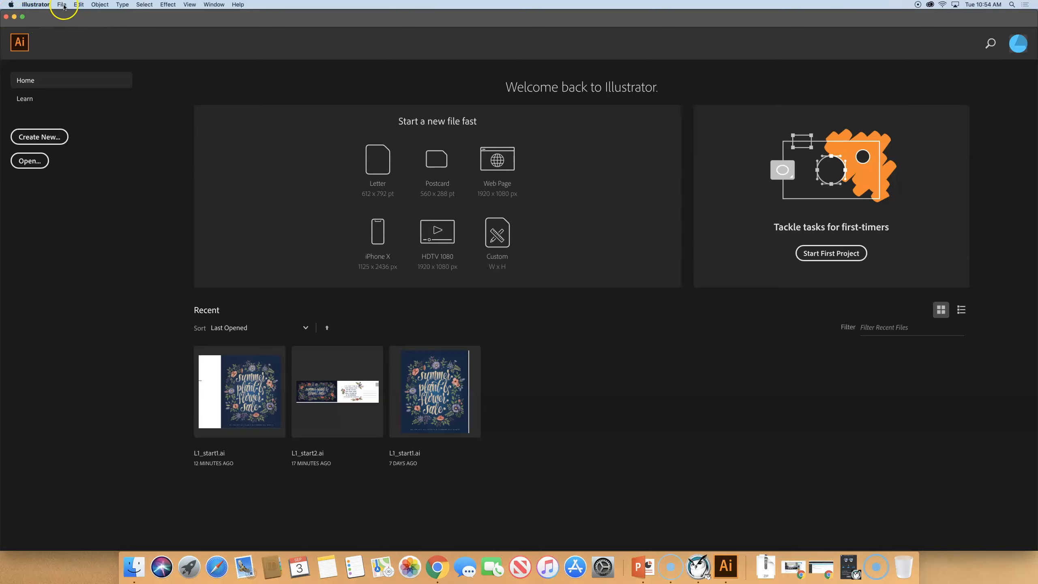
pyautogui.click(37, 160)
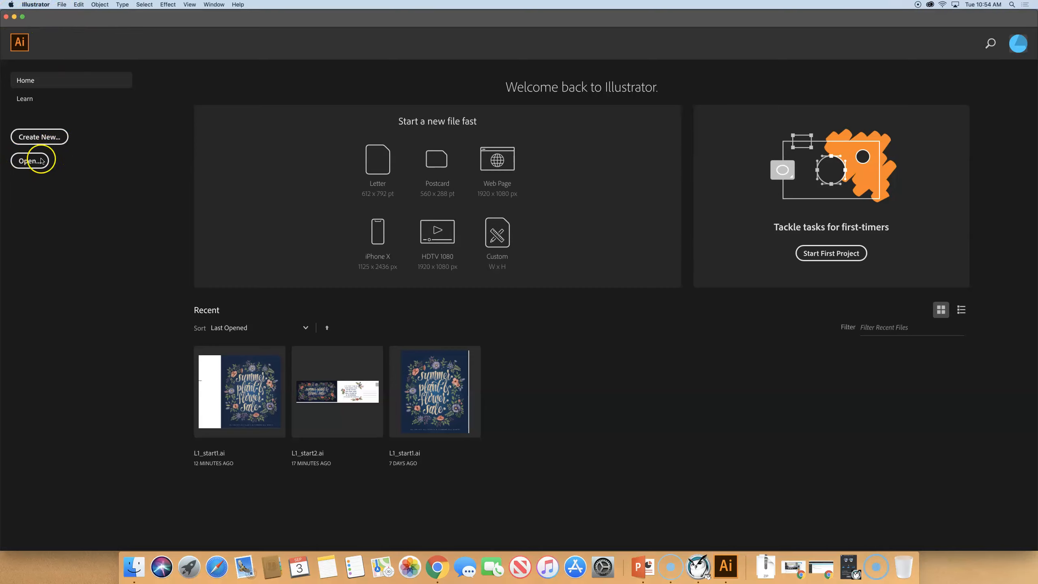
pyautogui.click(61, 4)
pyautogui.click(62, 30)
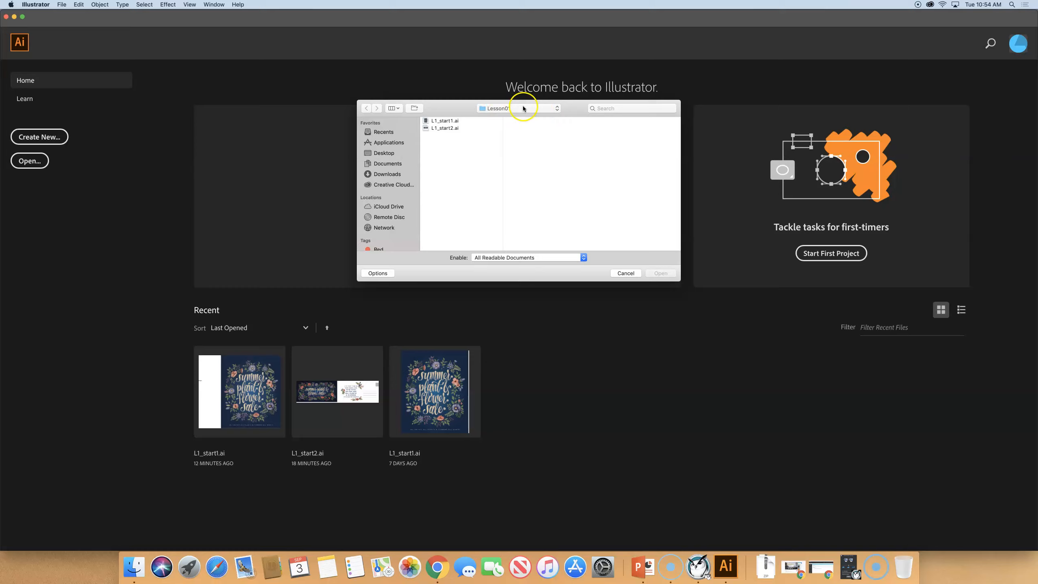
pyautogui.click(523, 108)
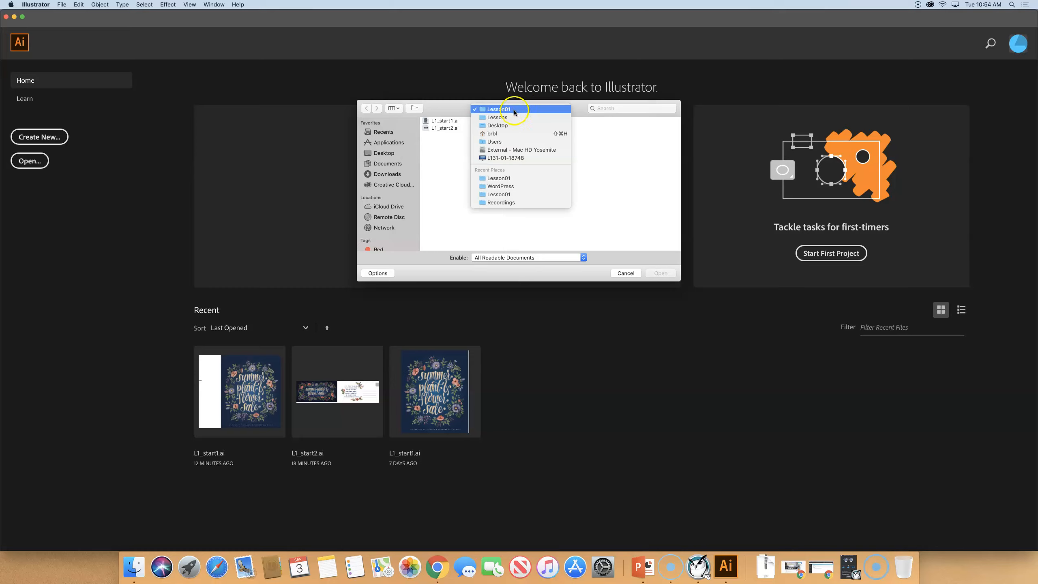
pyautogui.click(494, 118)
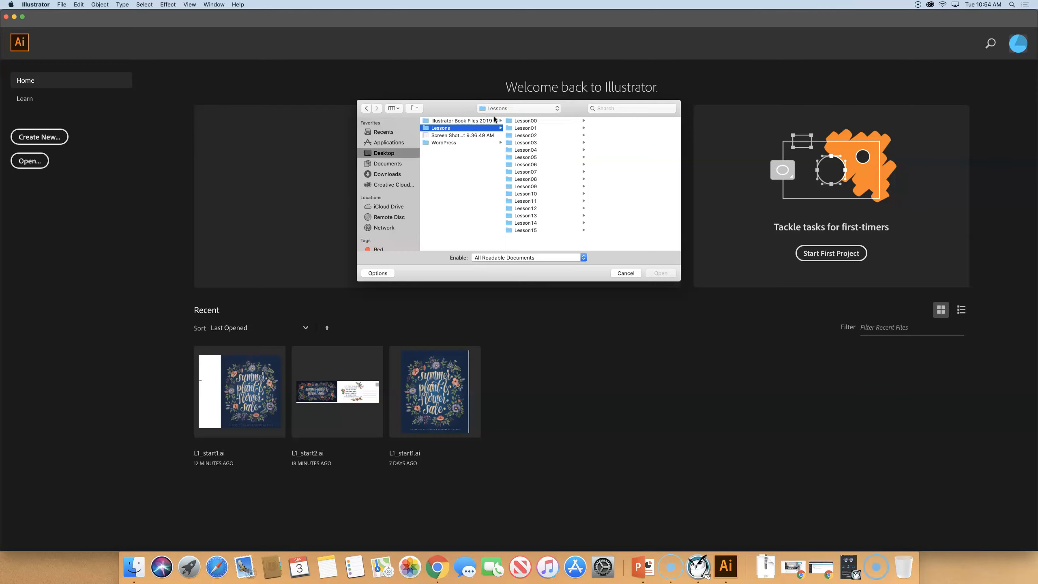
pyautogui.click(527, 135)
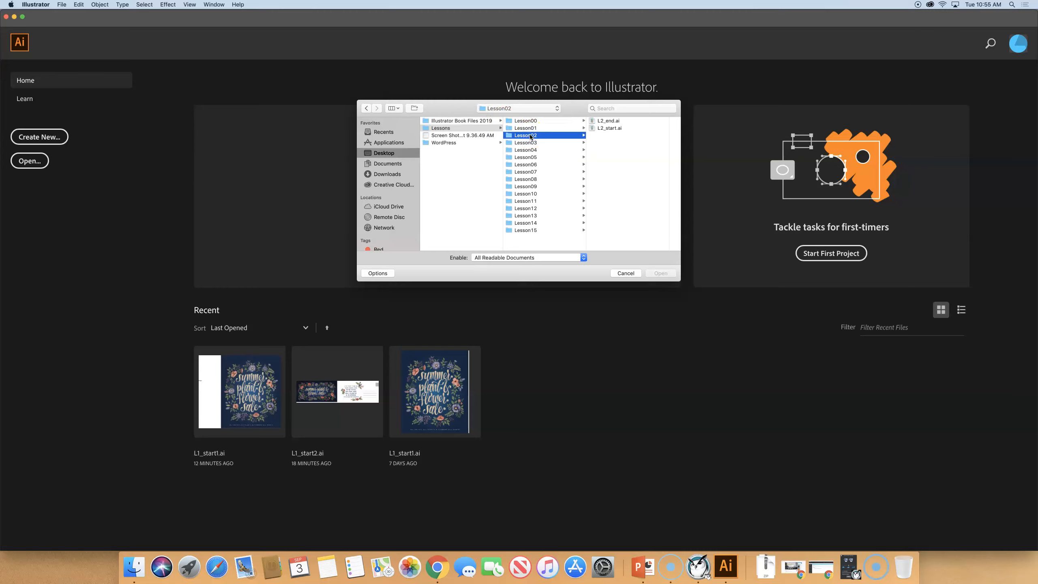
pyautogui.click(616, 128)
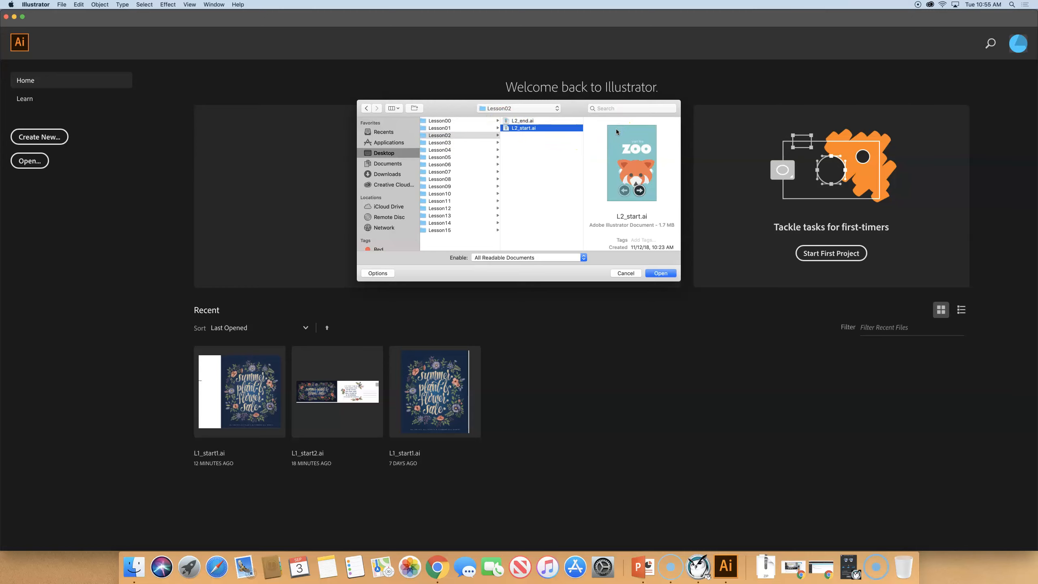
pyautogui.click(665, 274)
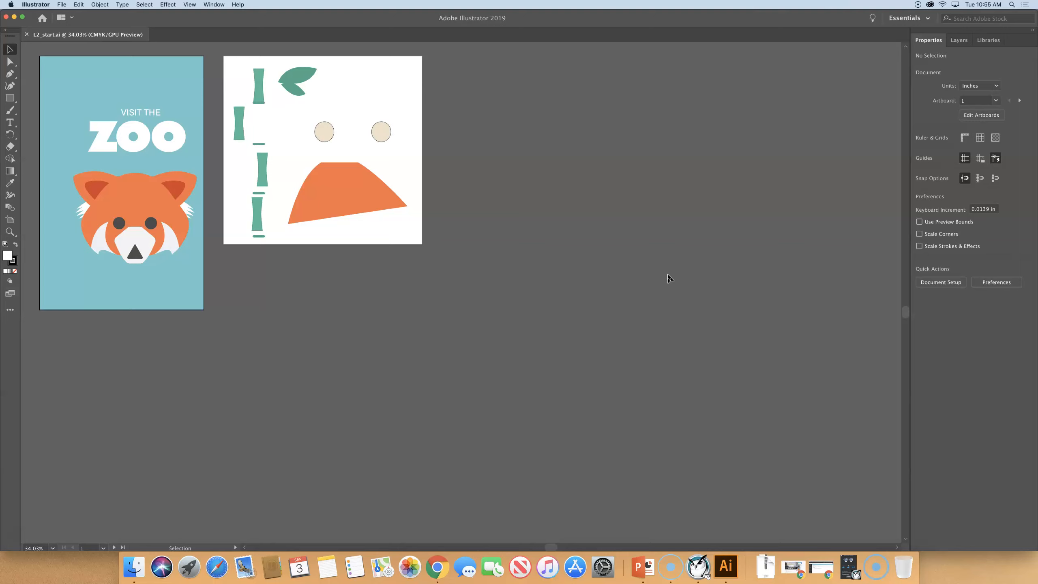
pyautogui.press('super+alt+0')
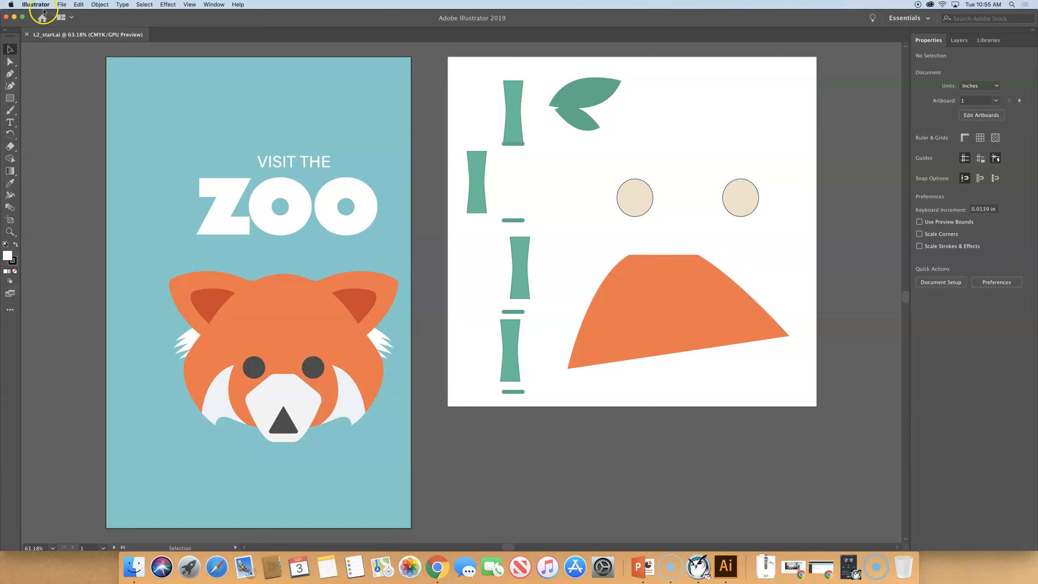
# Save the document as an Illustrator CC file in Lesson02, named with the author's first name followed by ZooPoster
pyautogui.click(60, 4)
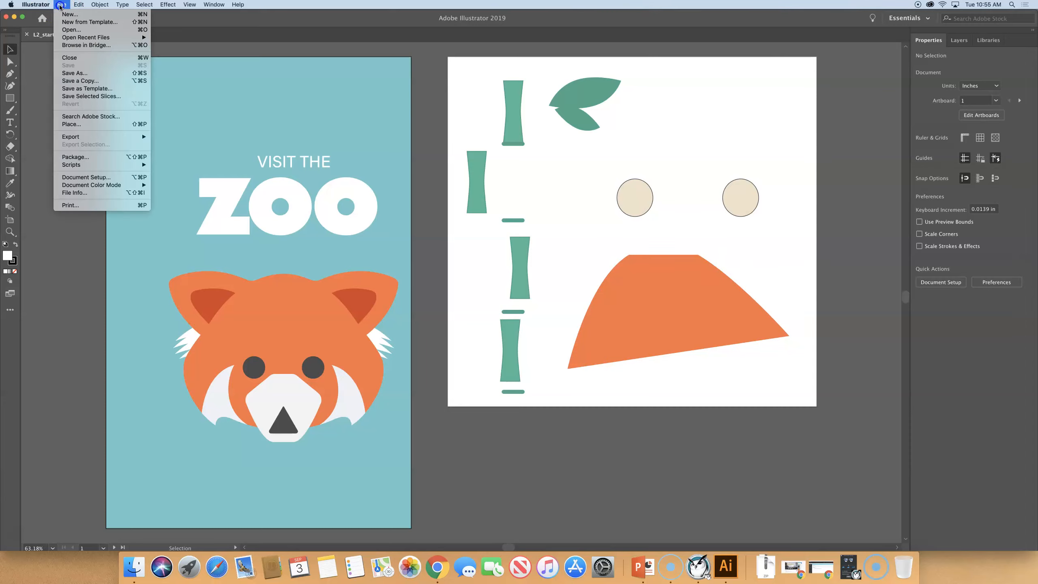
pyautogui.click(87, 74)
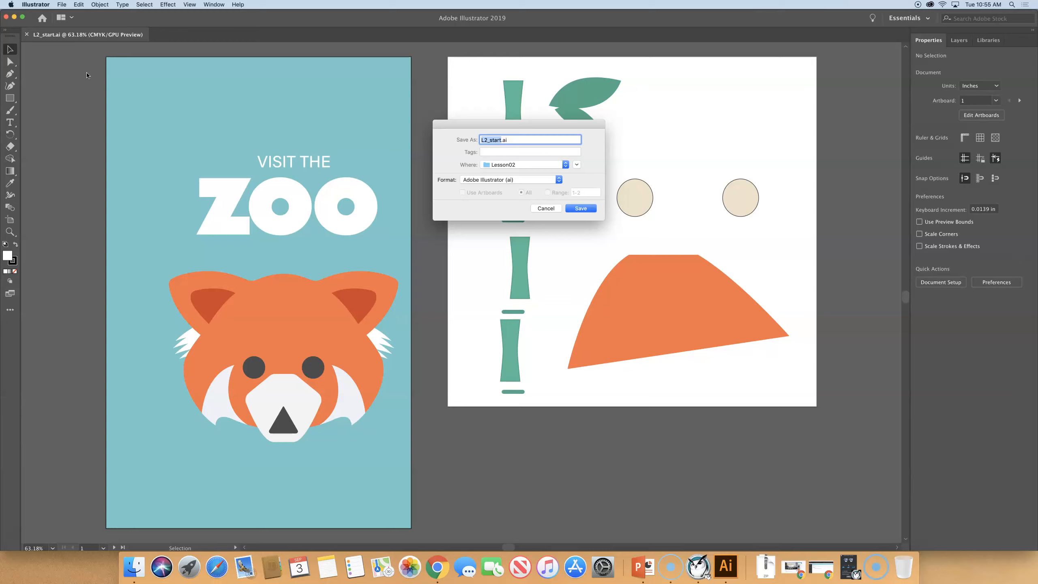
pyautogui.write('Br')
pyautogui.press('BackSpace')
pyautogui.write('rendaZooPoster')
pyautogui.click(590, 209)
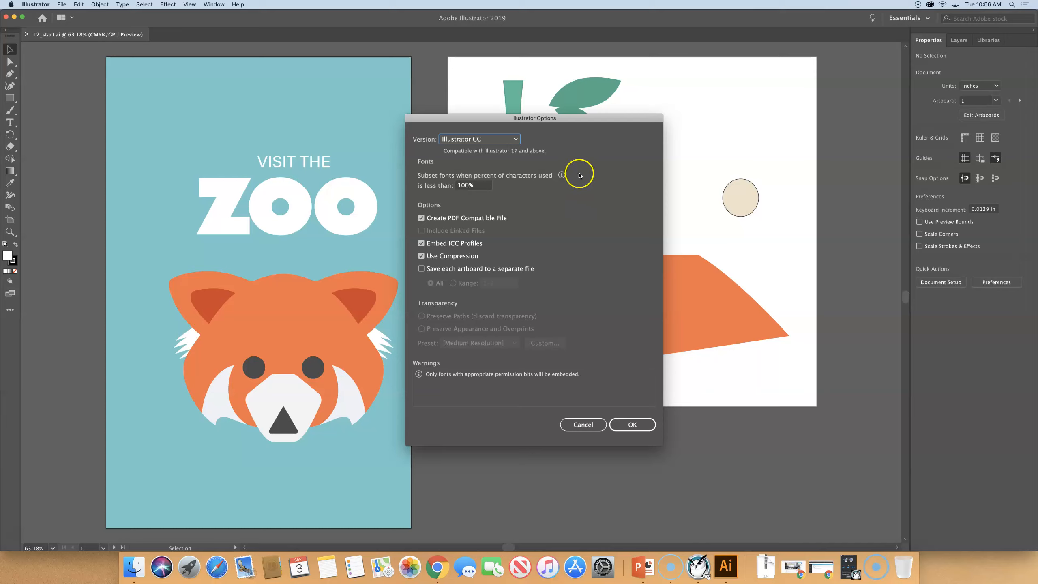
pyautogui.click(505, 140)
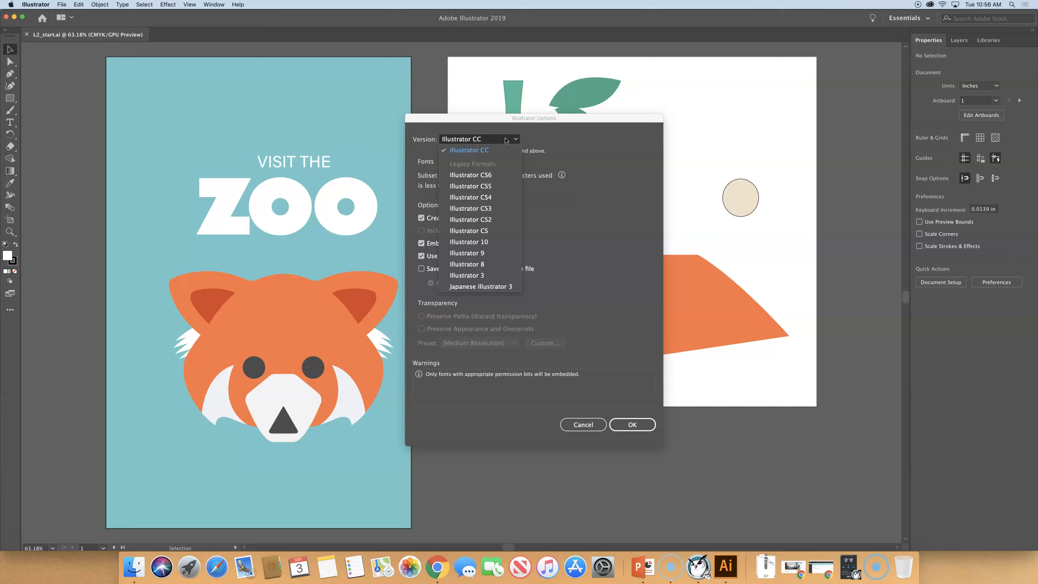
pyautogui.click(506, 140)
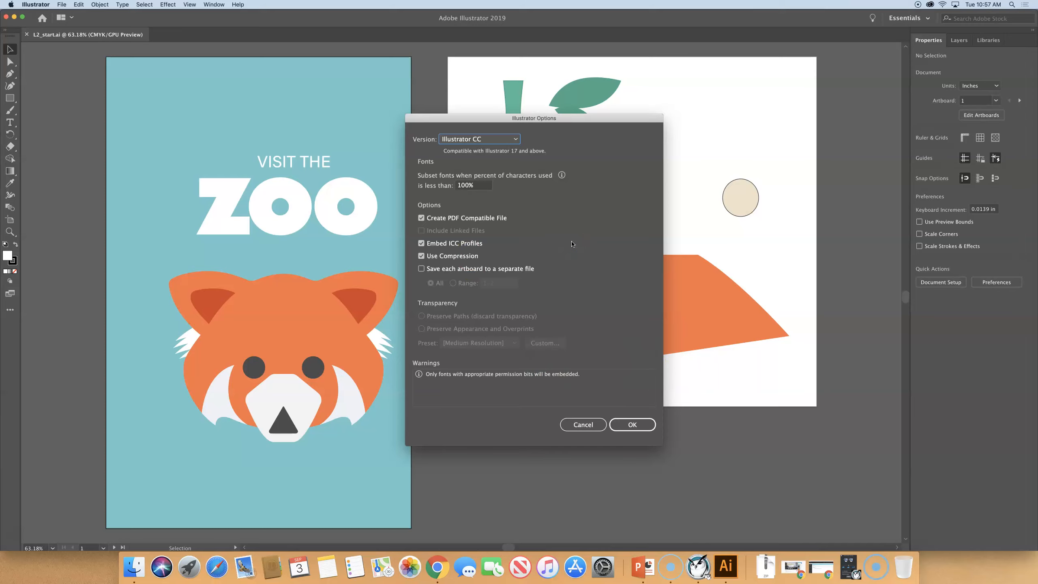
pyautogui.click(637, 426)
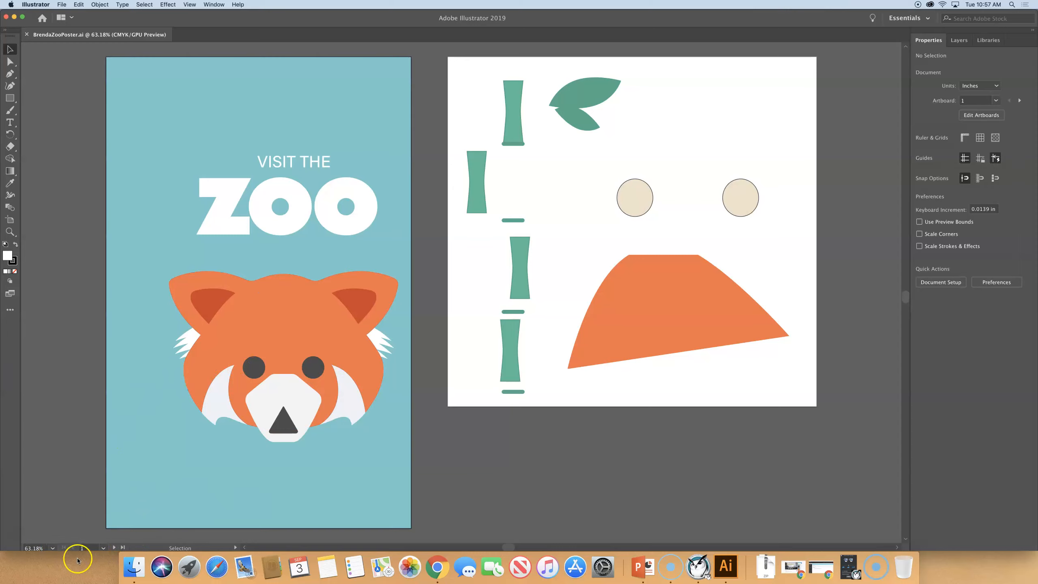
# Go to the 2 Pieces artboard and frame its two beige circles at 200% zoom
pyautogui.click(104, 547)
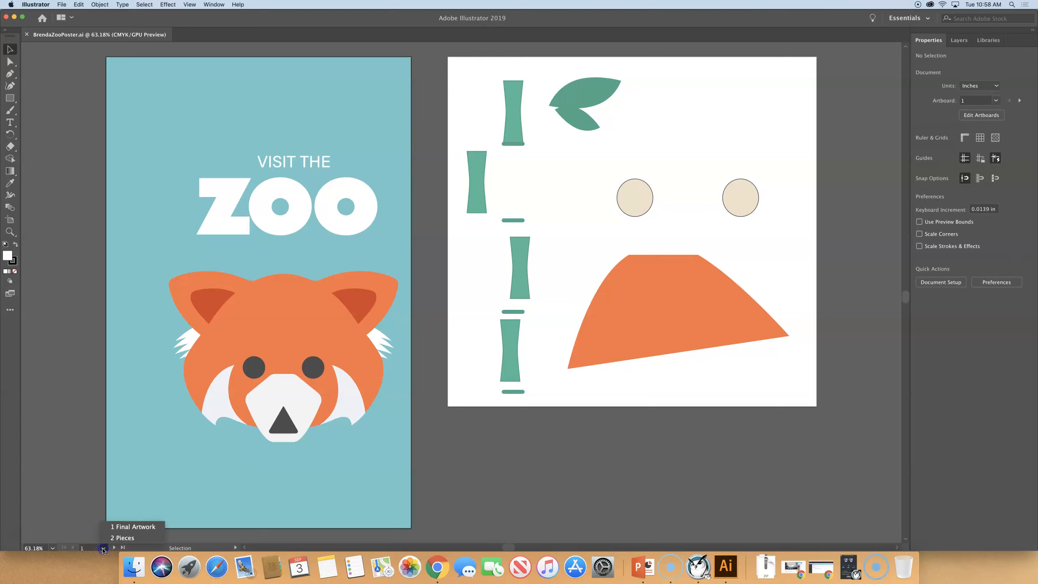
pyautogui.click(122, 538)
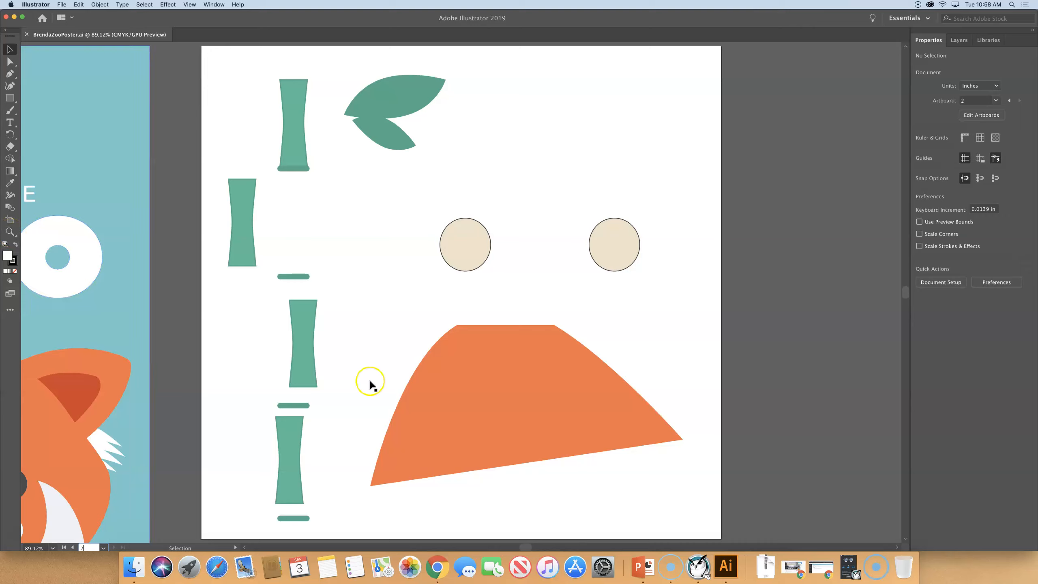
pyautogui.press('super+equal')
pyautogui.press('super+equal')
pyautogui.press('super+equal')
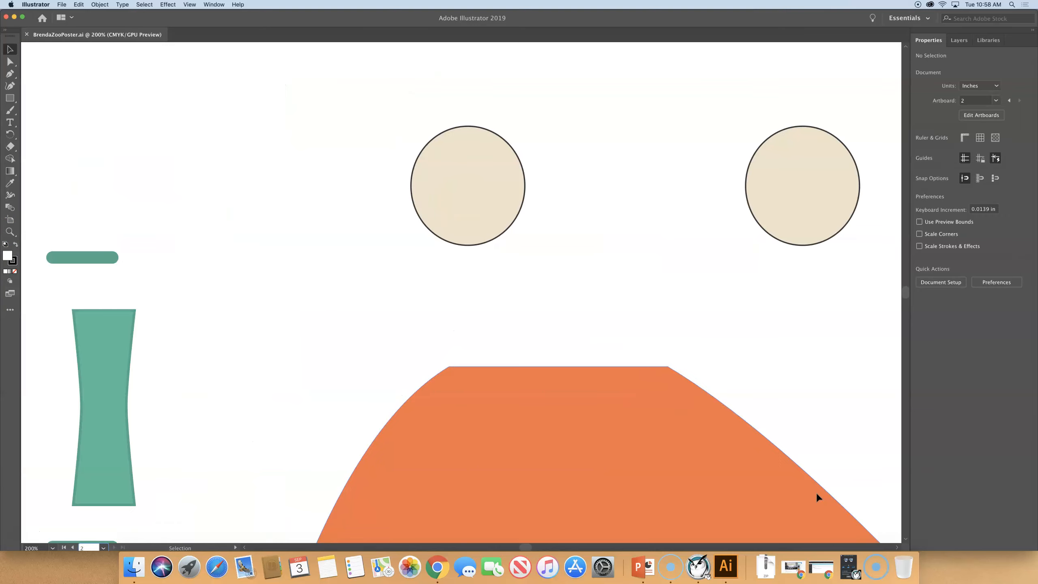
pyautogui.press('super+equal')
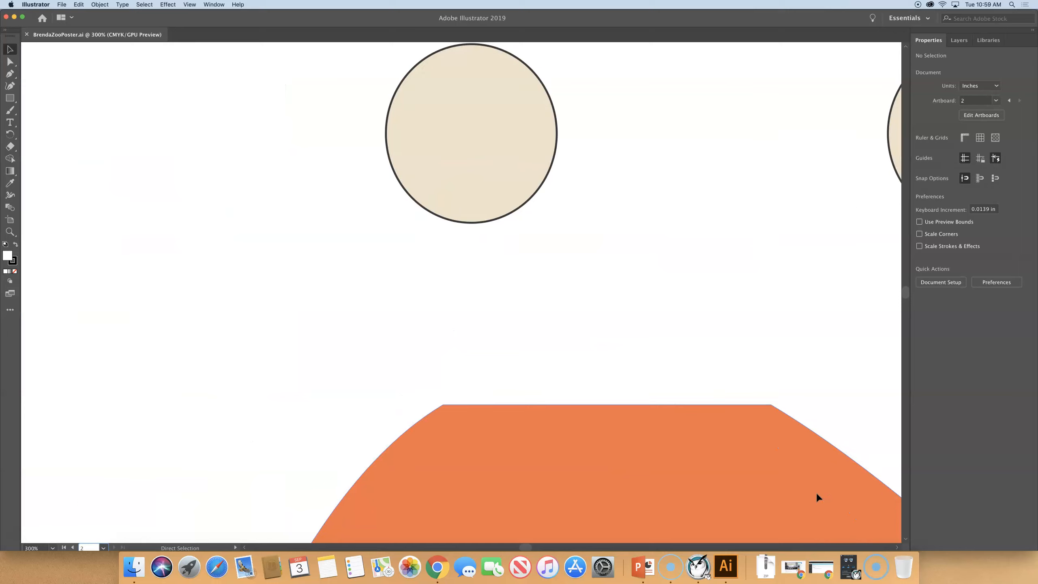
pyautogui.press('super+equal')
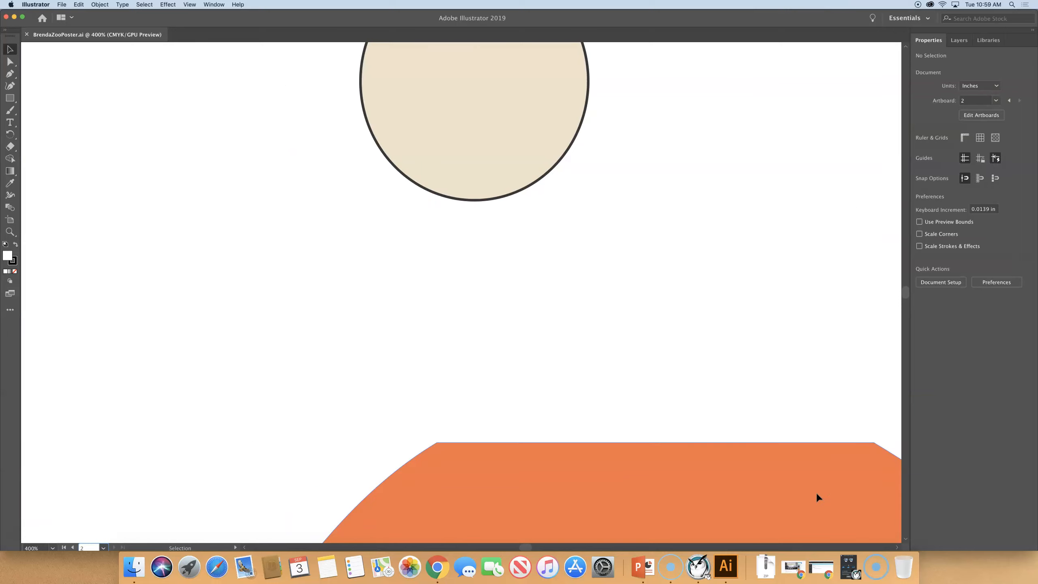
pyautogui.press('super+minus')
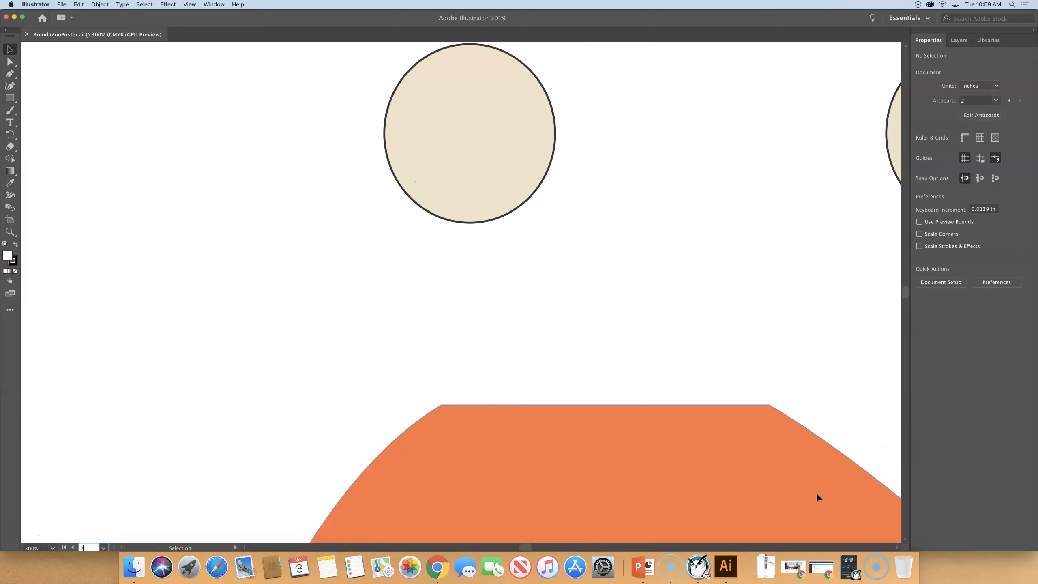
pyautogui.press('space')
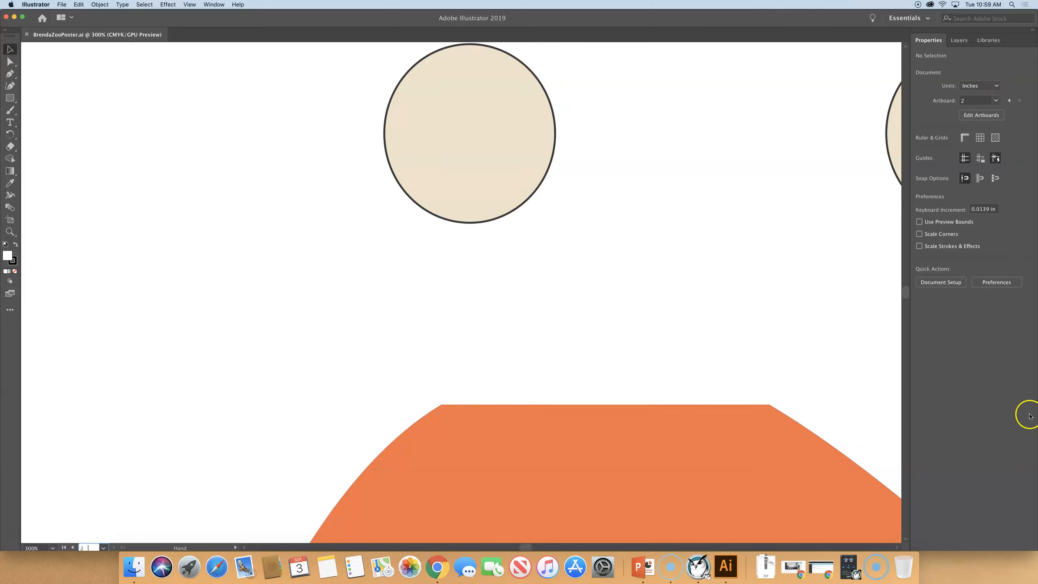
pyautogui.moveTo(835, 201); pyautogui.dragTo(702, 228)
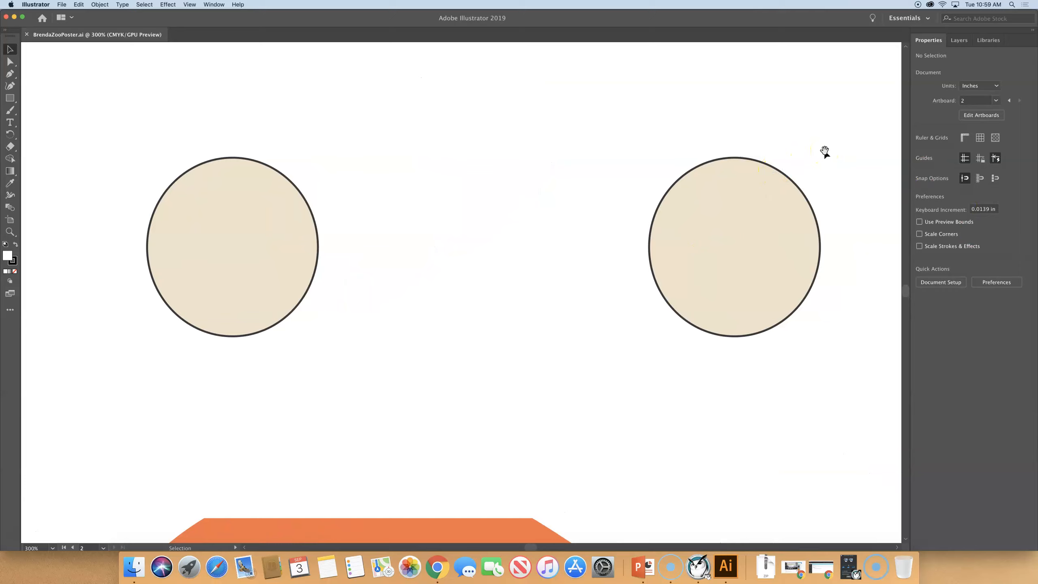
pyautogui.press('super+minus')
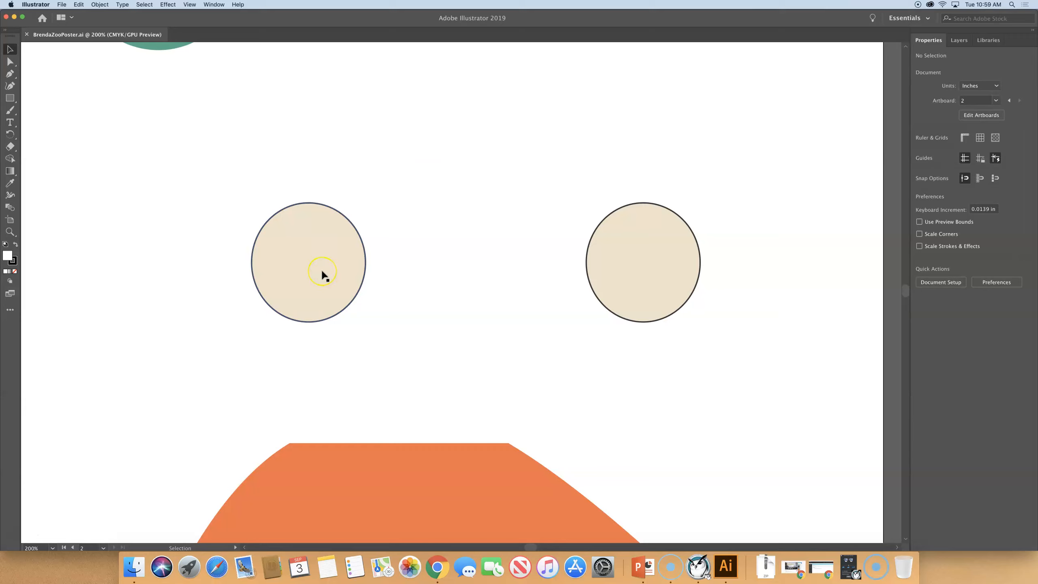
# Select the left beige circle and examine where its path sits in the contents of Layer 1, leaving the layer collapsed
pyautogui.click(297, 245)
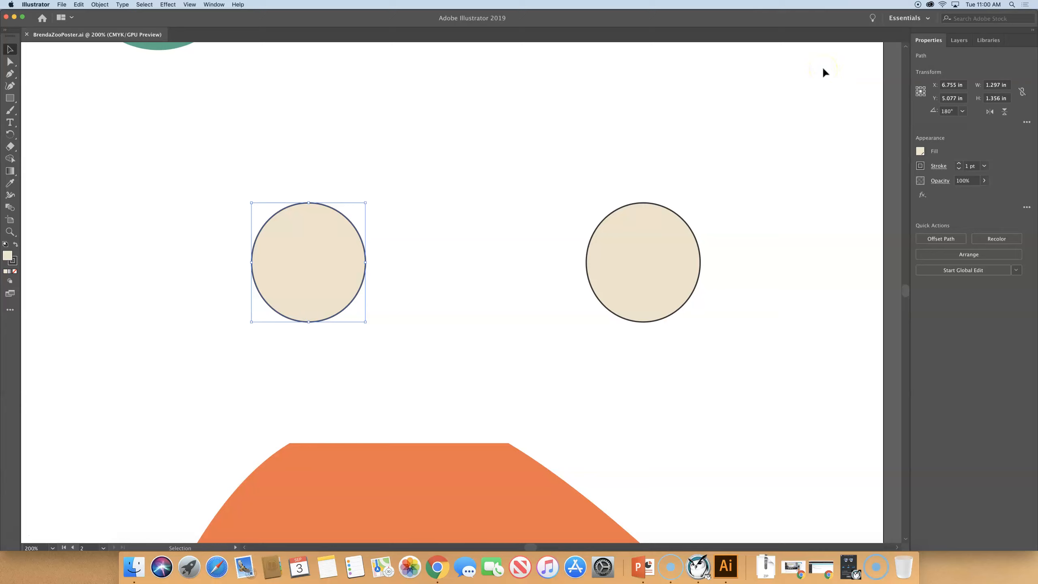
pyautogui.click(960, 40)
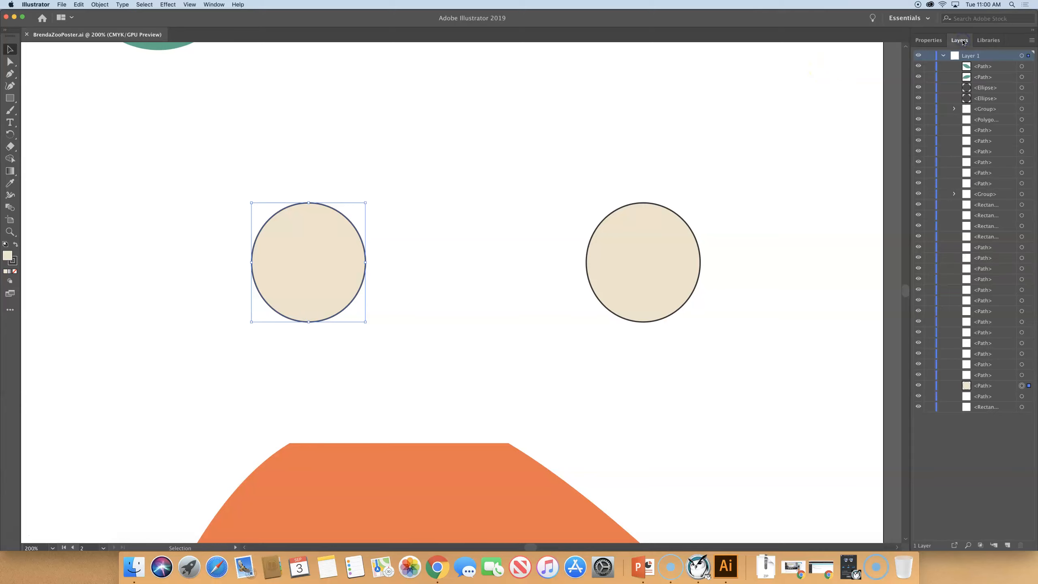
pyautogui.click(942, 56)
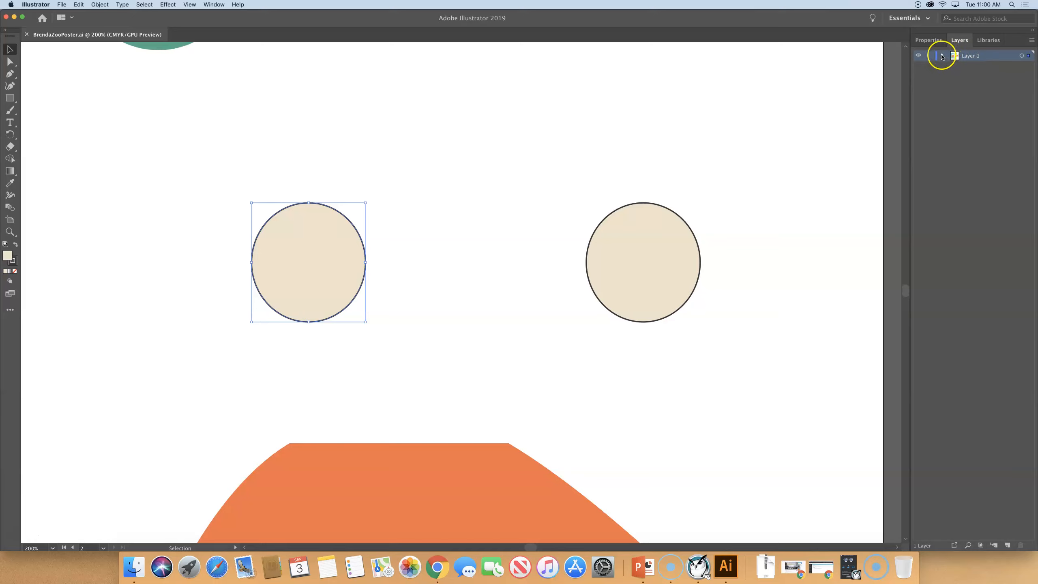
pyautogui.click(943, 55)
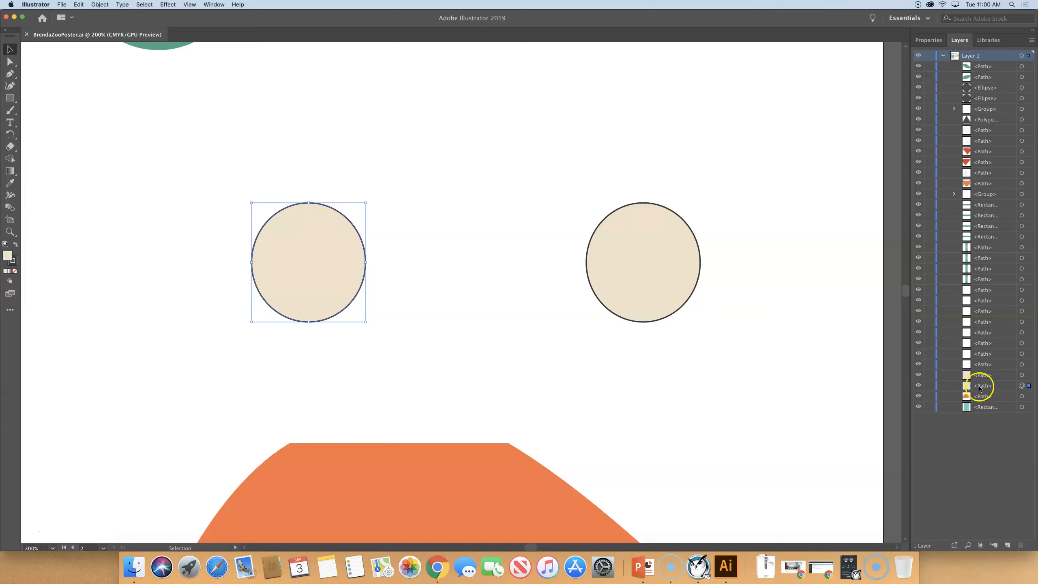
pyautogui.click(943, 56)
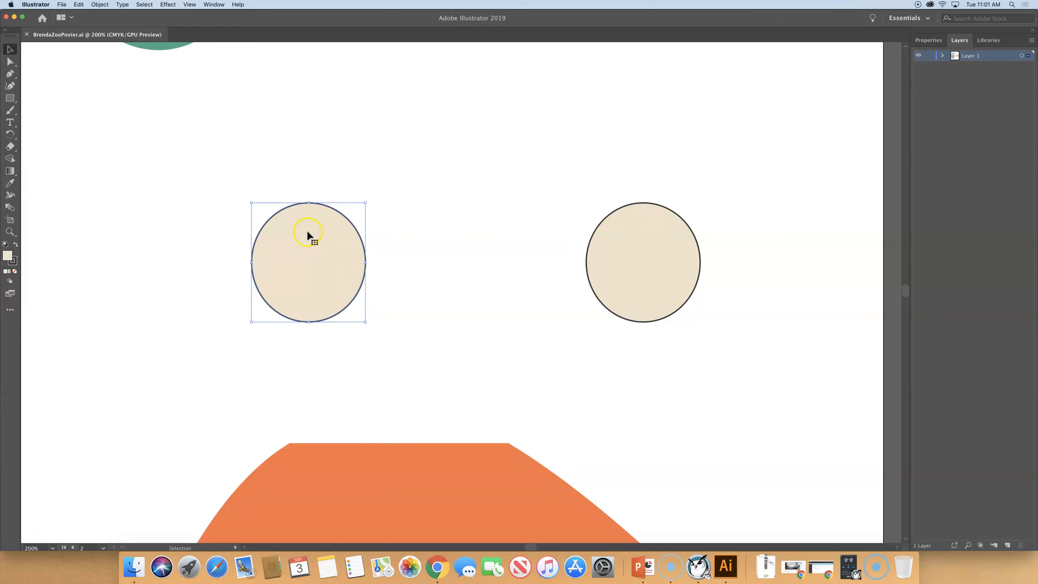
# Select both beige circles together and move them slightly down and to the left
pyautogui.click(650, 260)
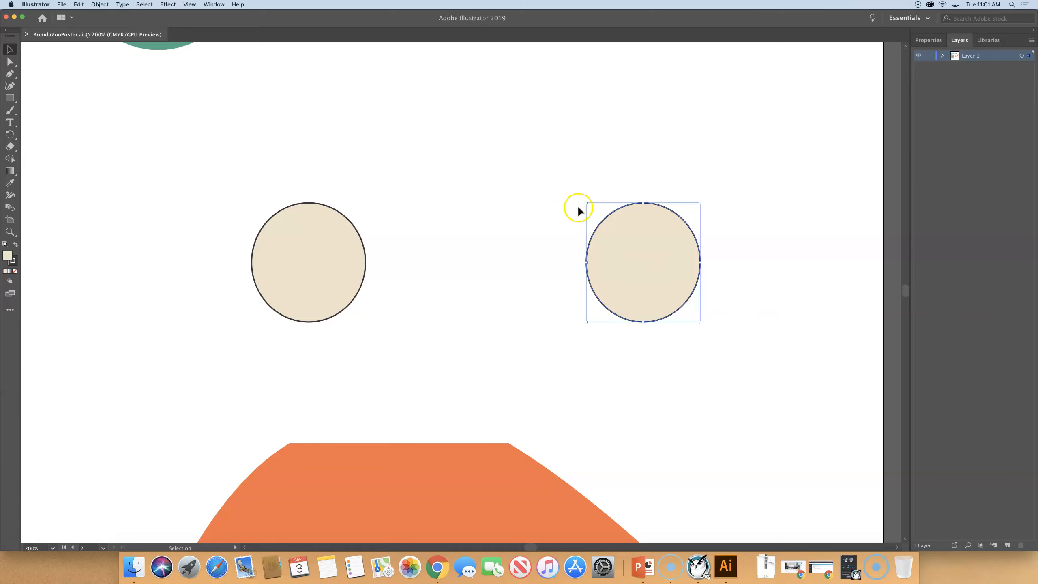
pyautogui.keyDown('shift'); pyautogui.click(314, 245); pyautogui.keyUp('shift')
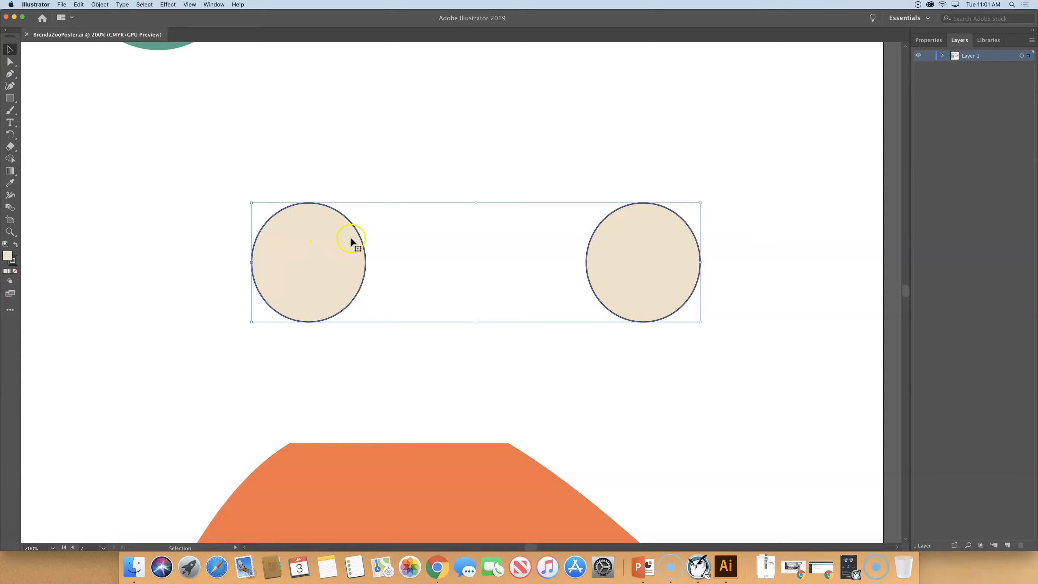
pyautogui.moveTo(317, 241); pyautogui.dragTo(292, 262)
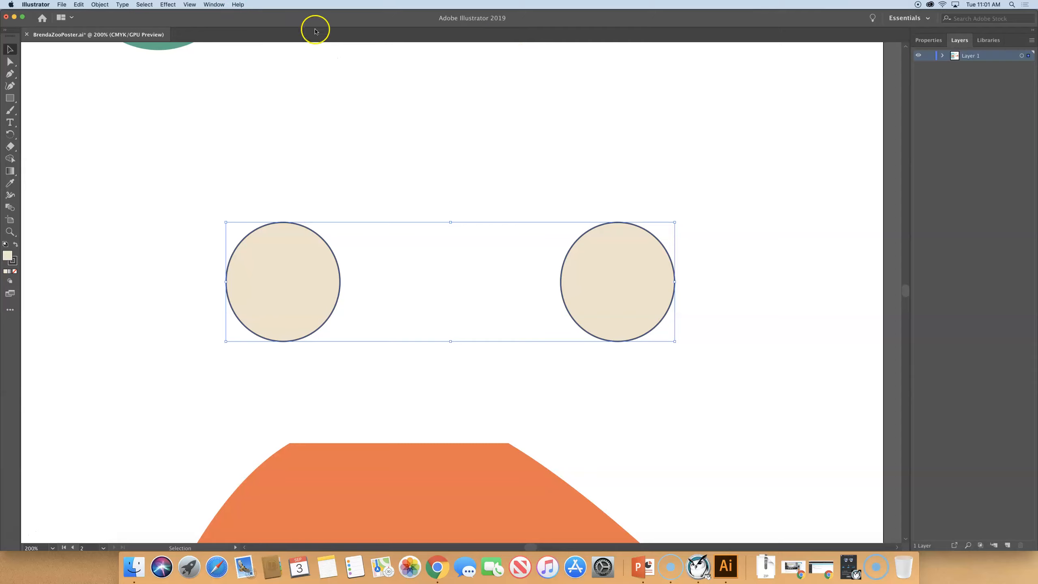
# Revert the document to its last saved version
pyautogui.click(62, 6)
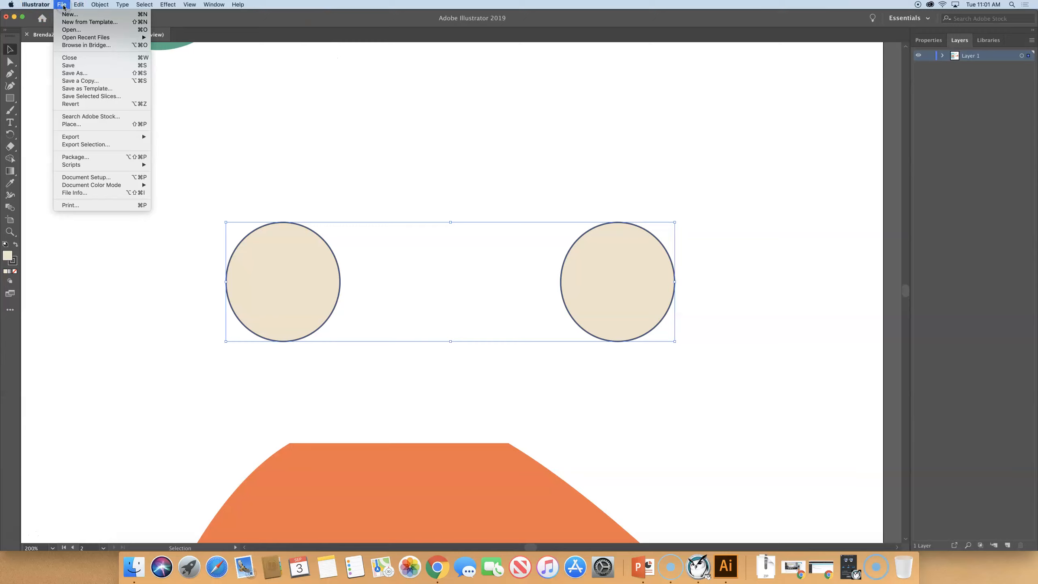
pyautogui.click(72, 105)
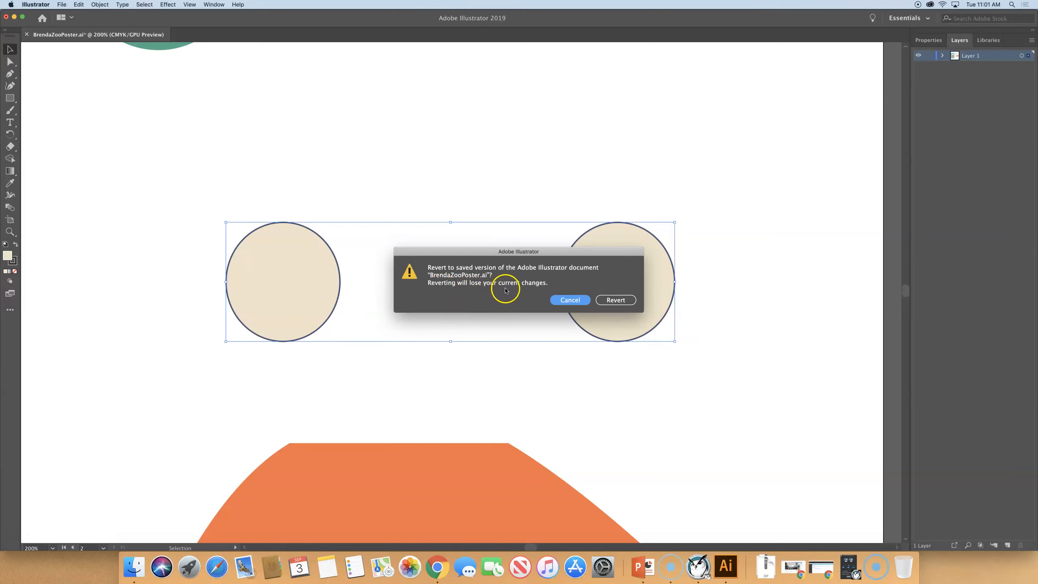
pyautogui.click(616, 299)
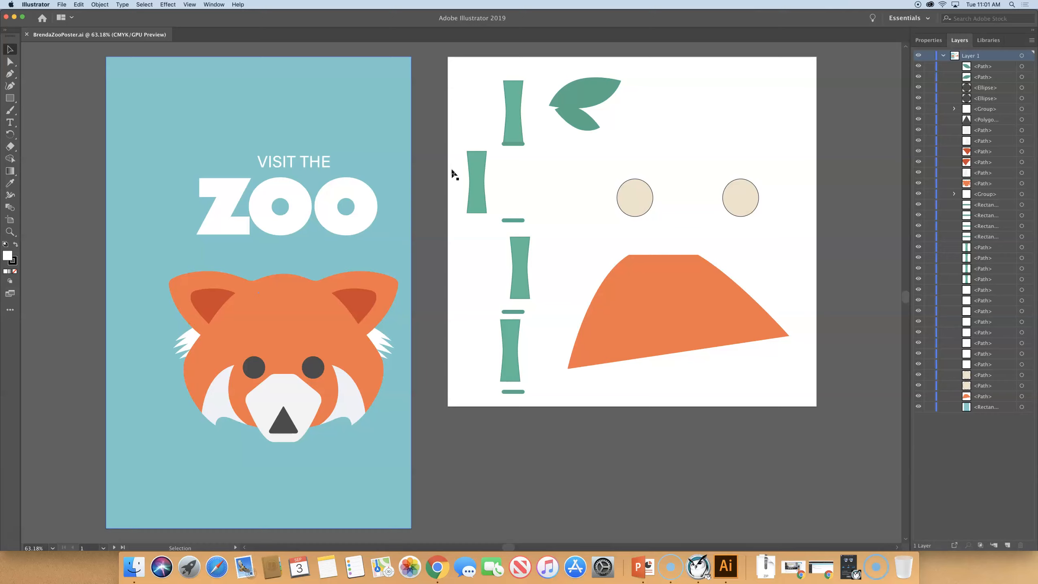
# Go to the 2 Pieces artboard and choose the leftmost bamboo segment with the Direct Selection tool to show its anchor points
pyautogui.click(10, 61)
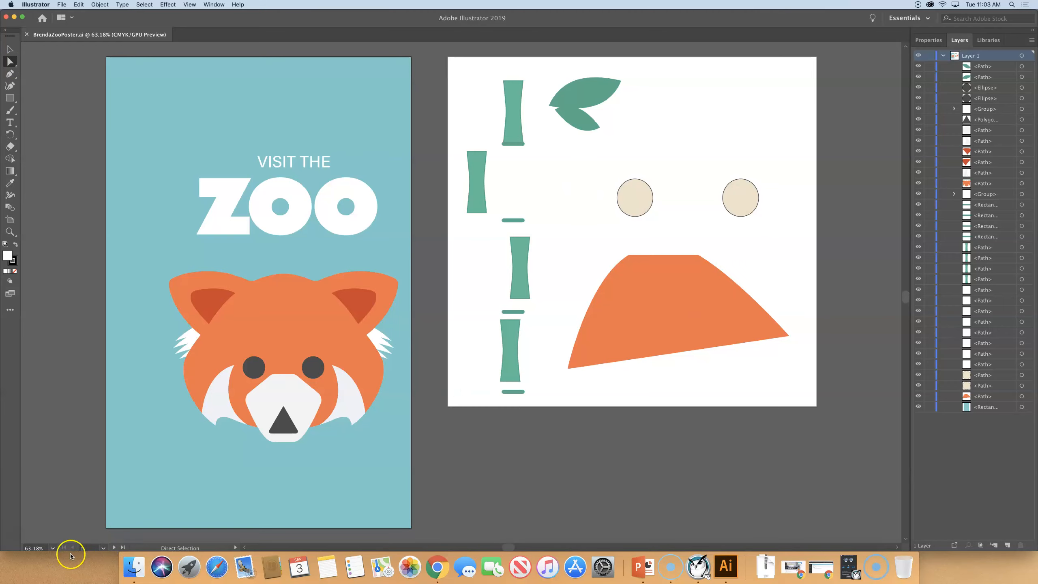
pyautogui.click(104, 548)
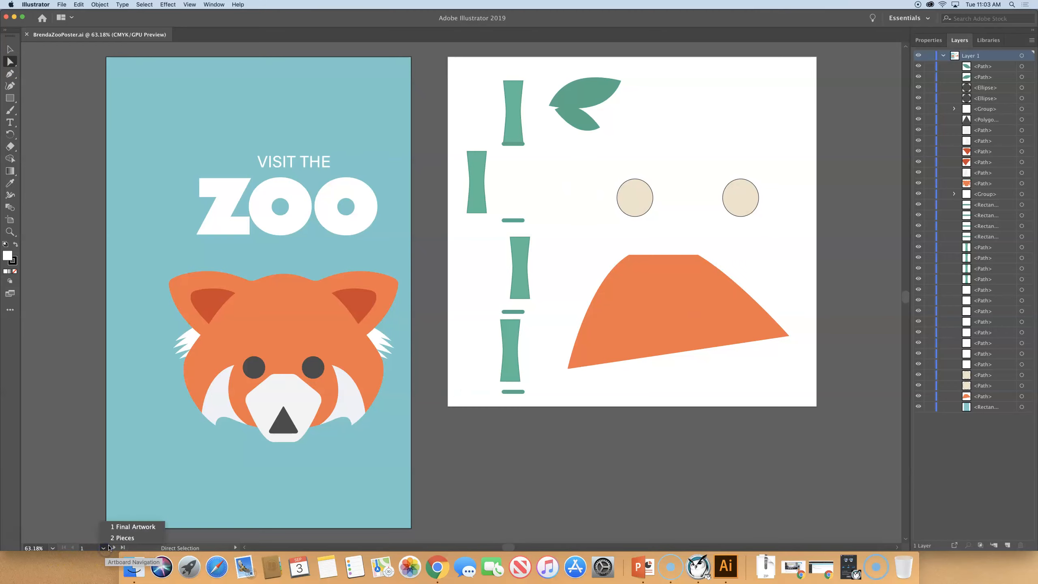
pyautogui.click(118, 542)
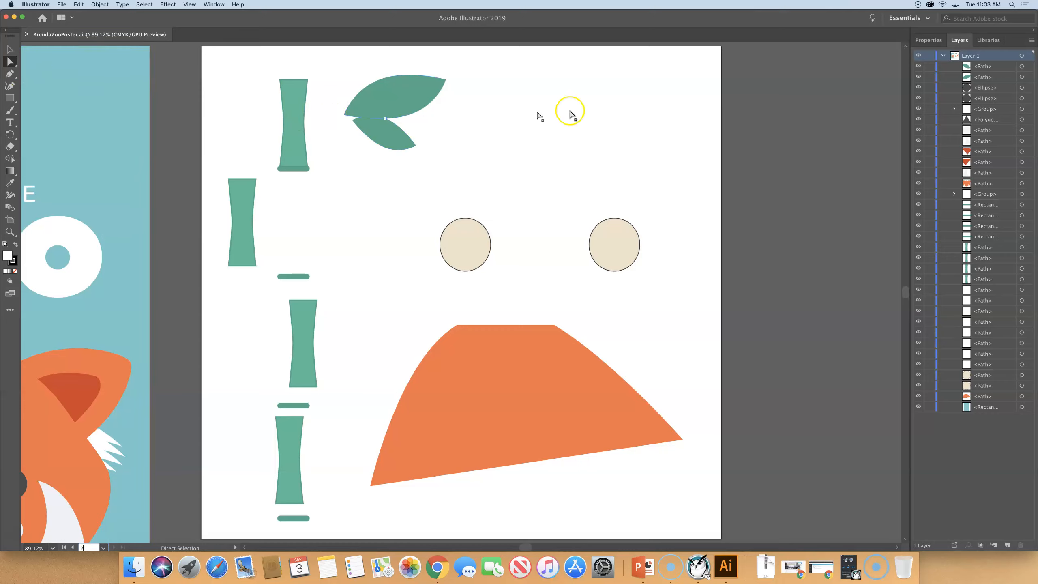
pyautogui.click(241, 201)
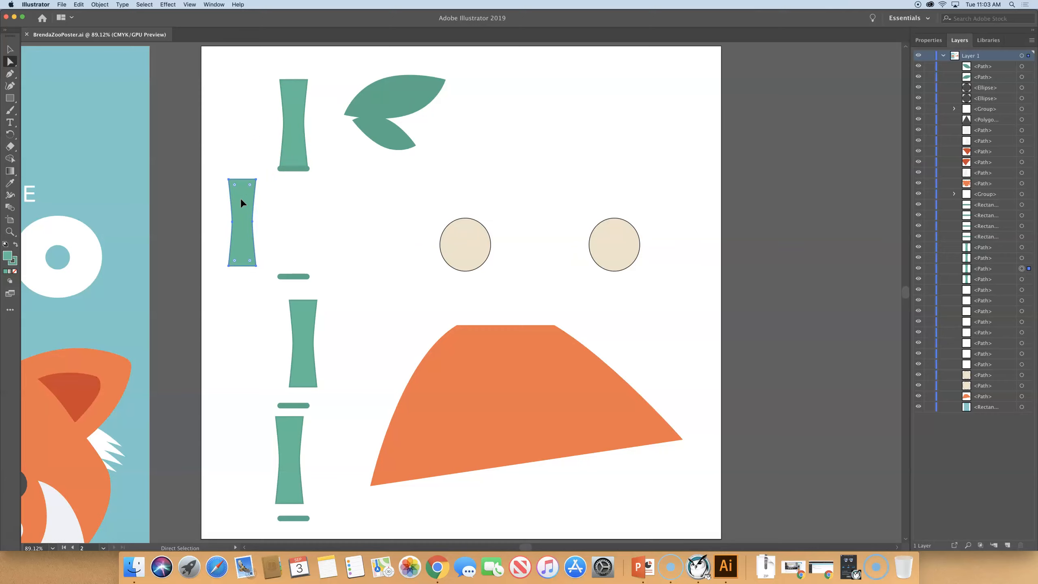
pyautogui.press('super+equal')
pyautogui.press('super+equal')
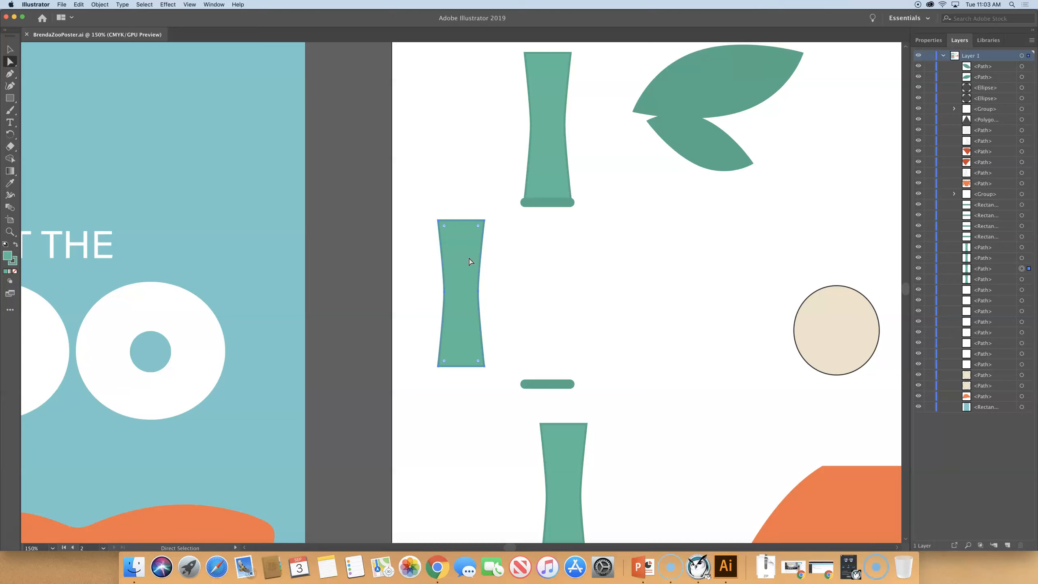
pyautogui.hscroll(1, 467, 257)
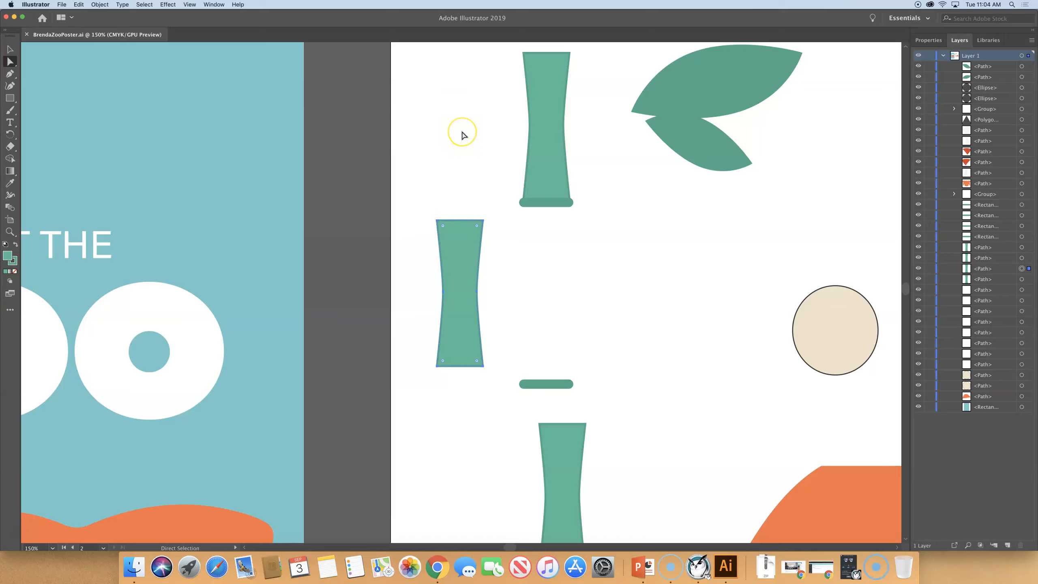
# Move the upper-left corner anchor point of the leftmost bamboo segment up and outward, stretching that corner into a point
pyautogui.click(436, 219)
pyautogui.click(435, 222)
pyautogui.click(446, 197)
pyautogui.click(451, 178)
pyautogui.scroll(3, 452, 179)
pyautogui.click(777, 285)
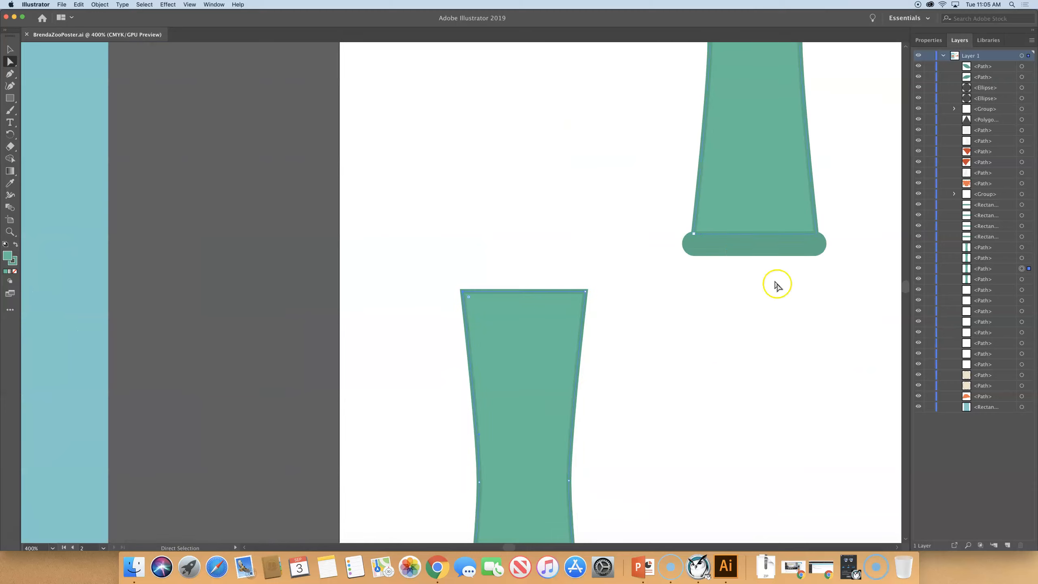
pyautogui.scroll(-5, 776, 285)
pyautogui.hscroll(2, 776, 285)
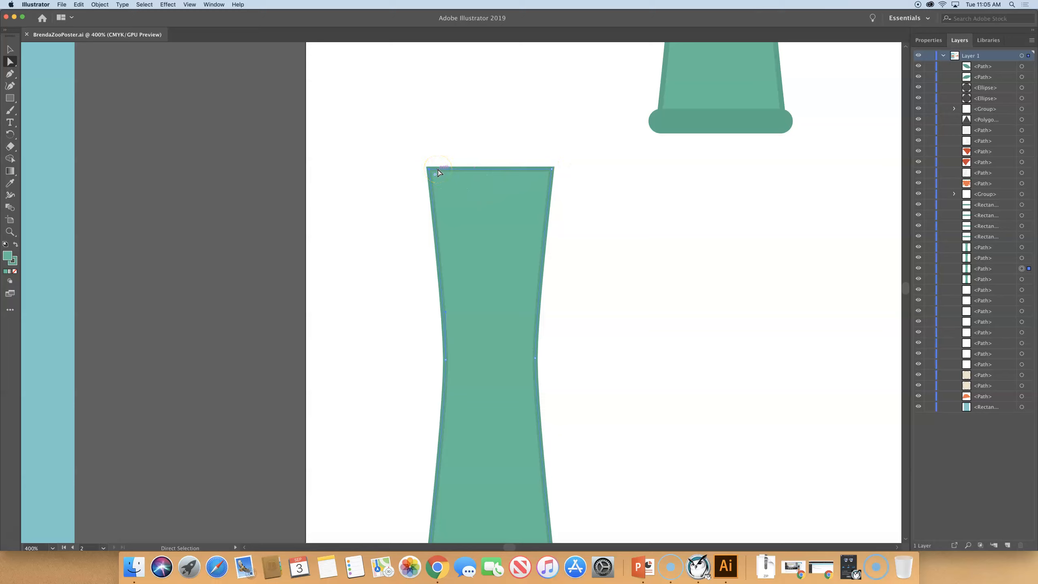
pyautogui.moveTo(432, 168); pyautogui.dragTo(396, 105)
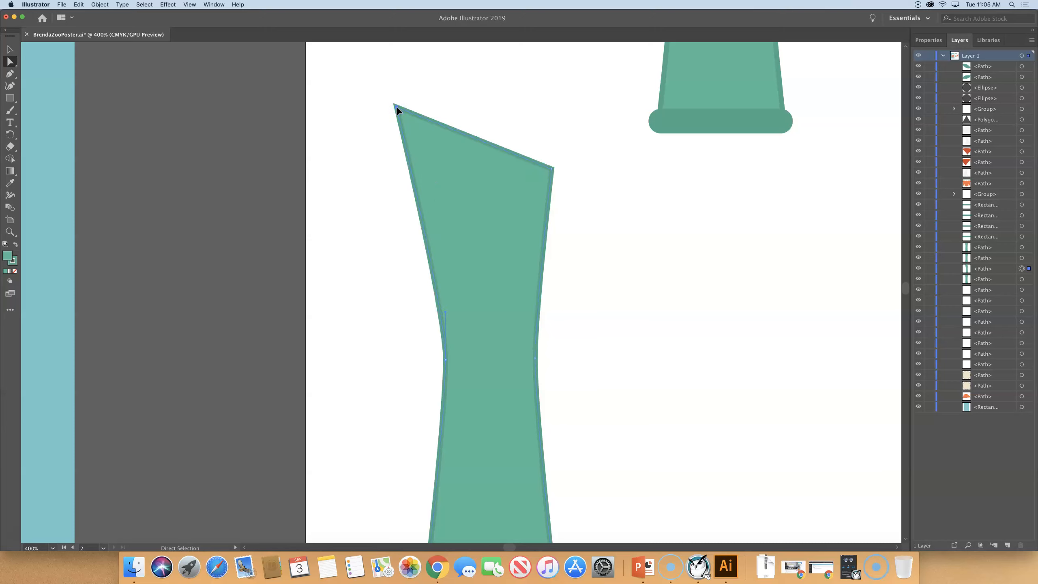
# Reposition the segment's upper-left anchor point straight above its left side, and pull the upper-right anchor point far down and outward
pyautogui.press('super+minus')
pyautogui.press('super+minus')
pyautogui.press('super+minus')
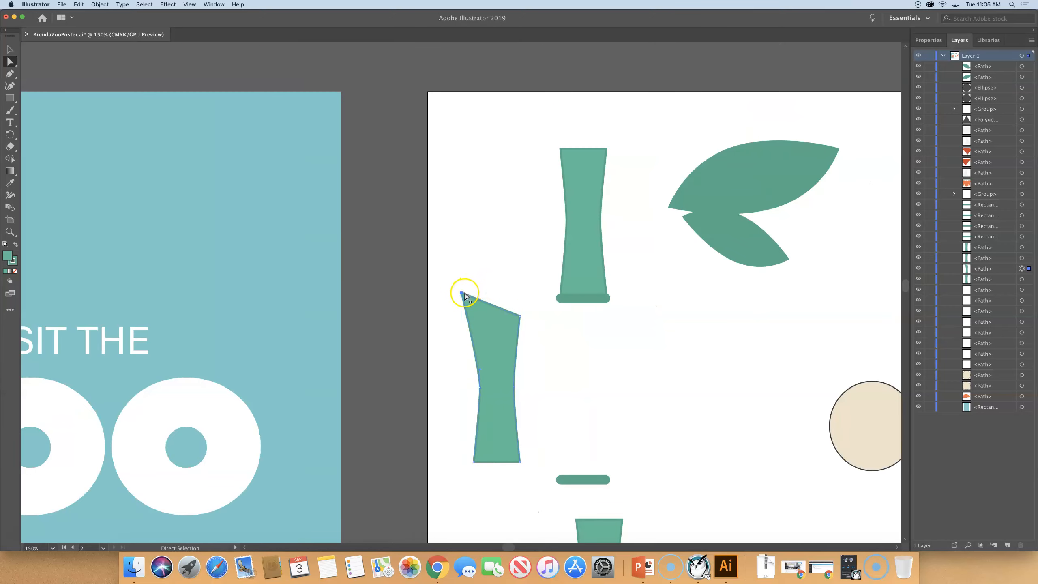
pyautogui.moveTo(462, 292); pyautogui.dragTo(488, 318)
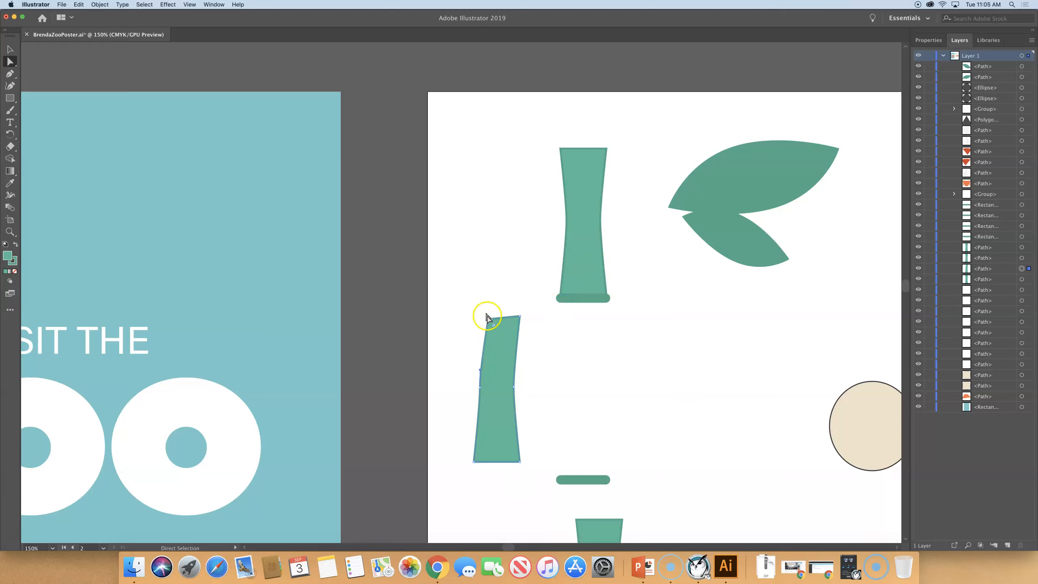
pyautogui.moveTo(487, 319); pyautogui.dragTo(466, 301)
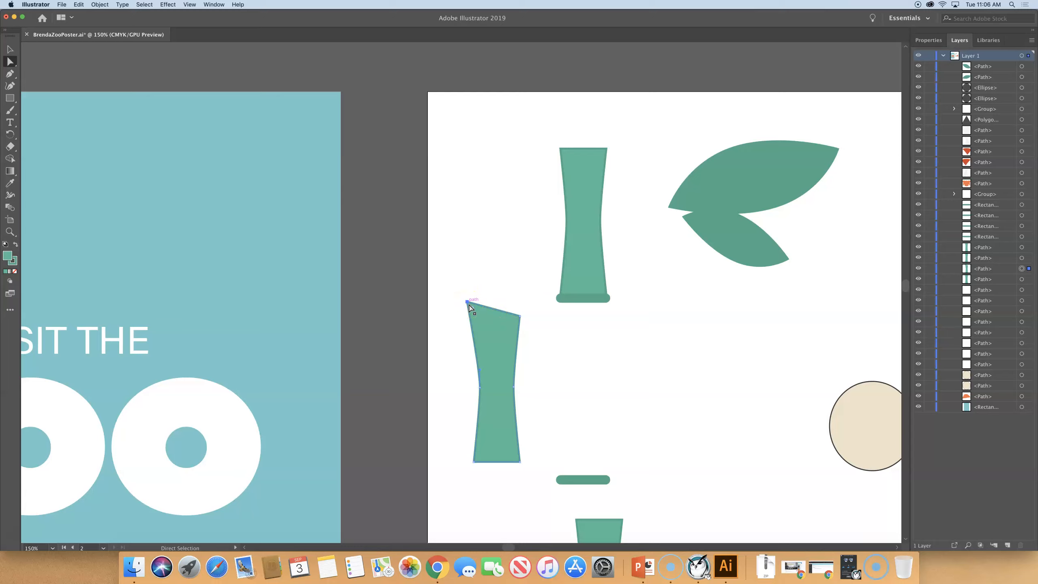
pyautogui.moveTo(468, 301); pyautogui.dragTo(474, 270)
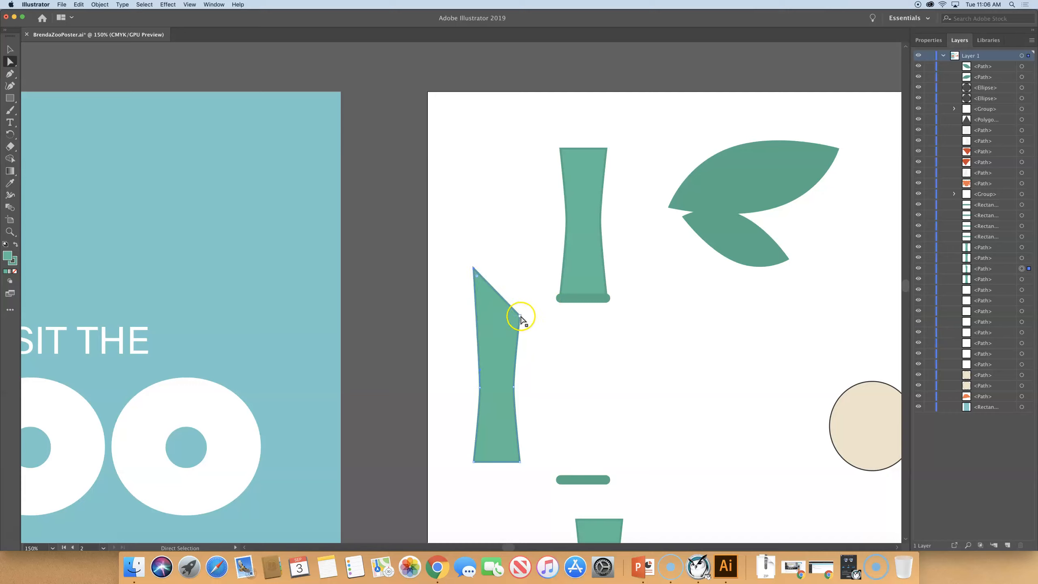
pyautogui.moveTo(521, 317); pyautogui.dragTo(632, 370)
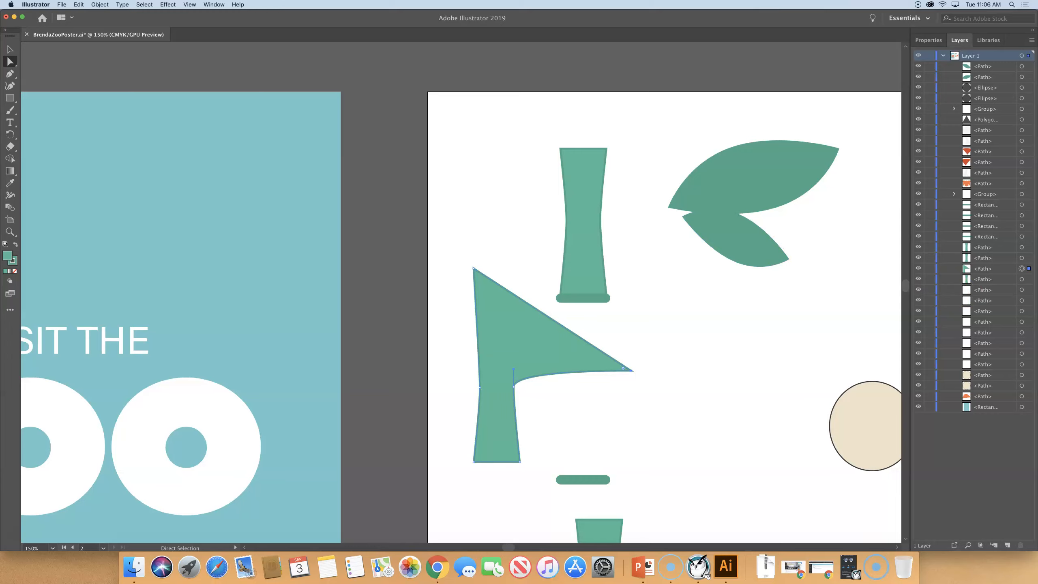
# Revert the poster document to its saved version, discarding the bamboo segment's reshaping
pyautogui.click(61, 5)
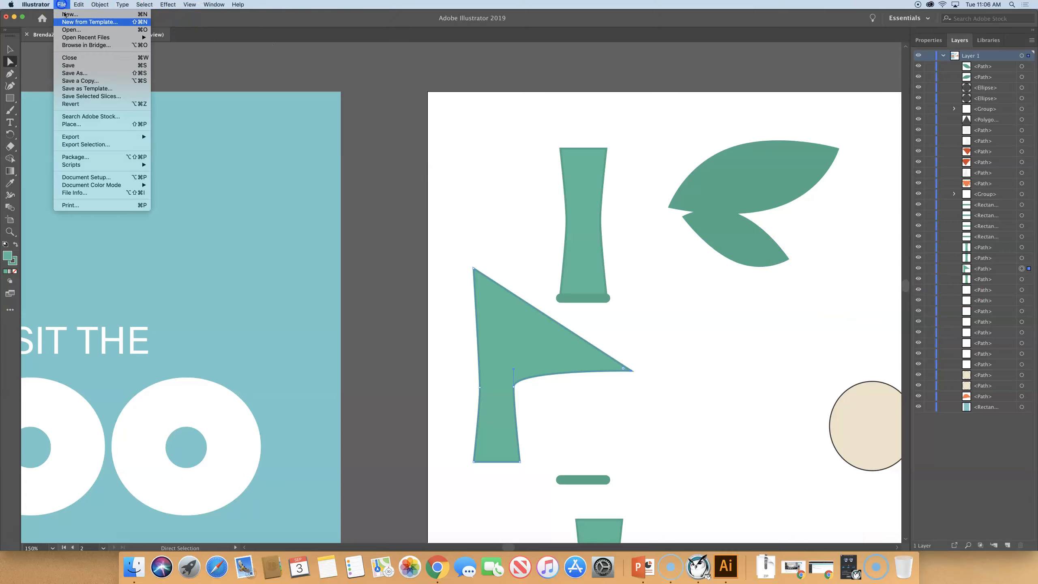
pyautogui.click(83, 105)
pyautogui.click(623, 301)
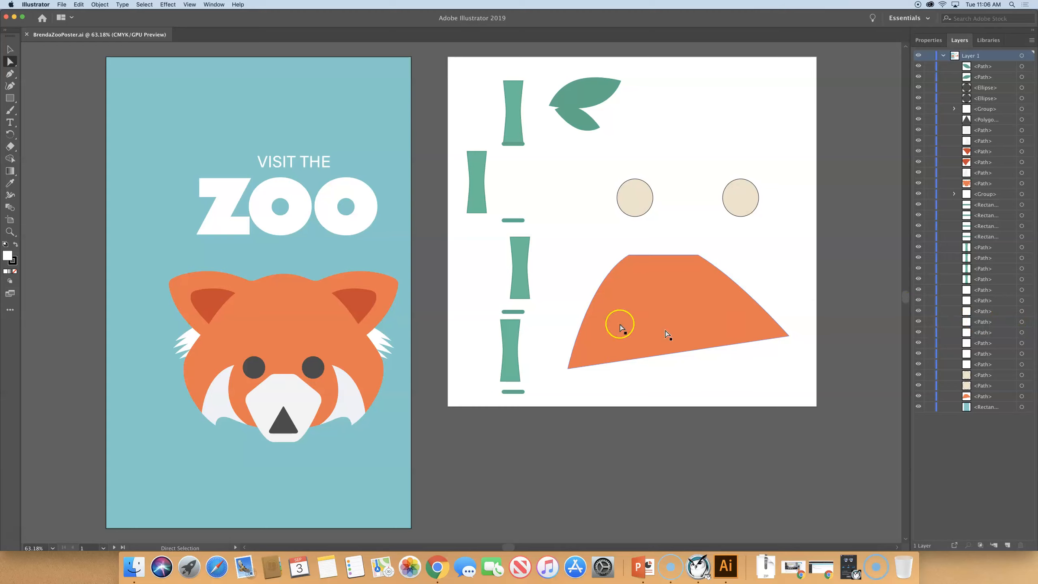
# Return to the 2 Pieces artboard and zoom in to 200% on the two beige circles
pyautogui.click(159, 440)
pyautogui.click(9, 231)
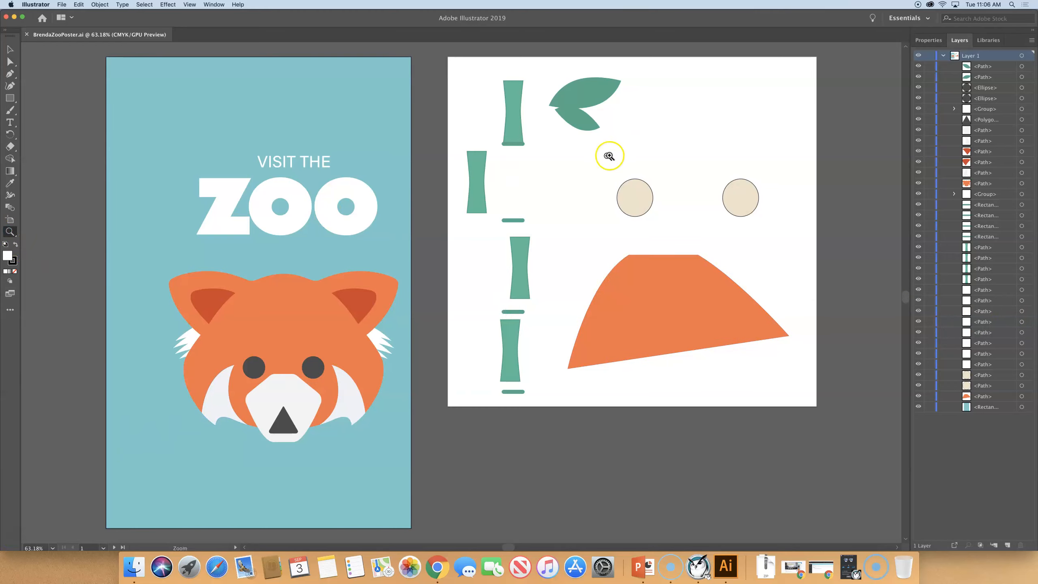
pyautogui.click(664, 187)
pyautogui.click(488, 284)
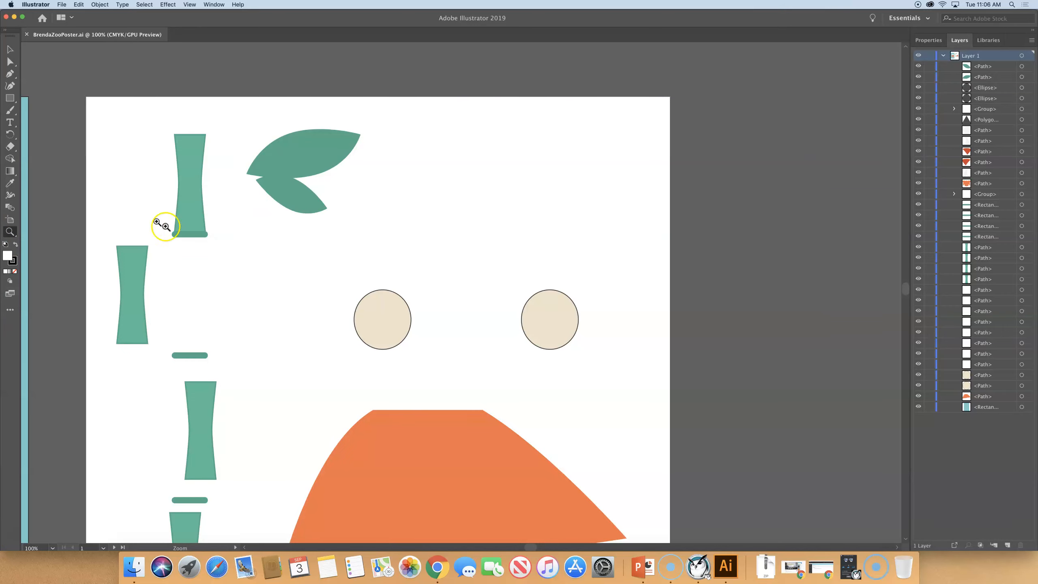
pyautogui.click(100, 552)
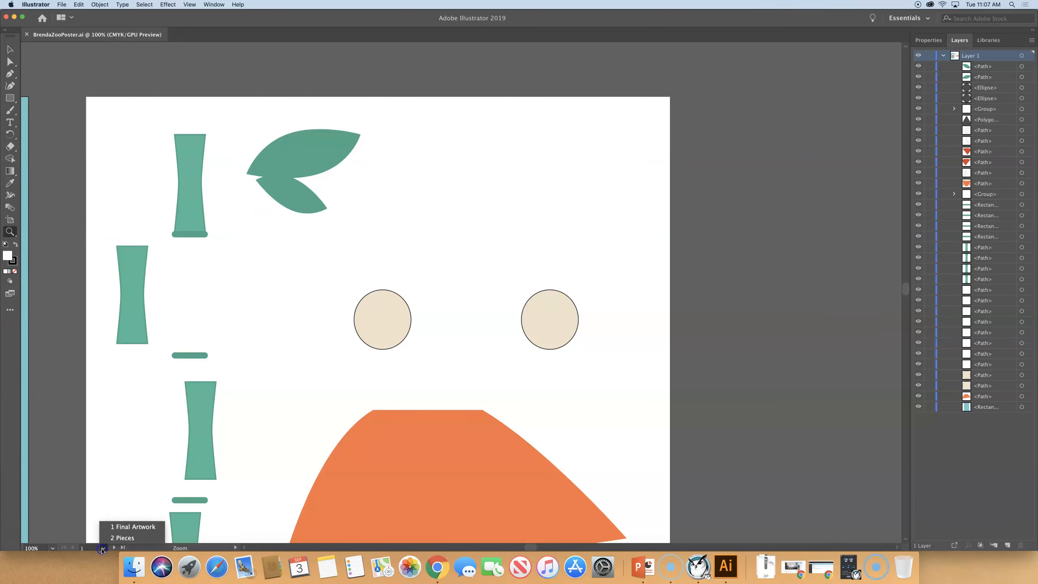
pyautogui.click(119, 541)
pyautogui.click(638, 220)
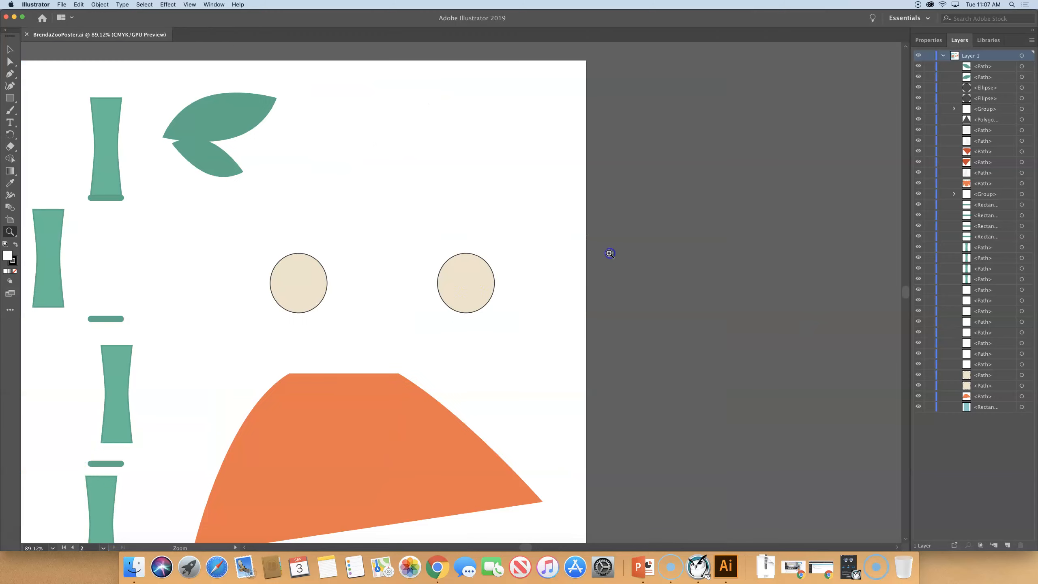
pyautogui.click(465, 279)
pyautogui.click(465, 279)
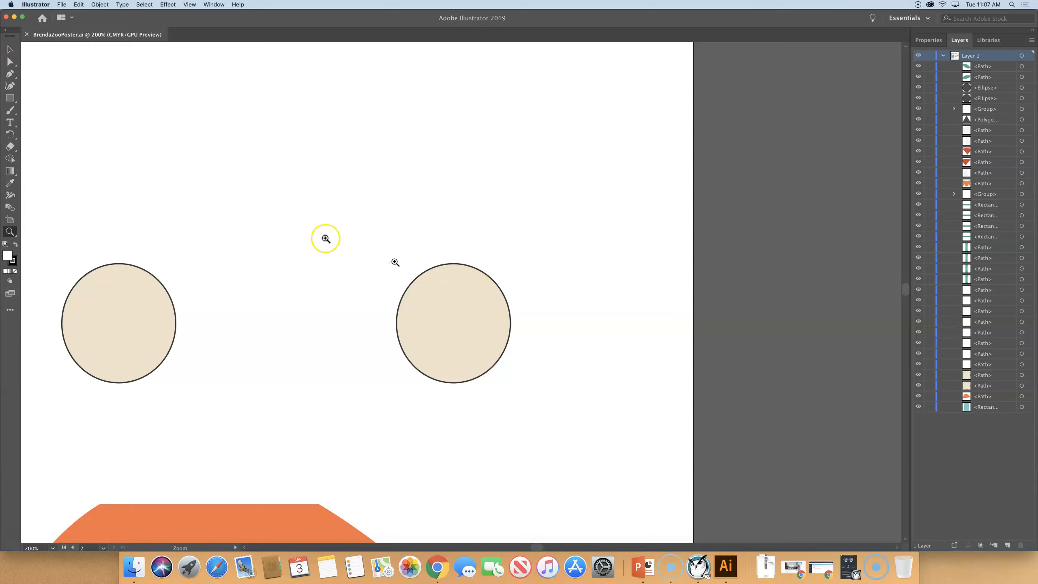
# Practise selecting both beige circles with a Selection tool marquee that only partly covers them, clearing the selection each time
pyautogui.click(10, 49)
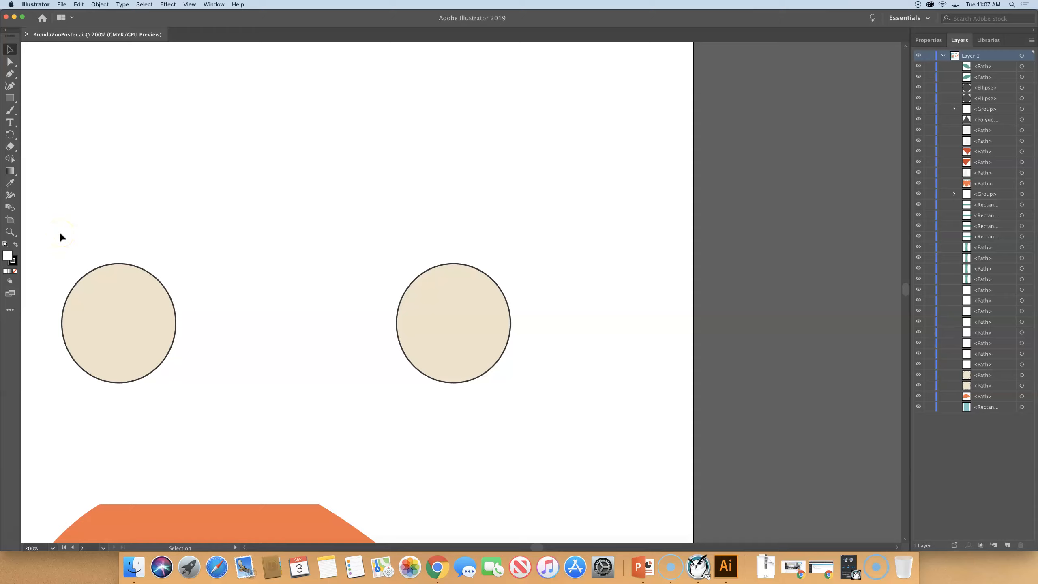
pyautogui.moveTo(60, 234); pyautogui.dragTo(486, 320)
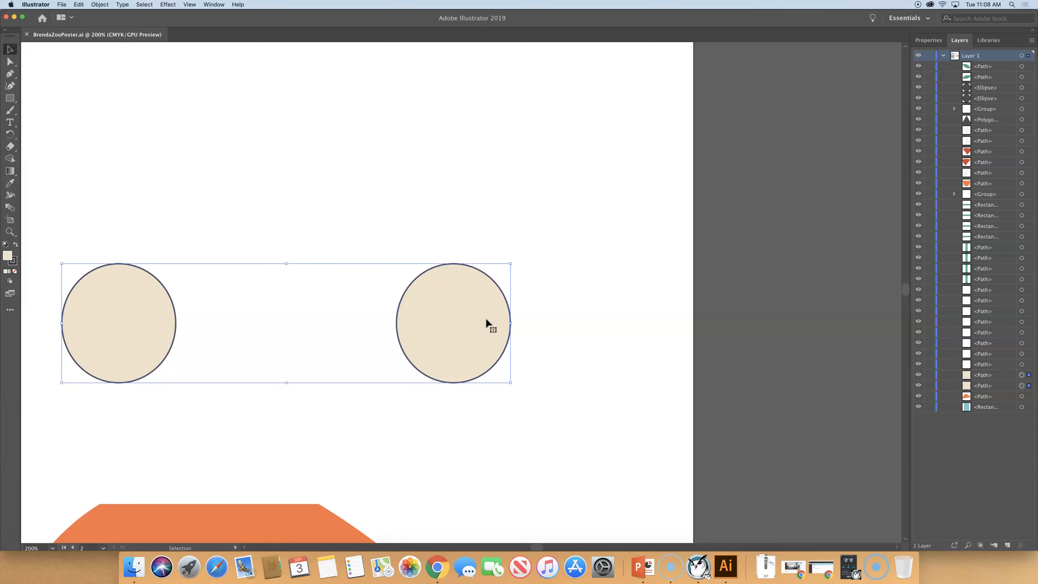
pyautogui.click(328, 139)
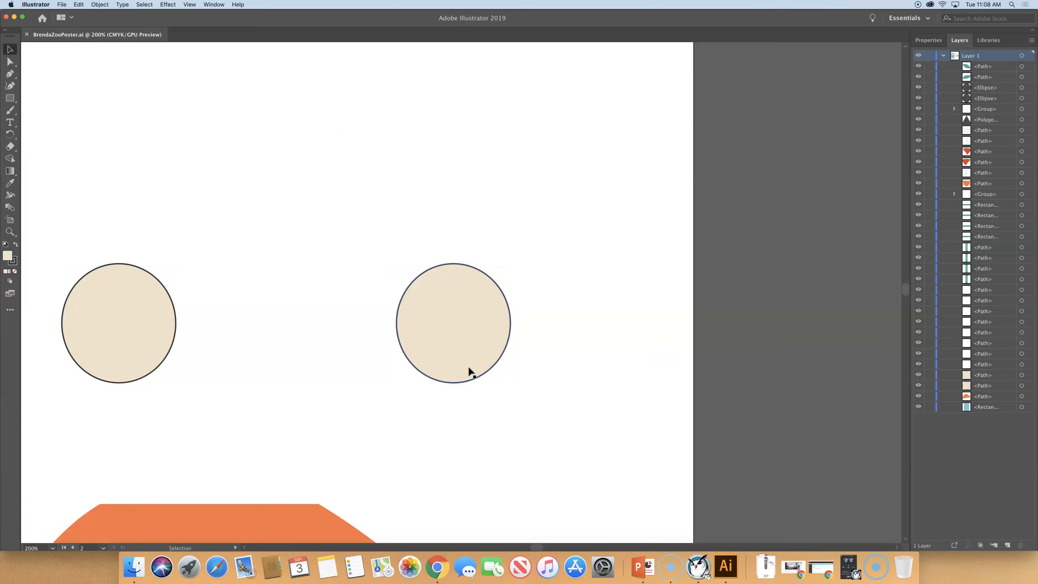
pyautogui.moveTo(96, 228); pyautogui.dragTo(489, 325)
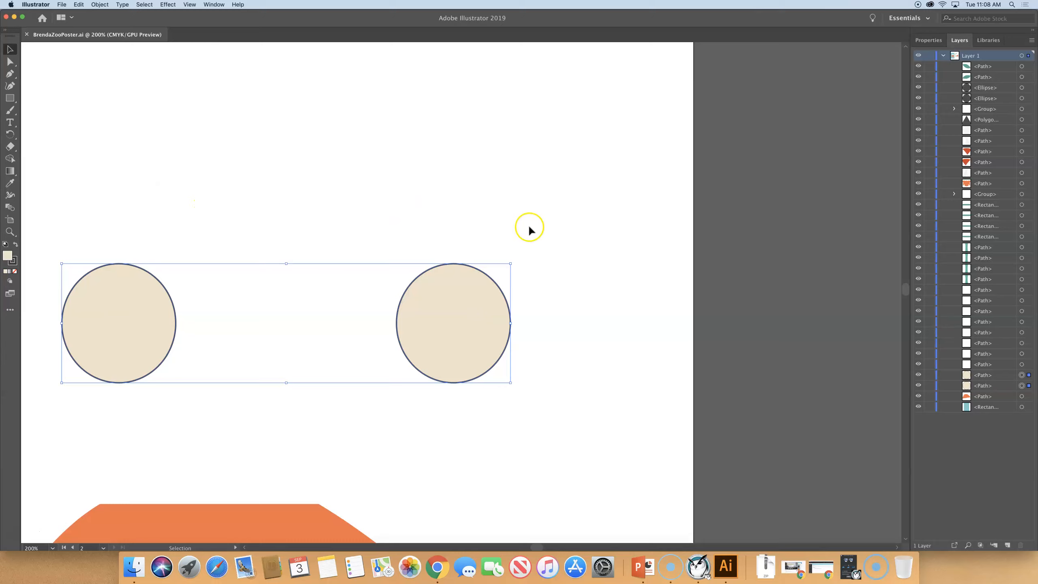
pyautogui.click(6, 50)
pyautogui.click(514, 148)
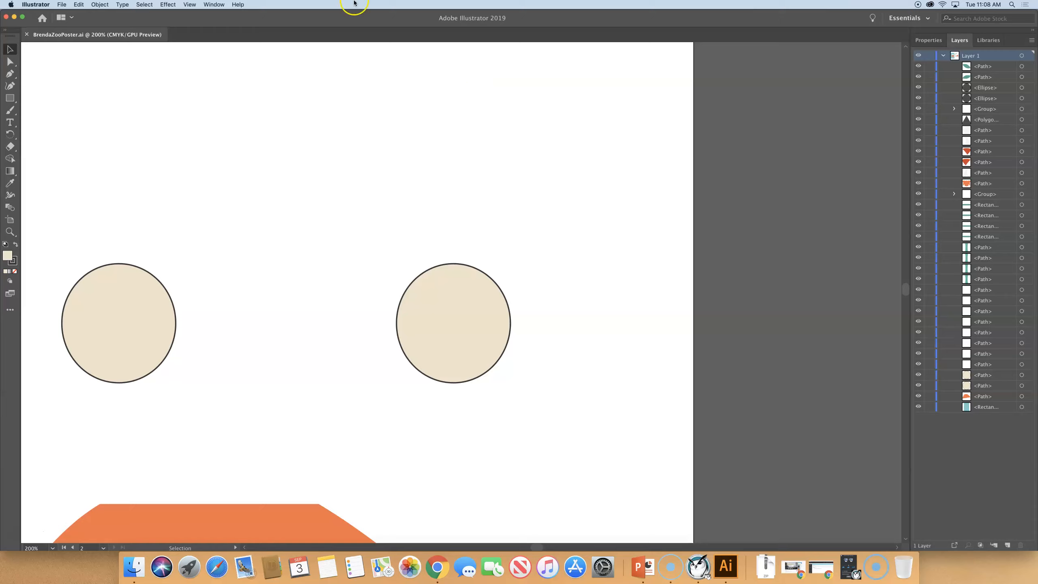
# Select both beige circles again with a marquee and clear the selection with the Deselect command
pyautogui.moveTo(89, 223); pyautogui.dragTo(514, 328)
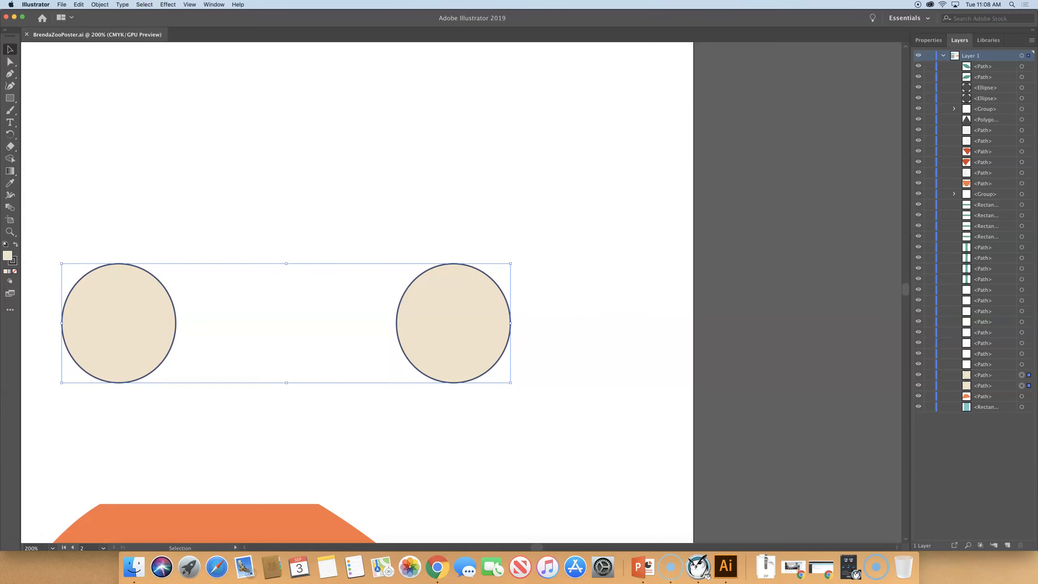
pyautogui.click(142, 5)
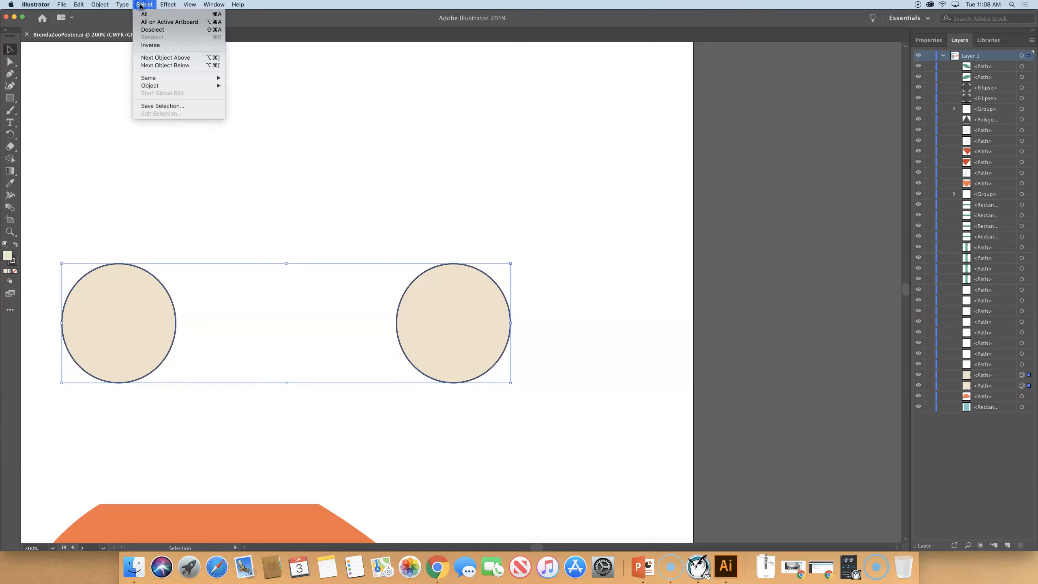
pyautogui.click(155, 31)
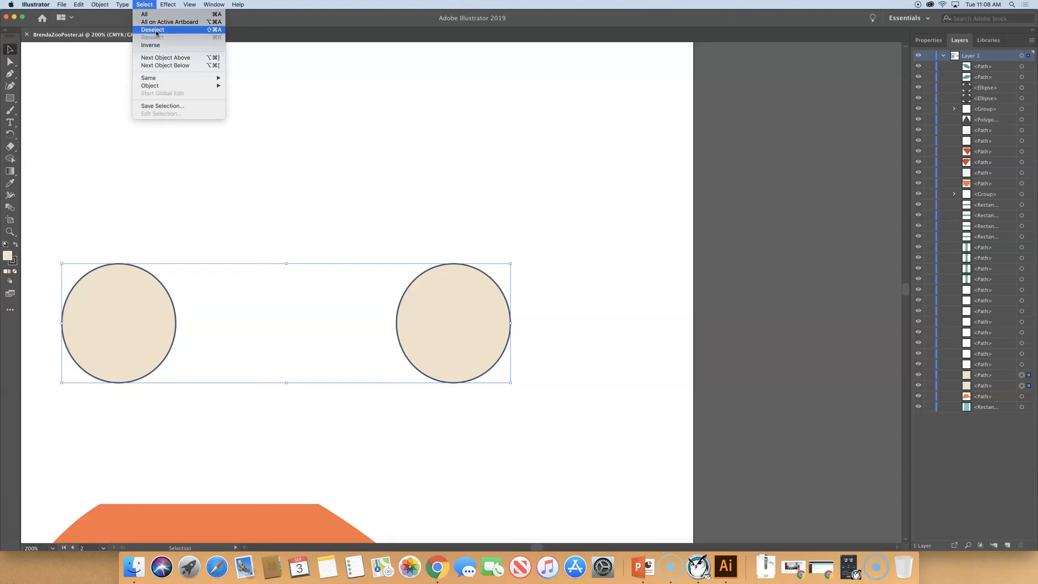
pyautogui.click(156, 33)
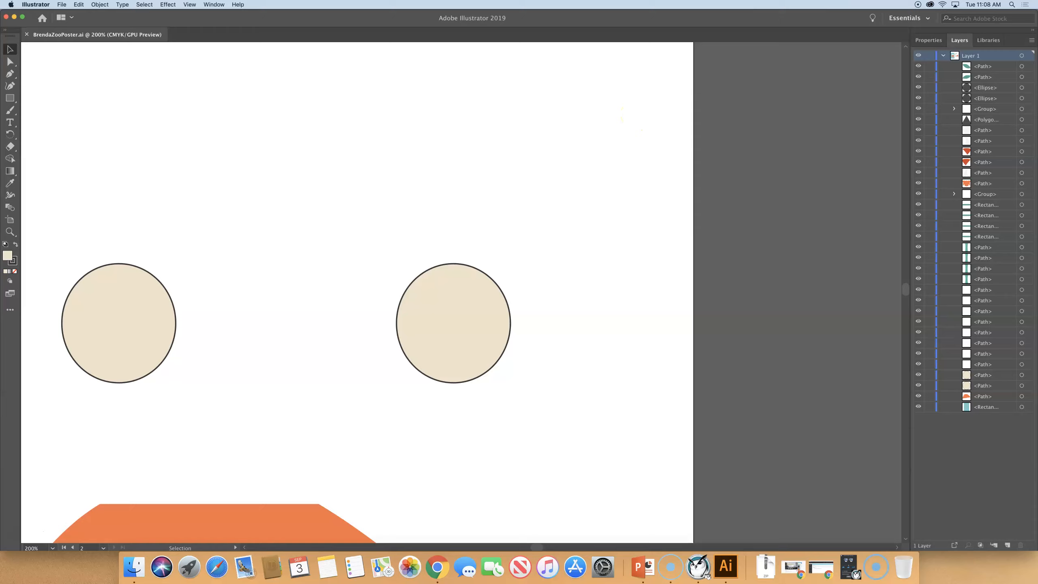
# Select the top anchor points of both beige circles with a Direct Selection marquee and move them upward together into egg shapes
pyautogui.click(10, 61)
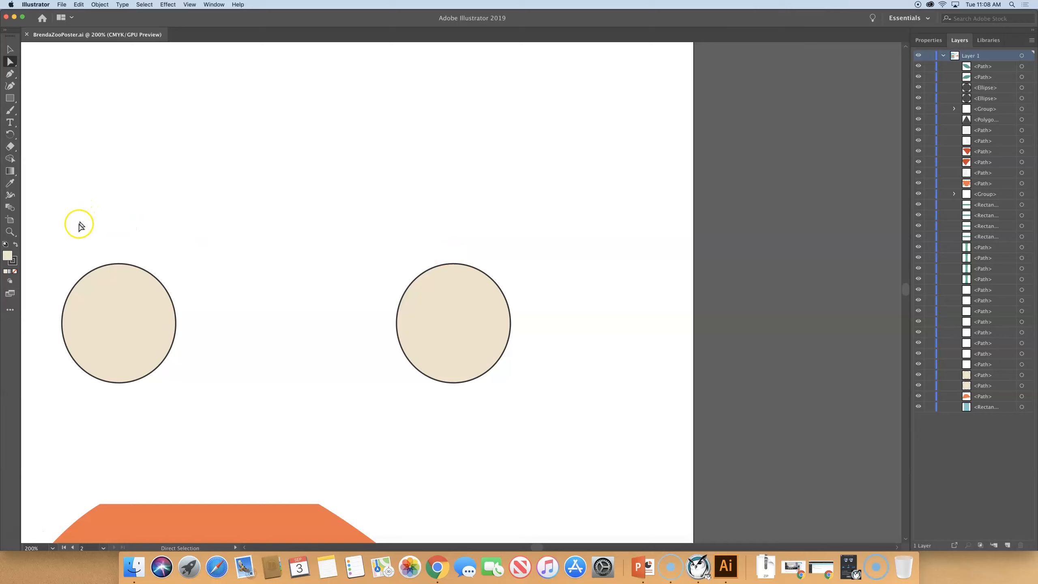
pyautogui.moveTo(75, 230); pyautogui.dragTo(540, 309)
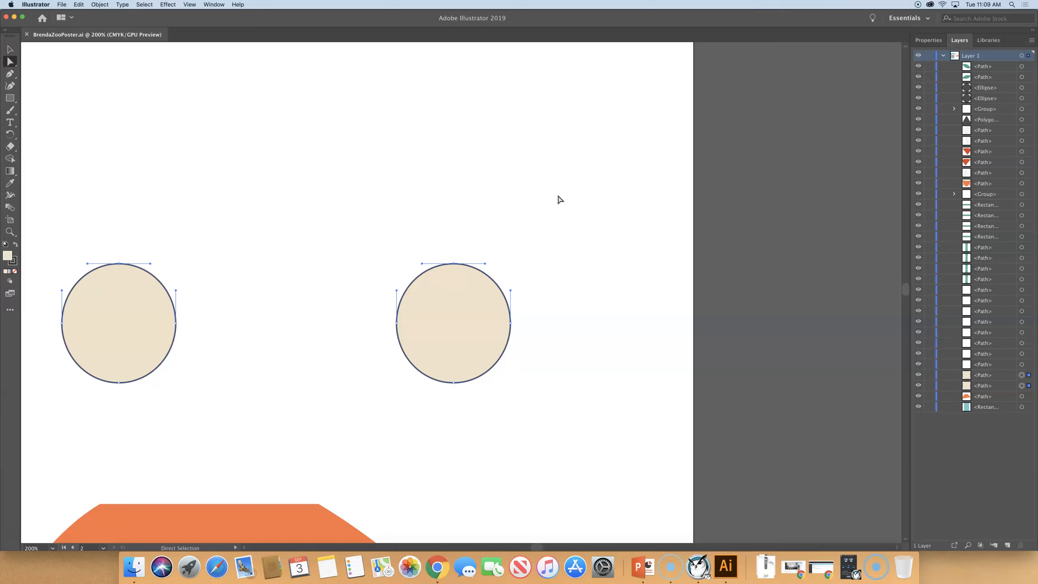
pyautogui.click(118, 263)
pyautogui.moveTo(53, 246); pyautogui.dragTo(524, 284)
pyautogui.moveTo(116, 267); pyautogui.dragTo(194, 169)
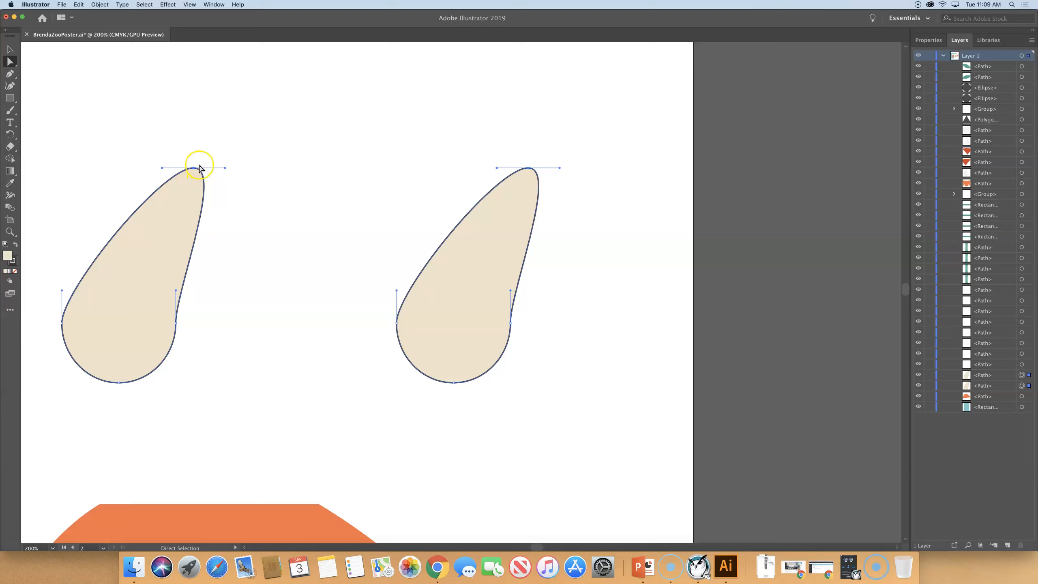
pyautogui.moveTo(191, 168); pyautogui.dragTo(123, 177)
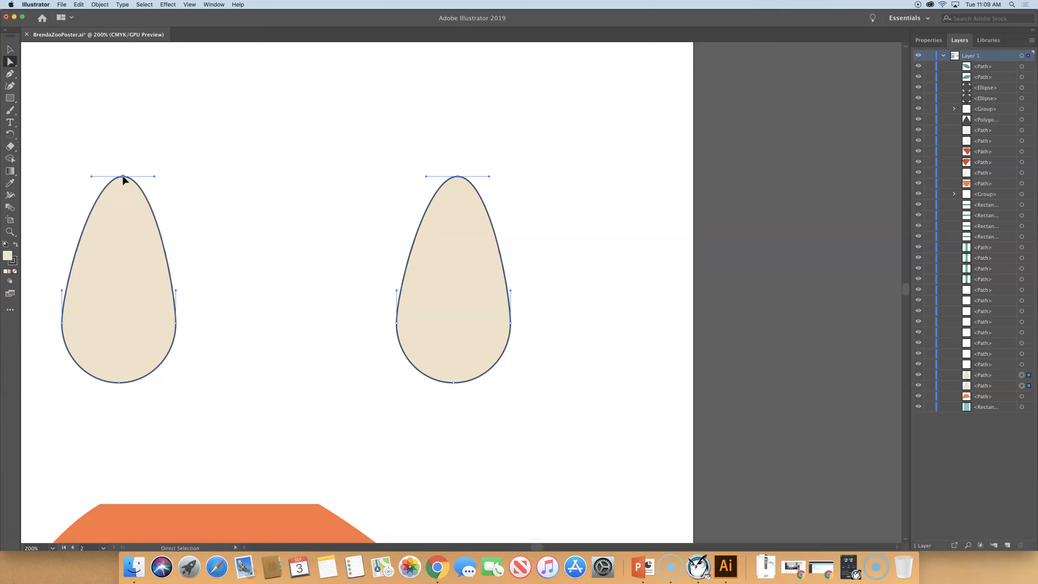
# Undo the anchor point moves made to the two beige circles
pyautogui.press('super+z')
pyautogui.press('super+z')
pyautogui.press('super+z')
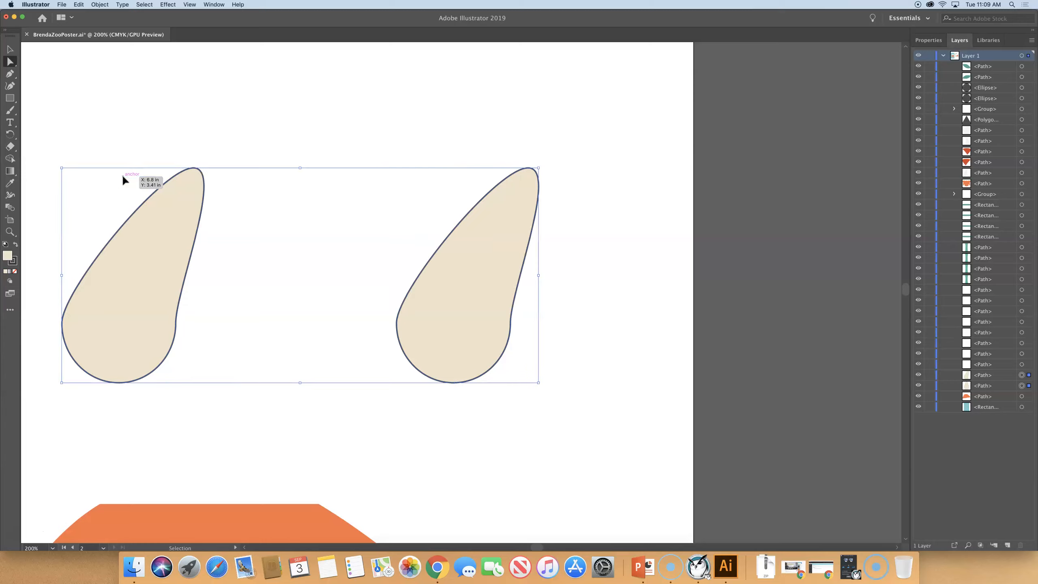
# Save the poster file and deselect the two beige circles
pyautogui.press('super+s')
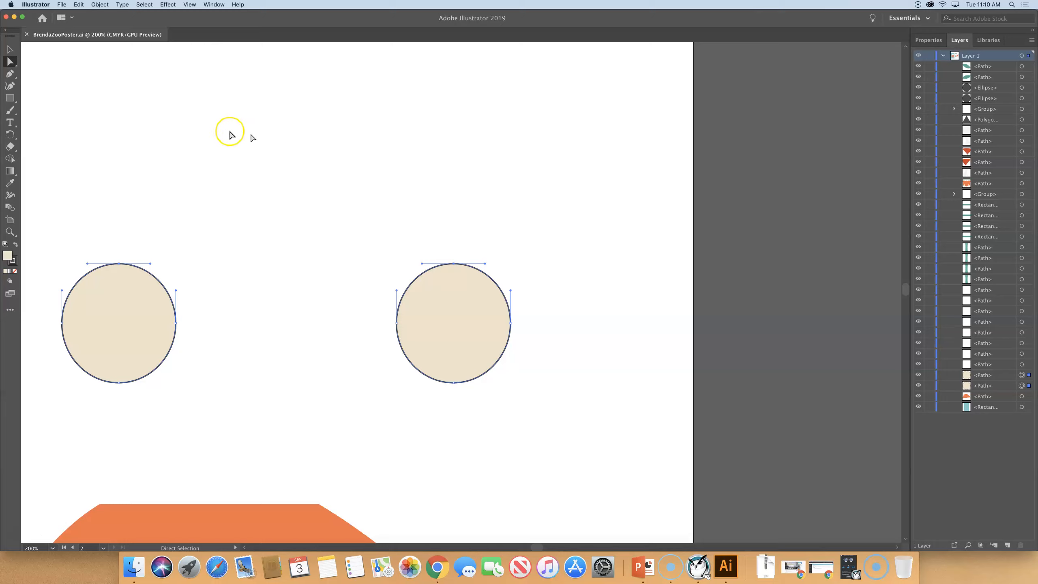
pyautogui.click(219, 100)
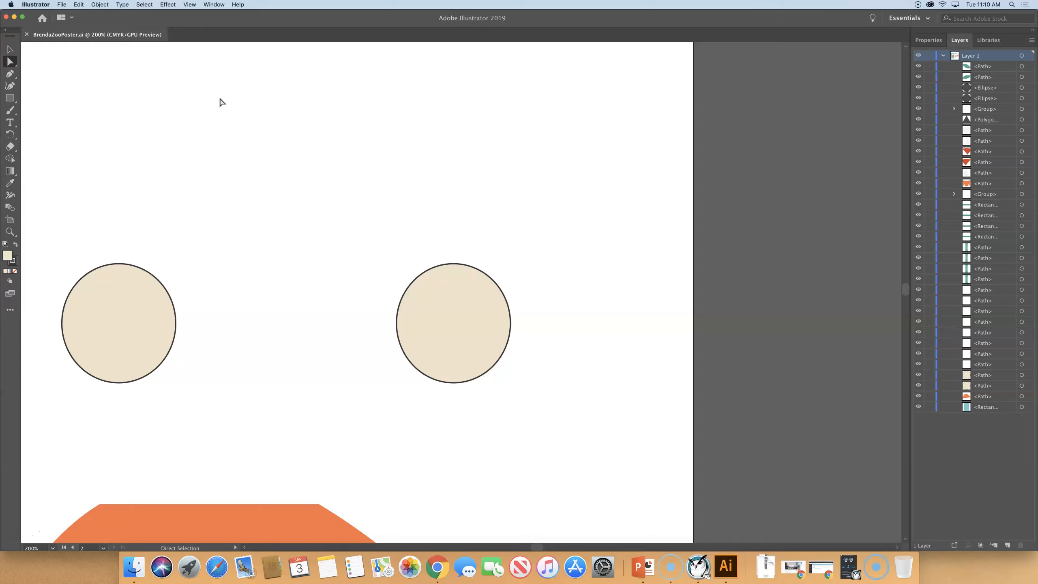
pyautogui.click(127, 513)
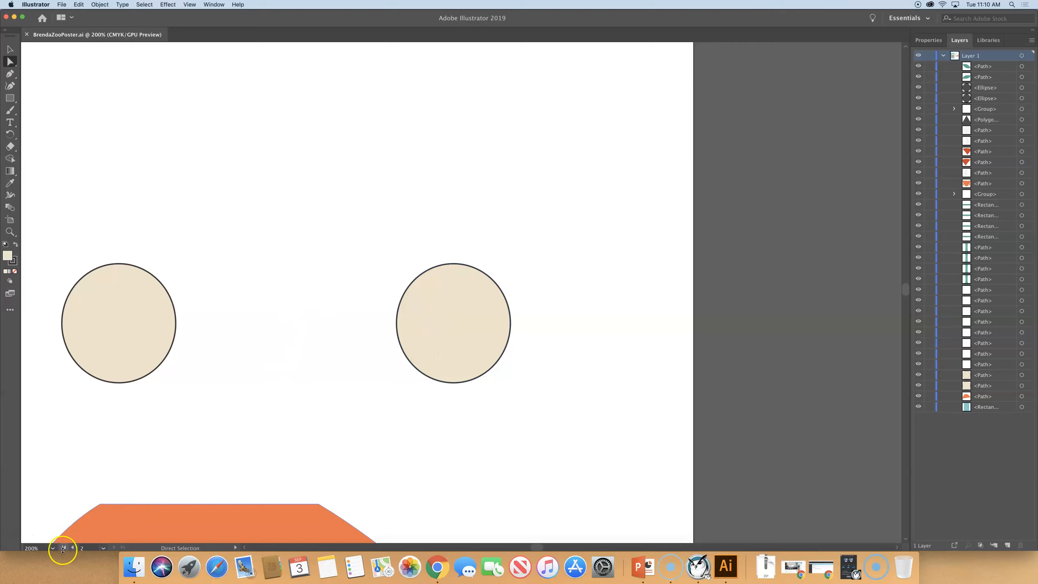
# Go to the Final Artwork artboard and fit it in the window
pyautogui.click(103, 548)
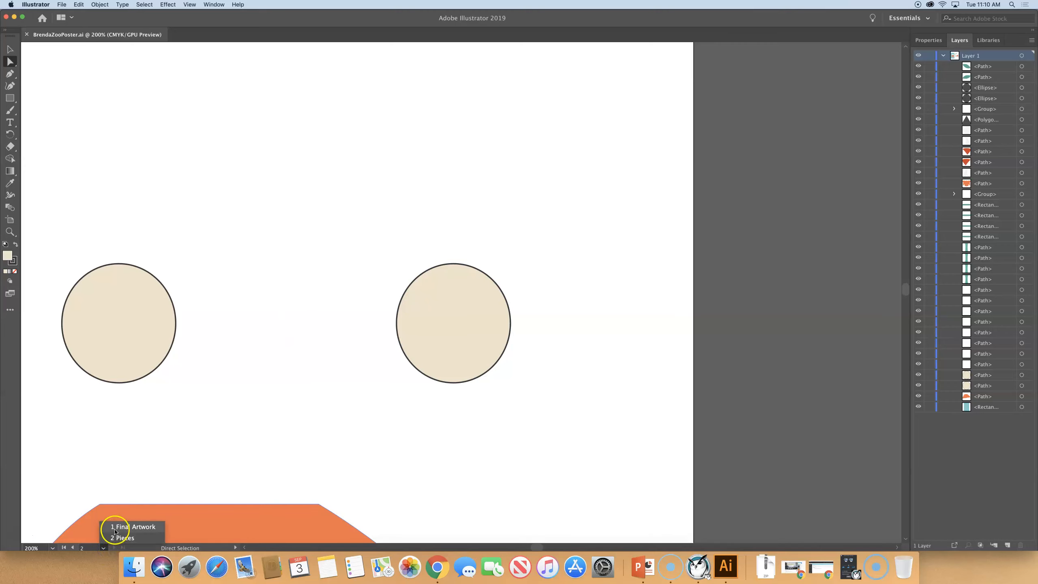
pyautogui.click(115, 527)
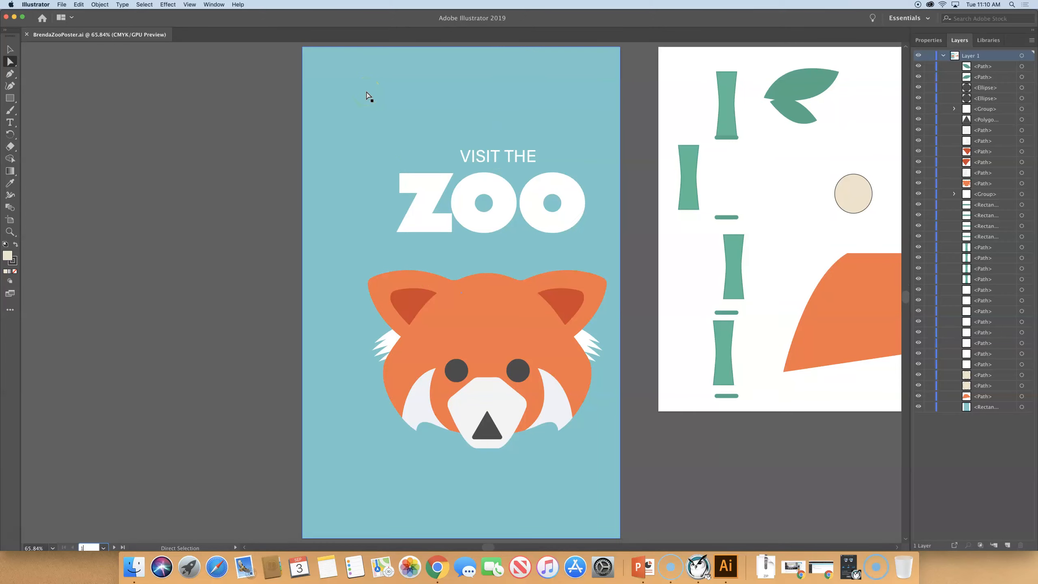
pyautogui.press('super+0')
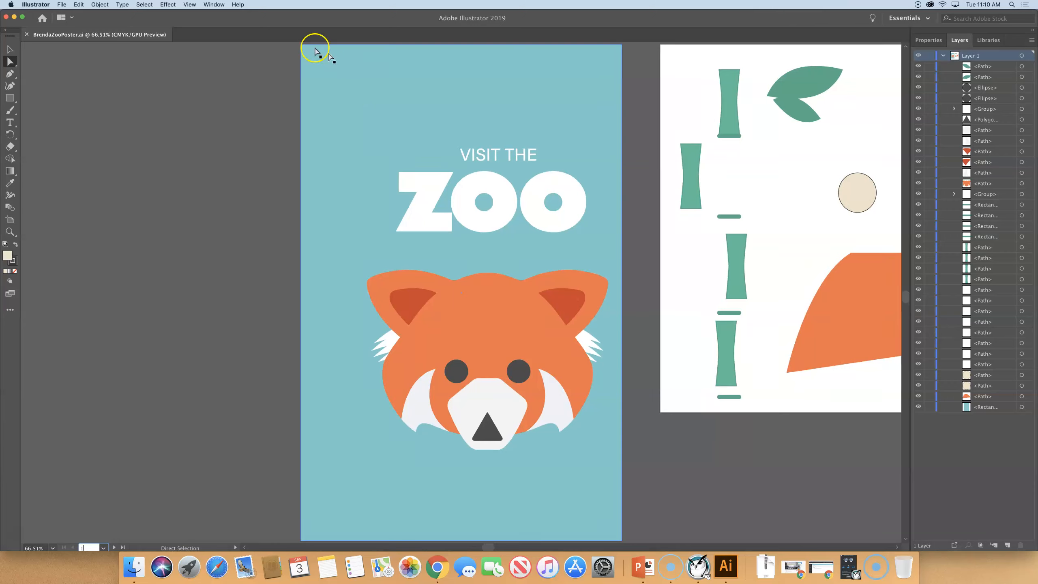
# Select the blue background rectangle with the Selection tool, try moving it off the artboard, and undo the move
pyautogui.click(11, 50)
pyautogui.click(14, 49)
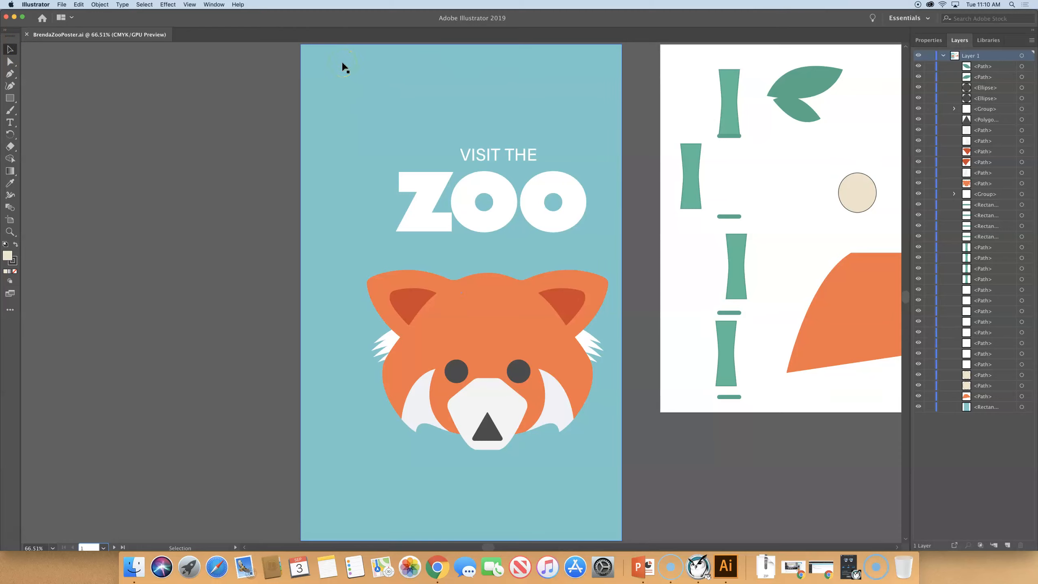
pyautogui.moveTo(343, 63); pyautogui.dragTo(379, 81)
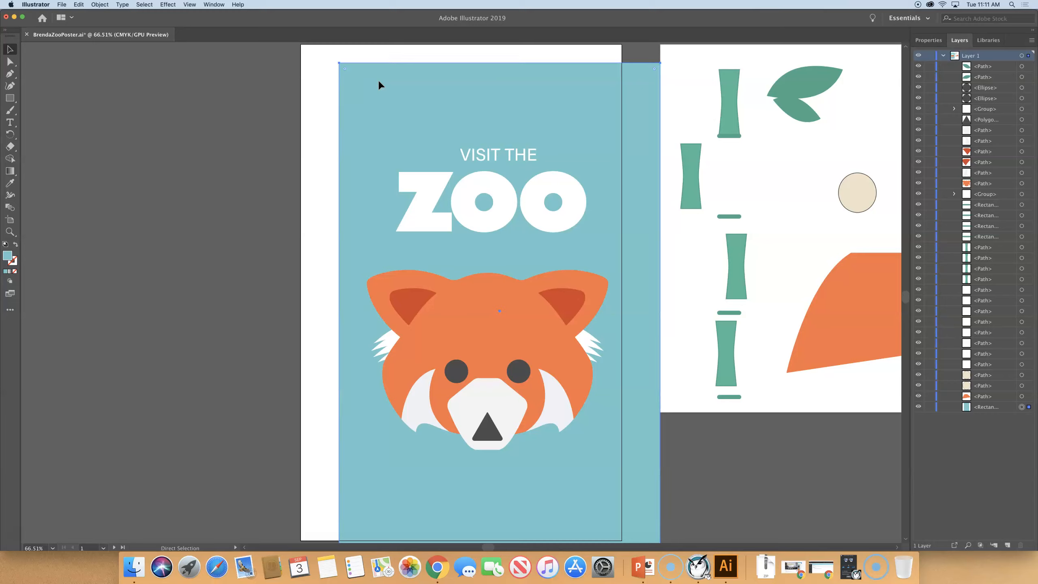
pyautogui.press('super+z')
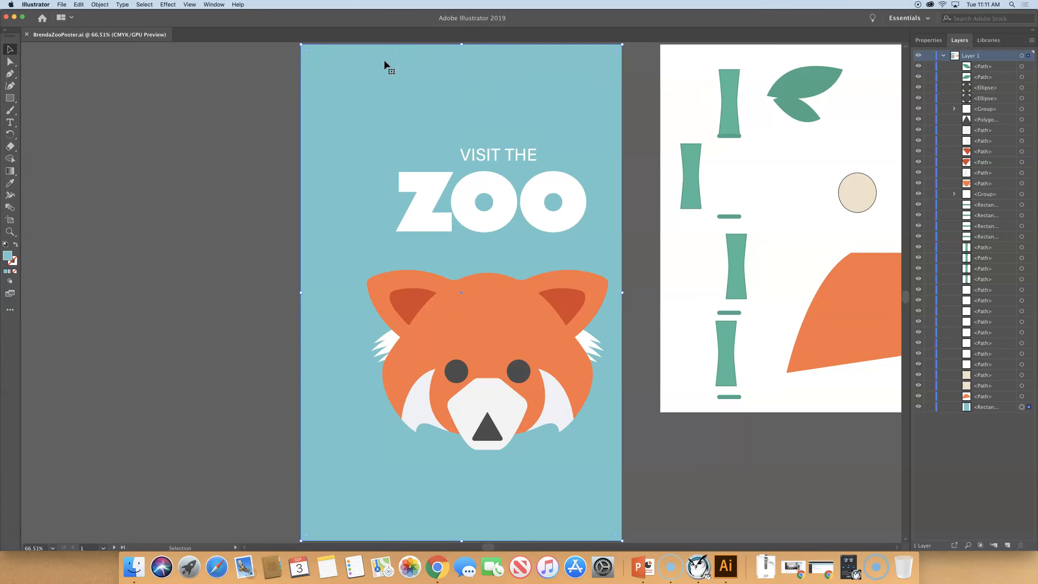
# Lock the selected blue background rectangle
pyautogui.click(99, 5)
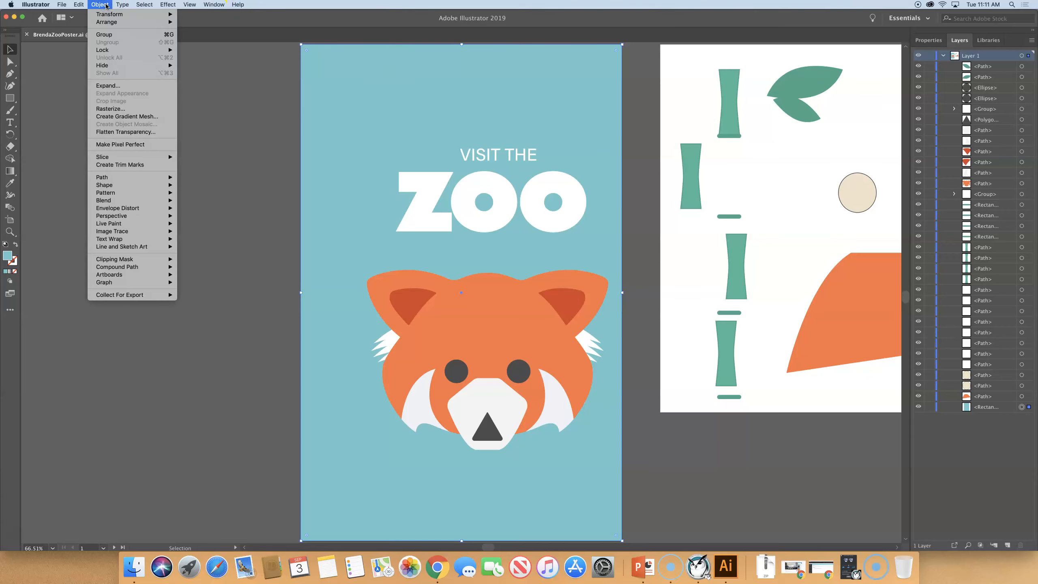
pyautogui.moveTo(155, 49)
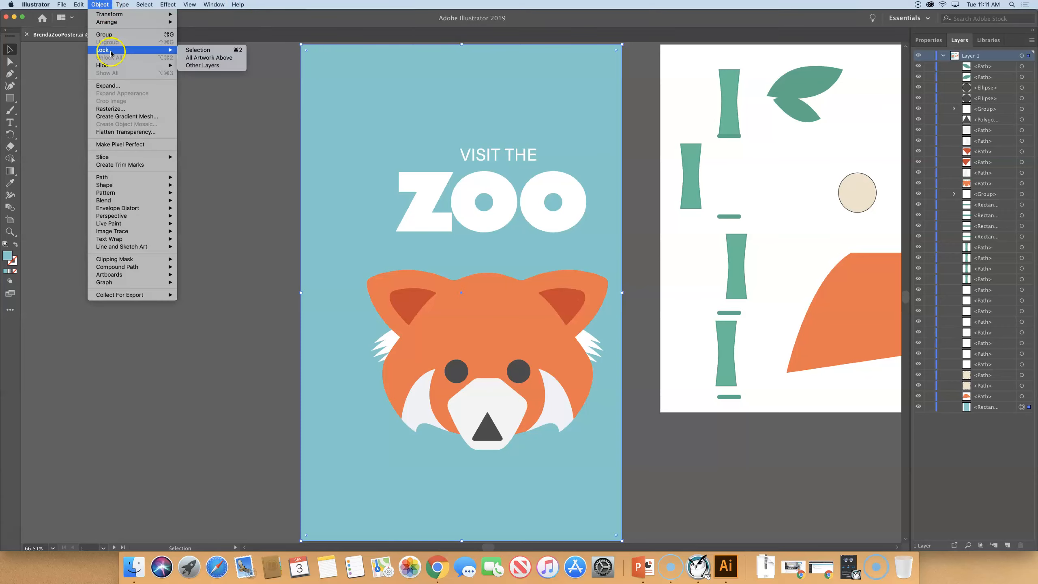
pyautogui.click(210, 50)
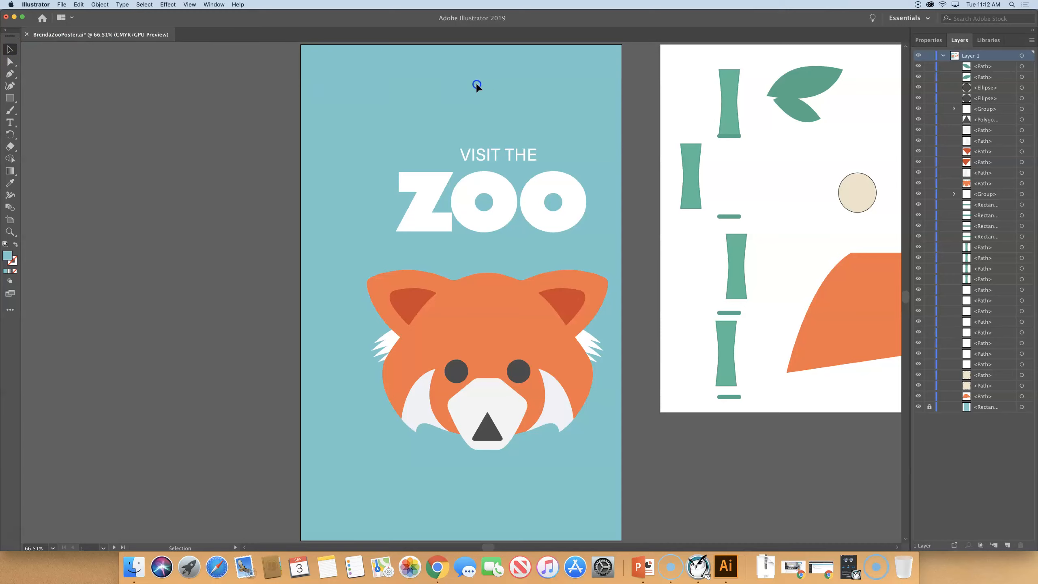
# Practise selecting the orange face and the ZOO lettering above the locked background, clearing the selection at the end
pyautogui.click(509, 69)
pyautogui.click(507, 301)
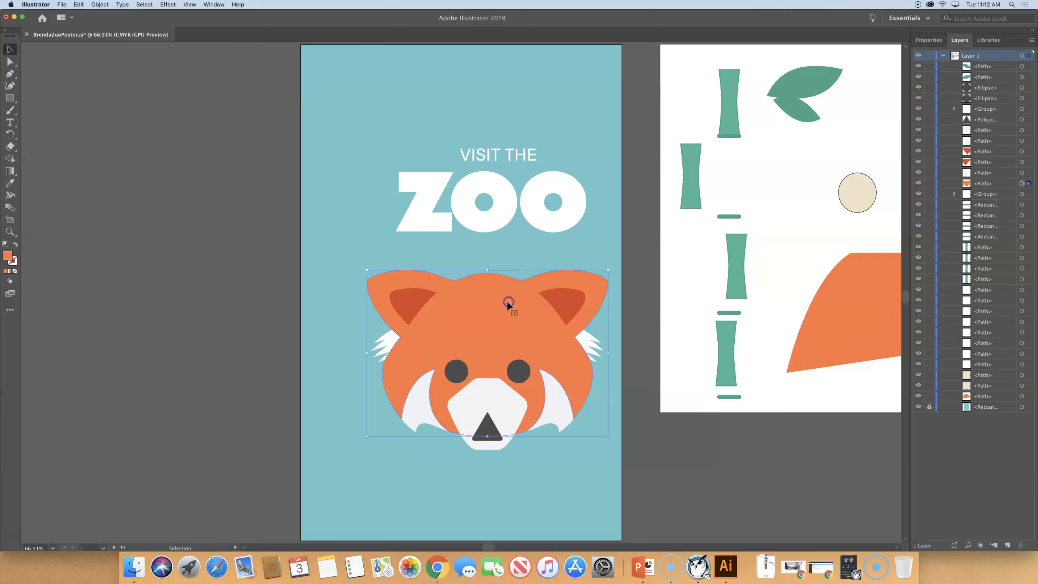
pyautogui.click(416, 193)
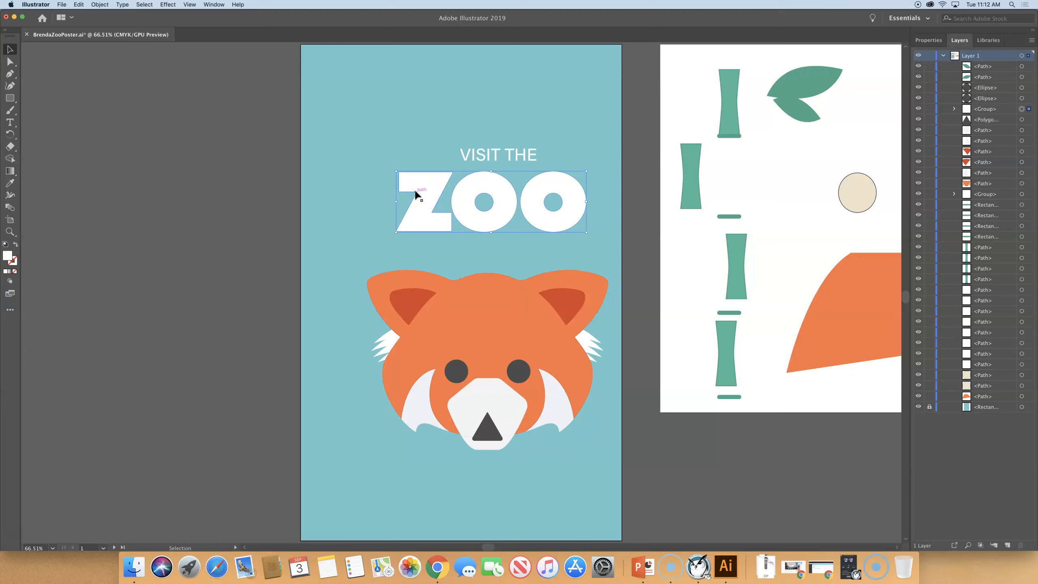
pyautogui.click(498, 346)
pyautogui.click(384, 117)
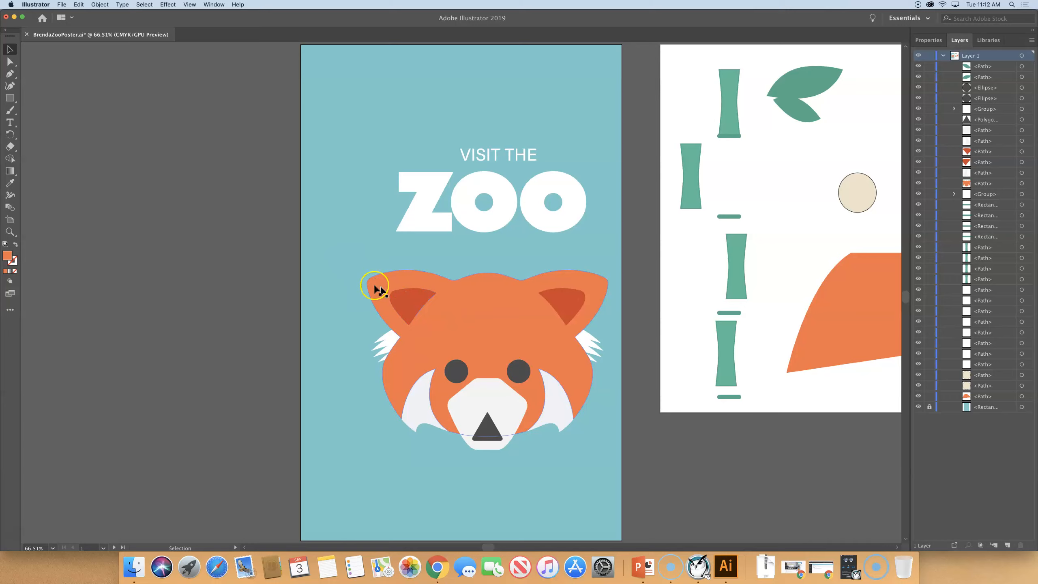
# Hide all of the red panda artwork except its two dark eyes and save the file
pyautogui.moveTo(345, 248); pyautogui.dragTo(603, 456)
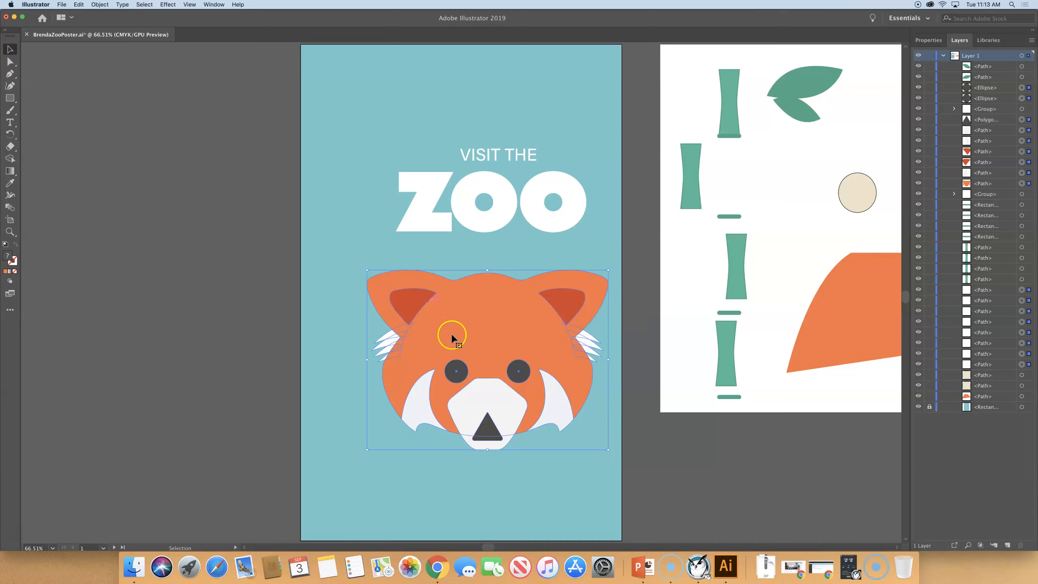
pyautogui.keyDown('shift'); pyautogui.click(457, 369); pyautogui.keyUp('shift')
pyautogui.keyDown('shift'); pyautogui.click(524, 368); pyautogui.keyUp('shift')
pyautogui.click(99, 4)
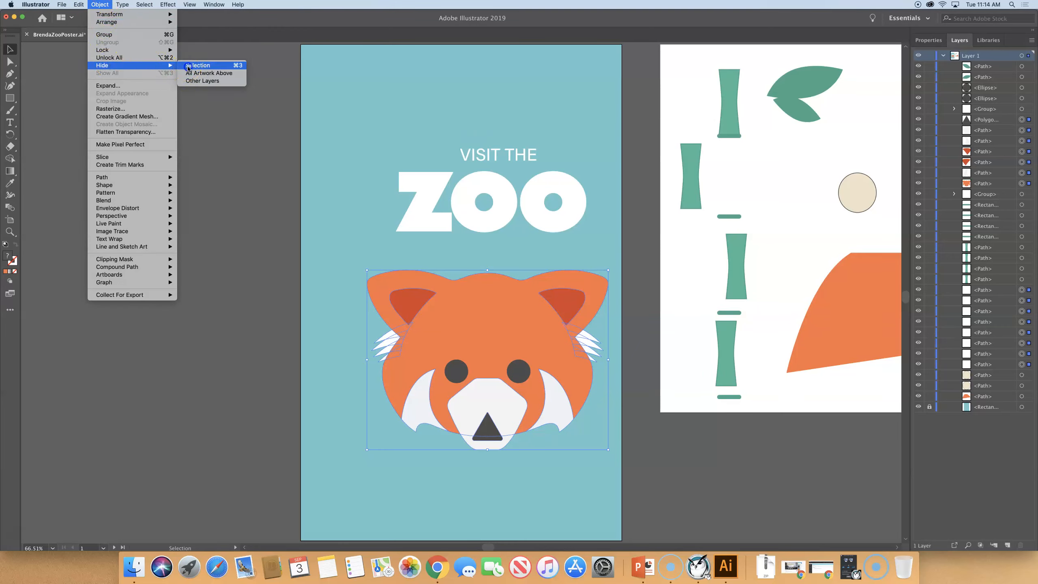
pyautogui.click(188, 66)
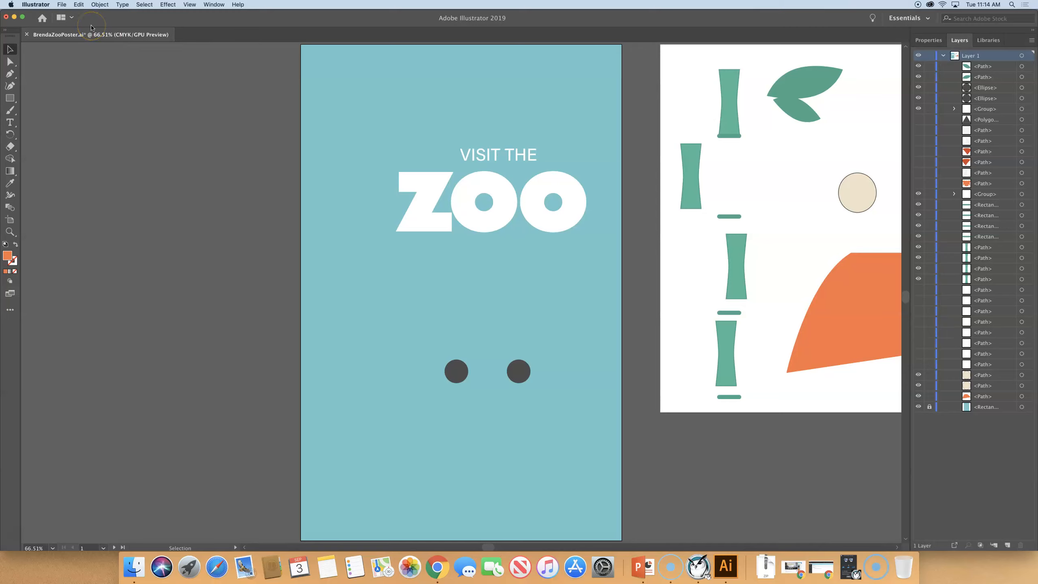
pyautogui.click(61, 4)
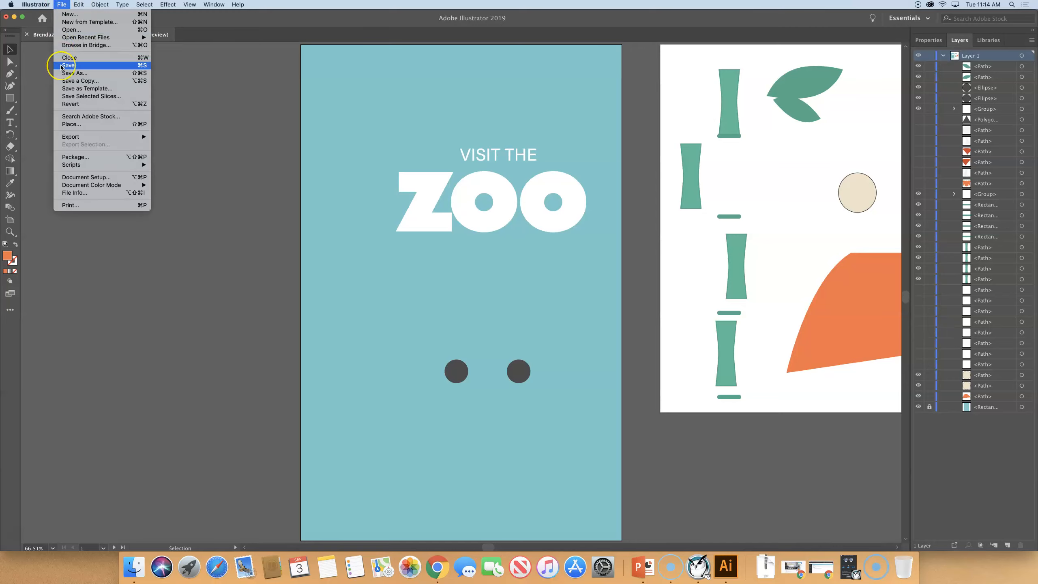
pyautogui.click(62, 66)
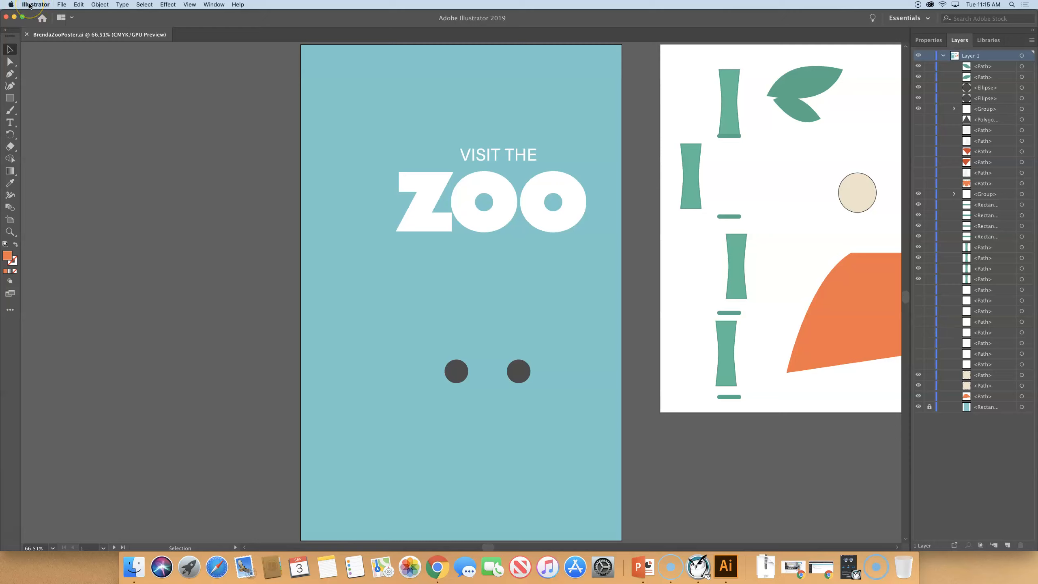
# In the Selection & Anchor Display preferences, set the anchor point, handle and bounding box display size to Max
pyautogui.click(11, 5)
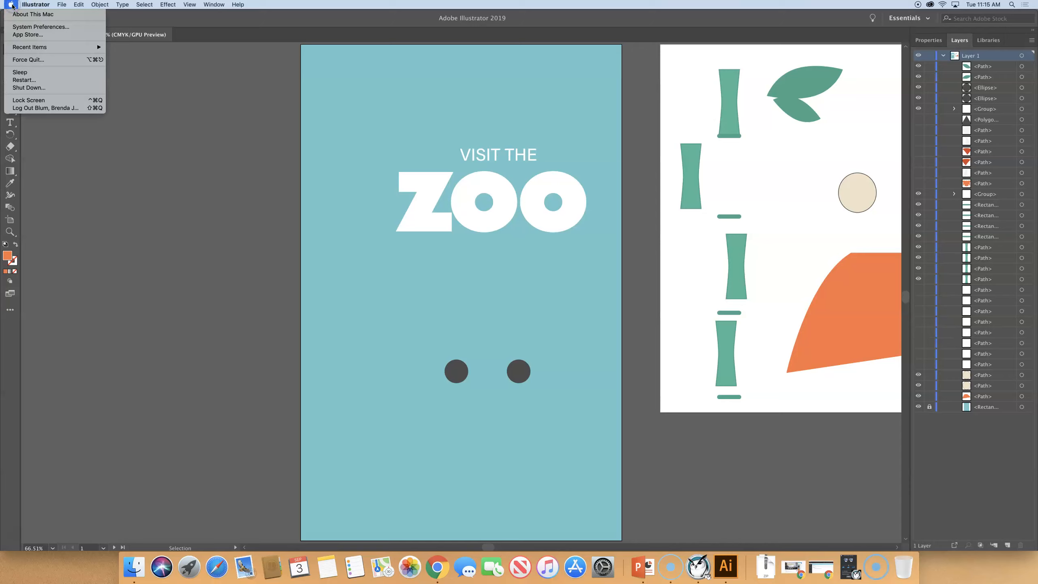
pyautogui.click(41, 4)
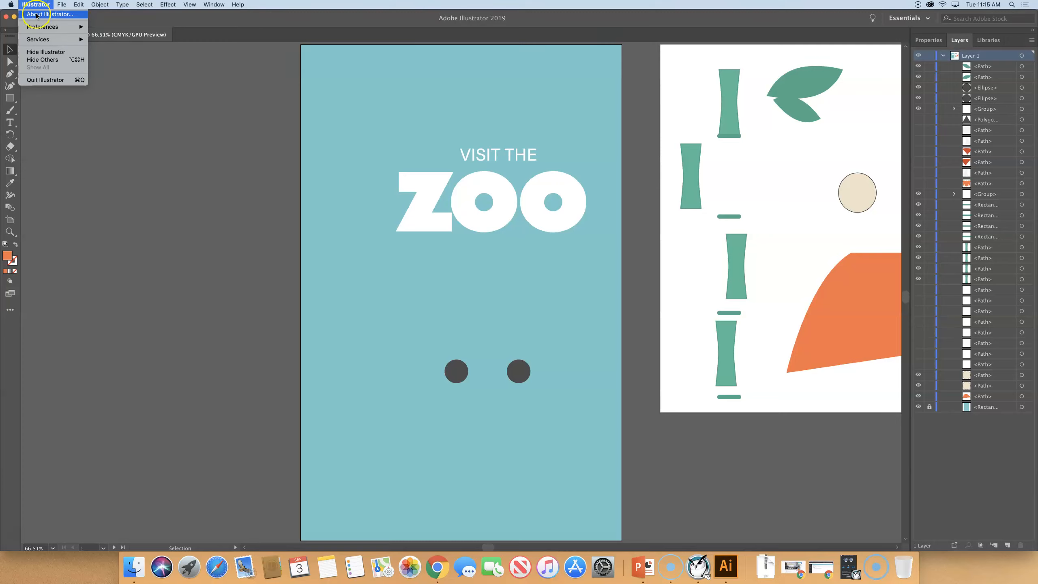
pyautogui.click(48, 26)
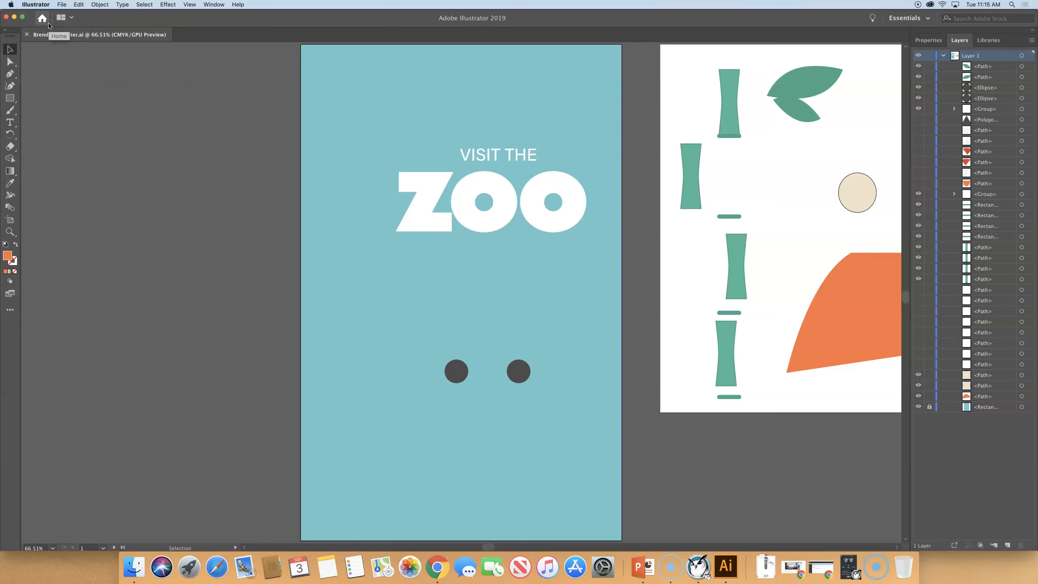
pyautogui.click(33, 4)
pyautogui.moveTo(42, 27)
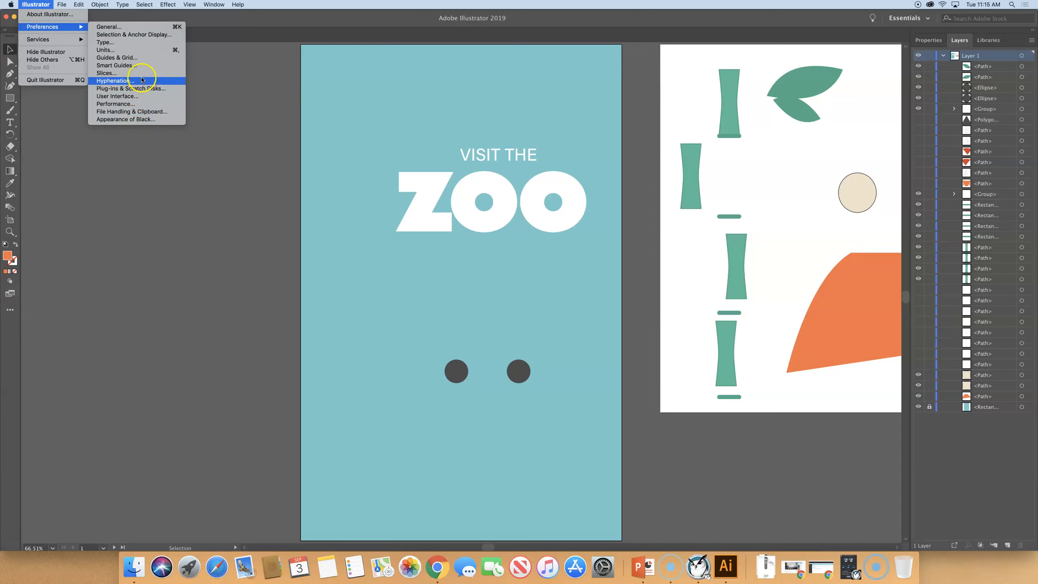
pyautogui.click(114, 27)
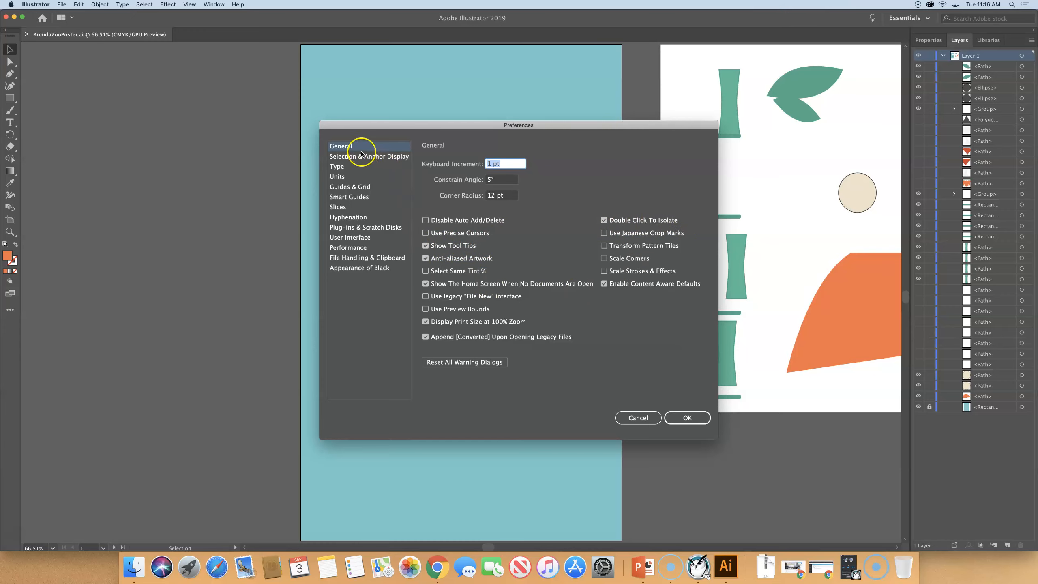
pyautogui.click(351, 158)
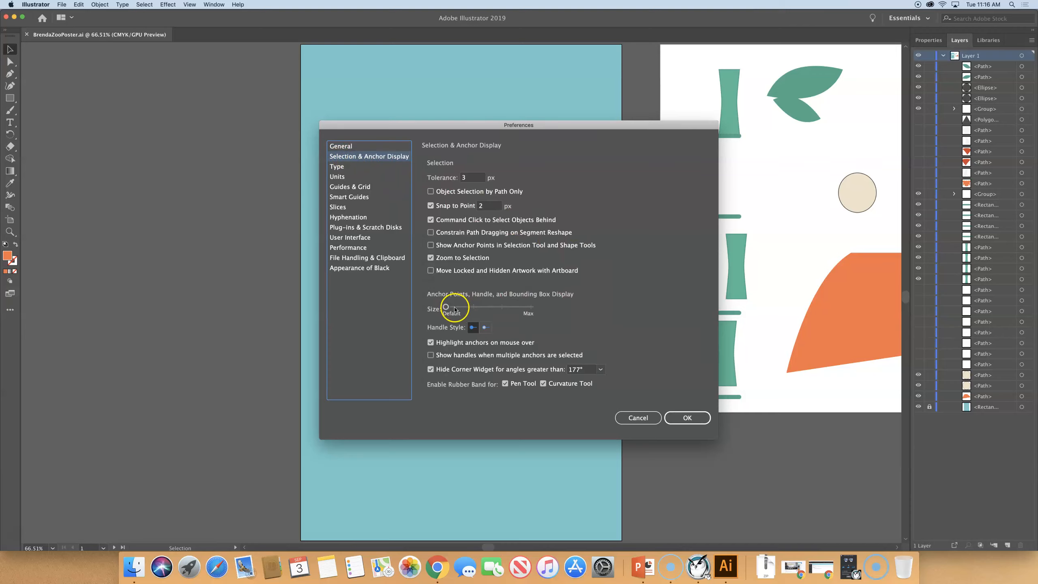
pyautogui.moveTo(446, 306); pyautogui.dragTo(539, 310)
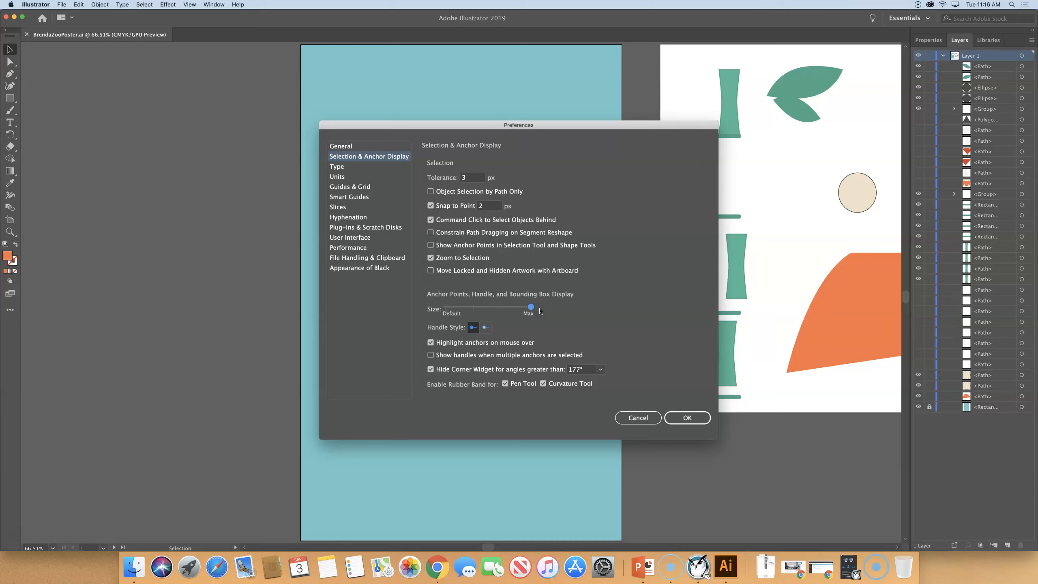
# Set the General measurement units to Inches in the Units preferences
pyautogui.click(344, 170)
pyautogui.click(343, 177)
pyautogui.click(457, 163)
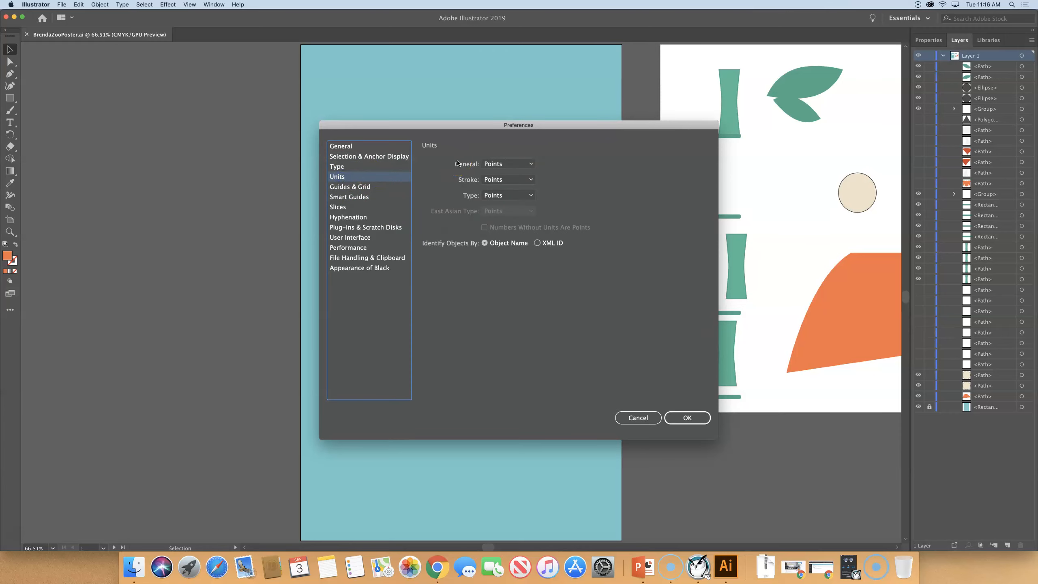
pyautogui.click(530, 164)
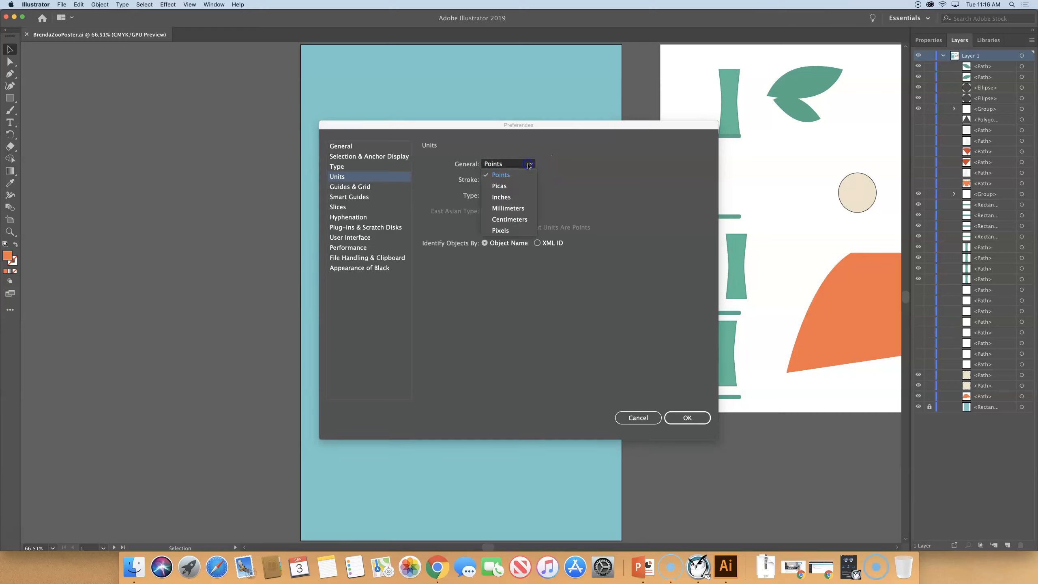
pyautogui.click(501, 197)
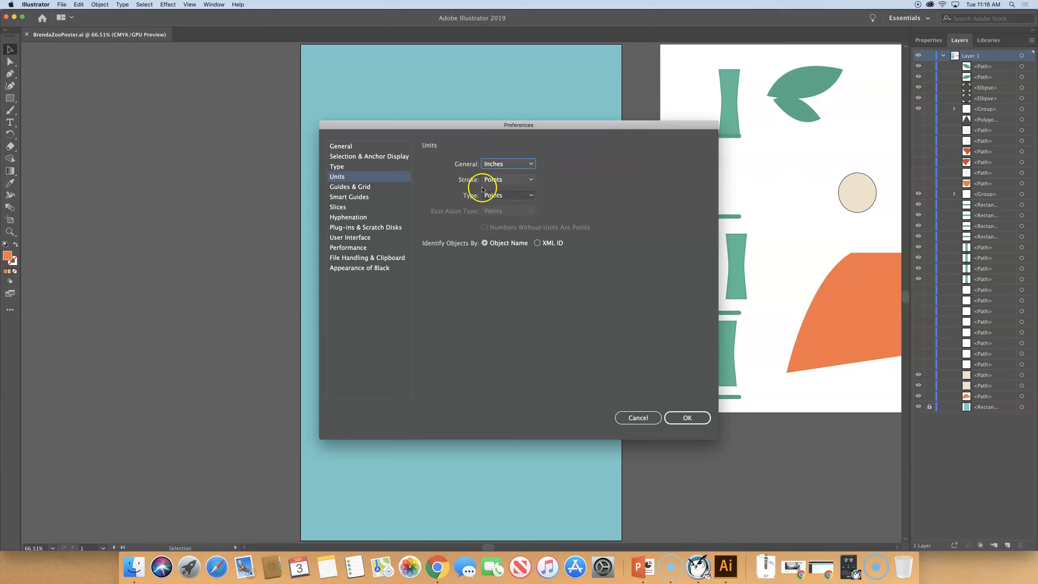
pyautogui.click(508, 163)
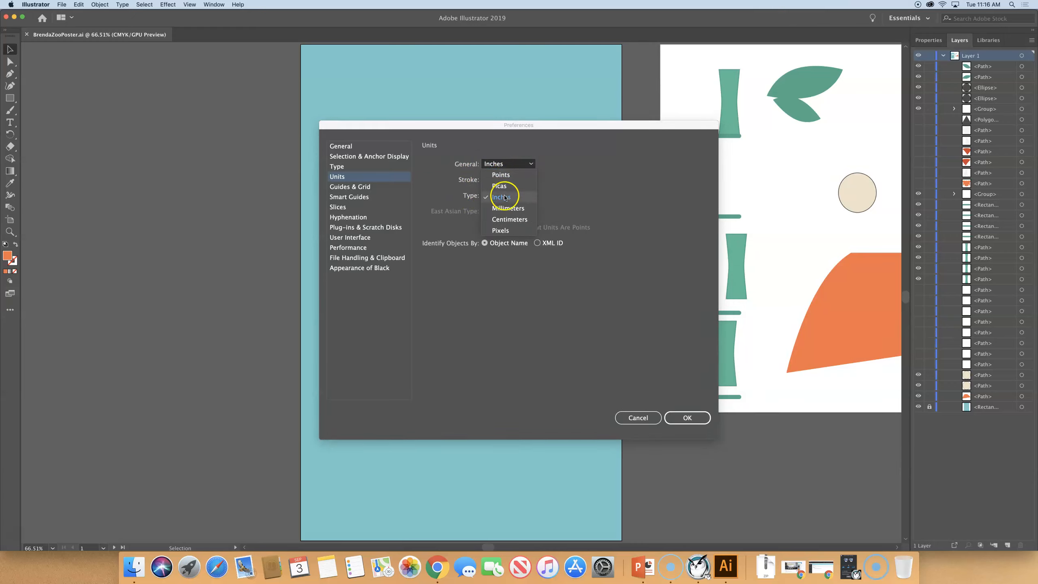
pyautogui.click(502, 175)
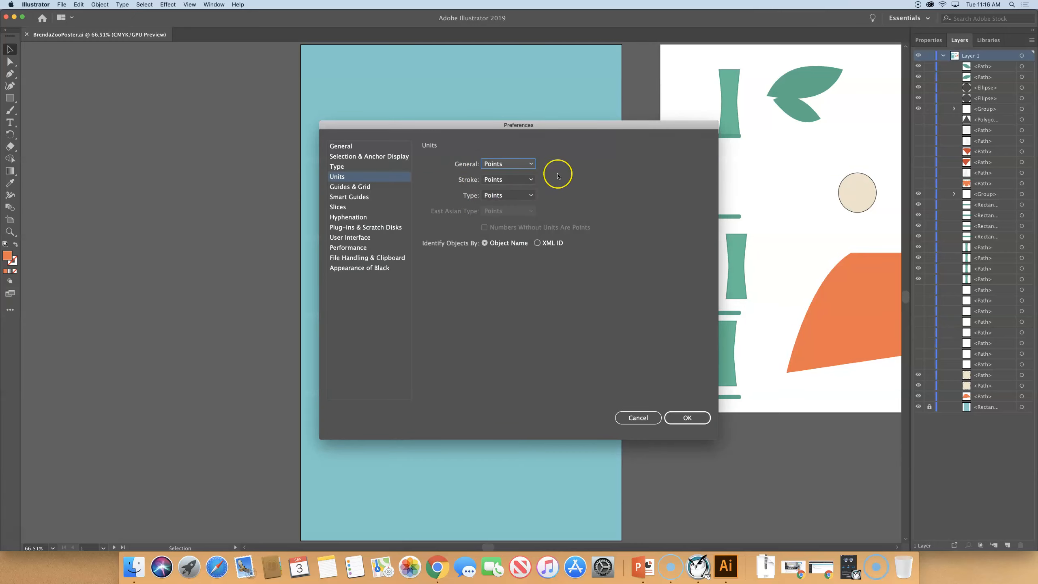
pyautogui.click(531, 164)
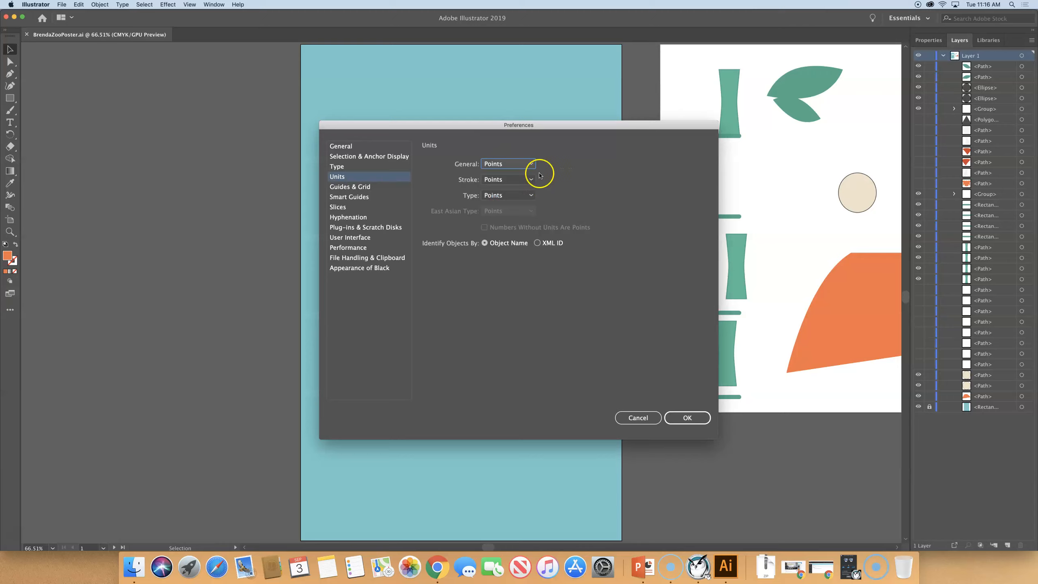
pyautogui.click(514, 198)
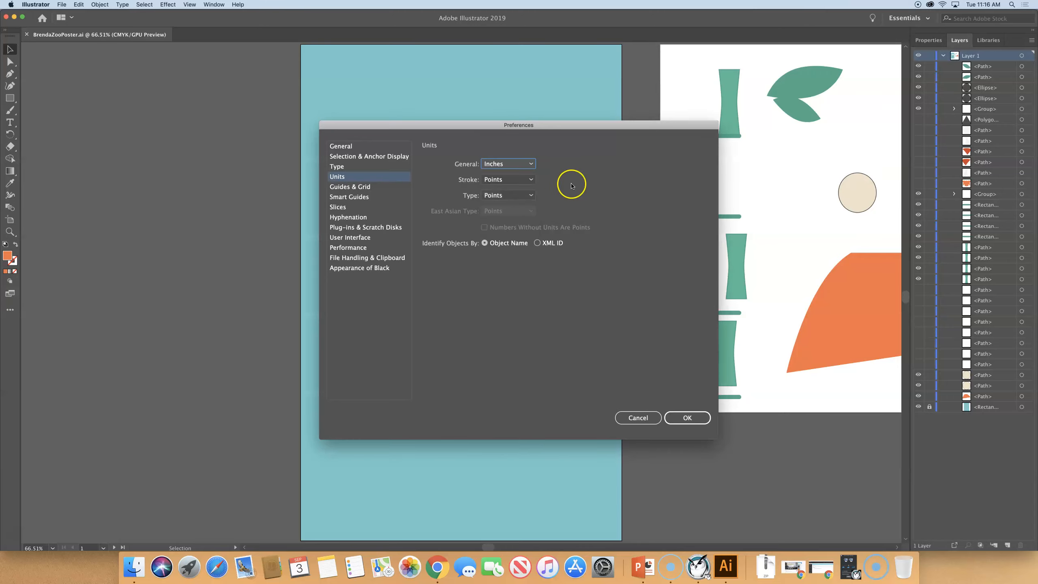
# Examine the Guides & Grid, Smart Guides, Slices, Hyphenation, Plug-ins & Scratch Disks and User Interface preferences
pyautogui.click(353, 187)
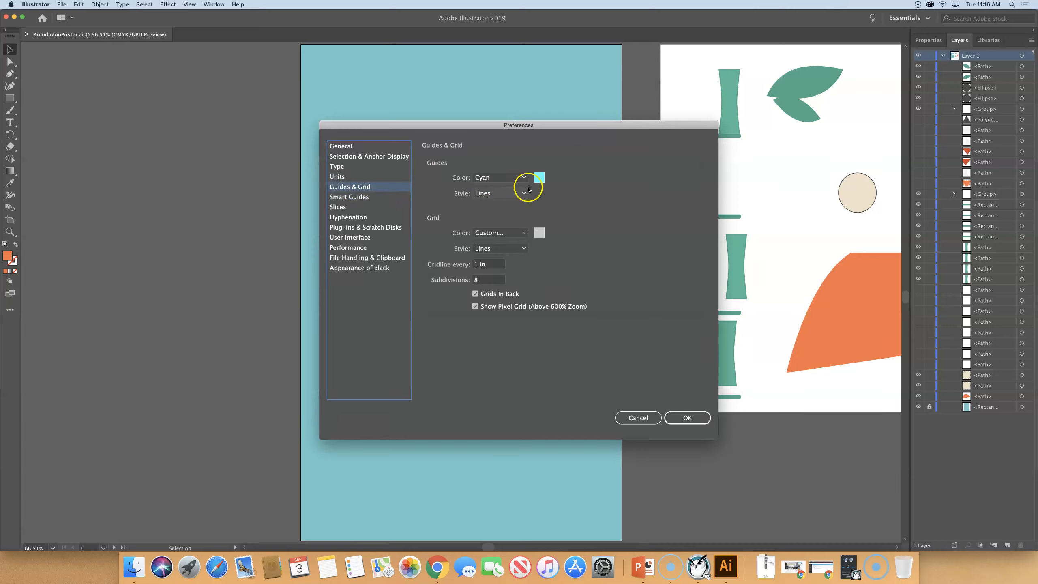
pyautogui.click(363, 200)
pyautogui.click(341, 206)
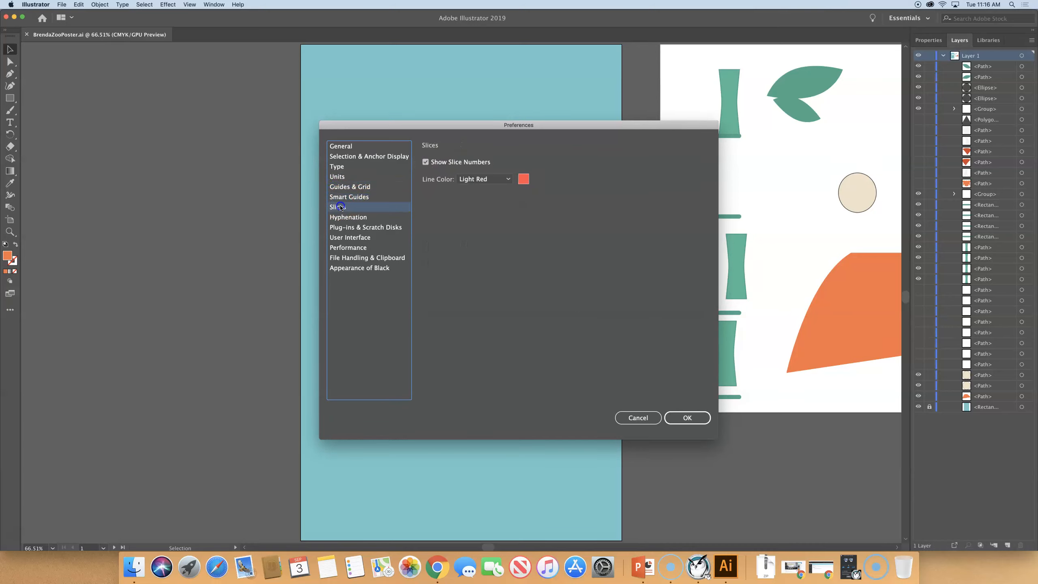
pyautogui.click(339, 217)
pyautogui.click(343, 227)
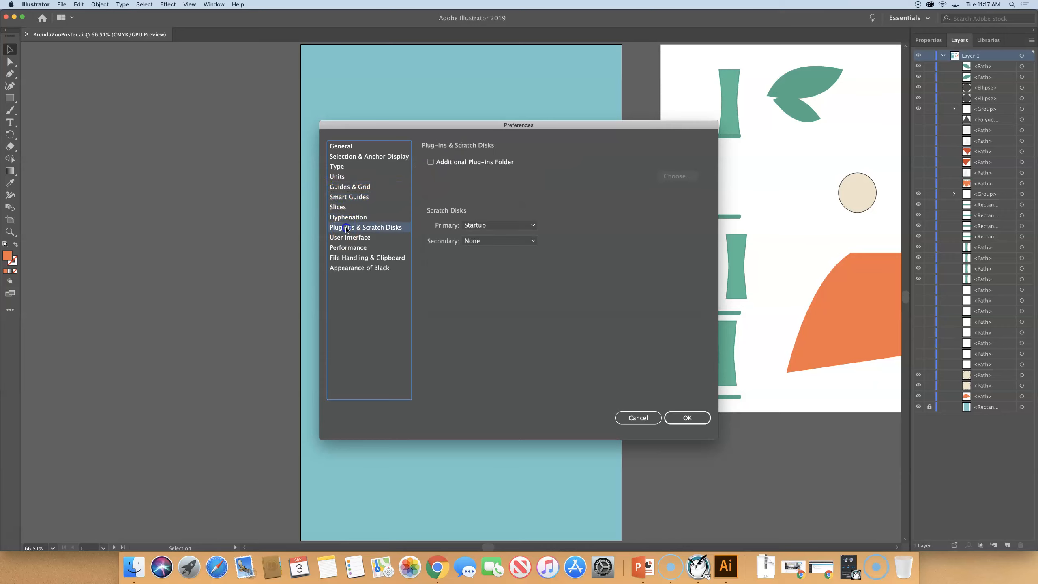
pyautogui.click(345, 236)
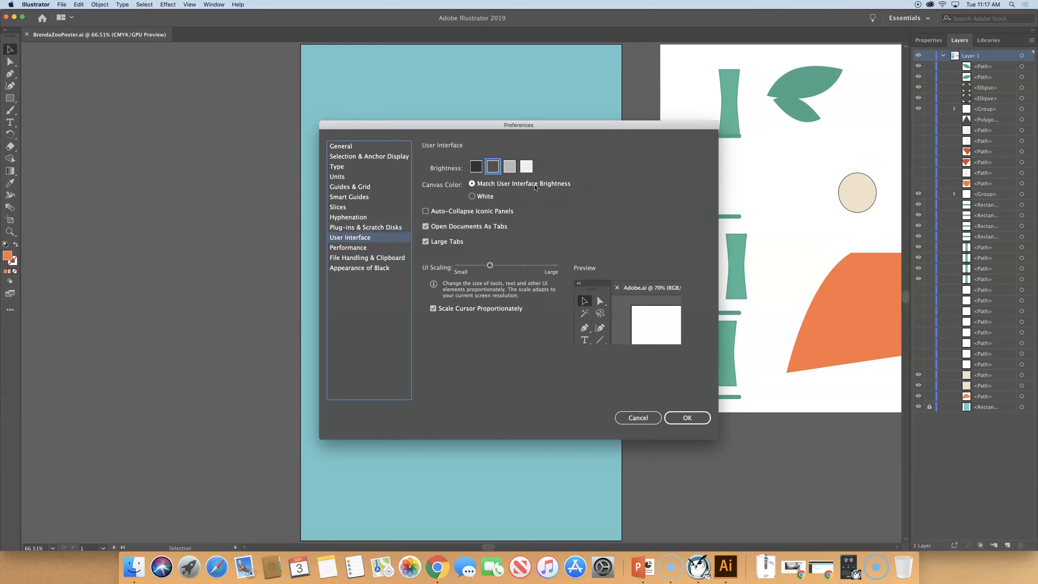
pyautogui.click(509, 165)
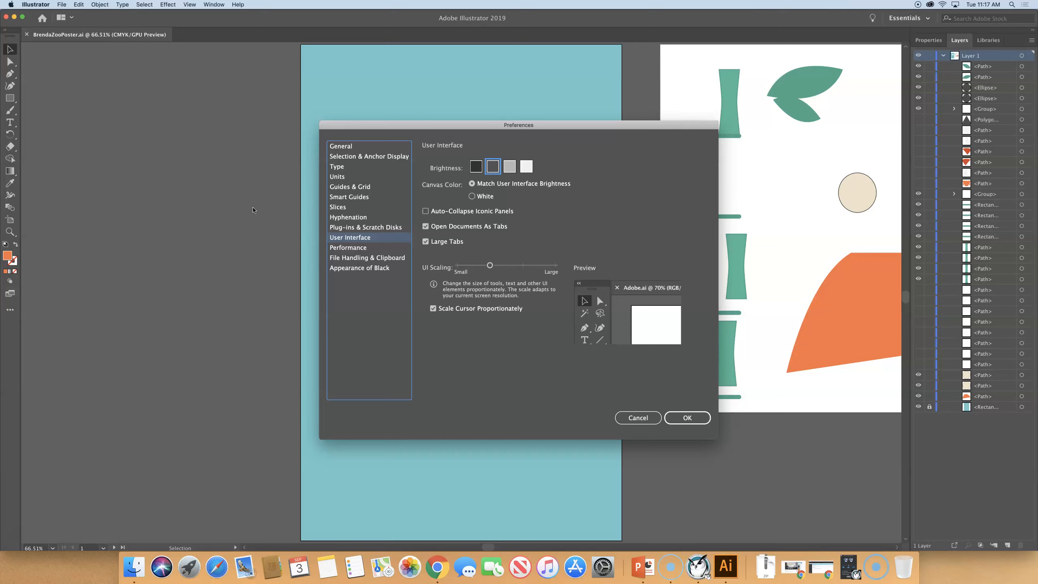
# Review the Performance settings and the data recovery interval choices under File Handling & Clipboard, and apply the preferences
pyautogui.click(339, 248)
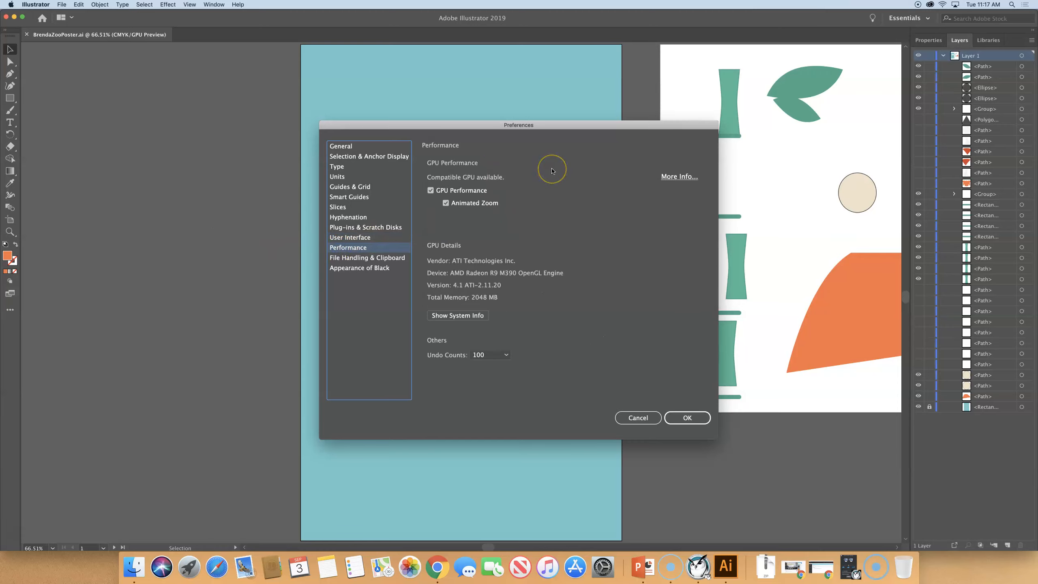
pyautogui.click(361, 258)
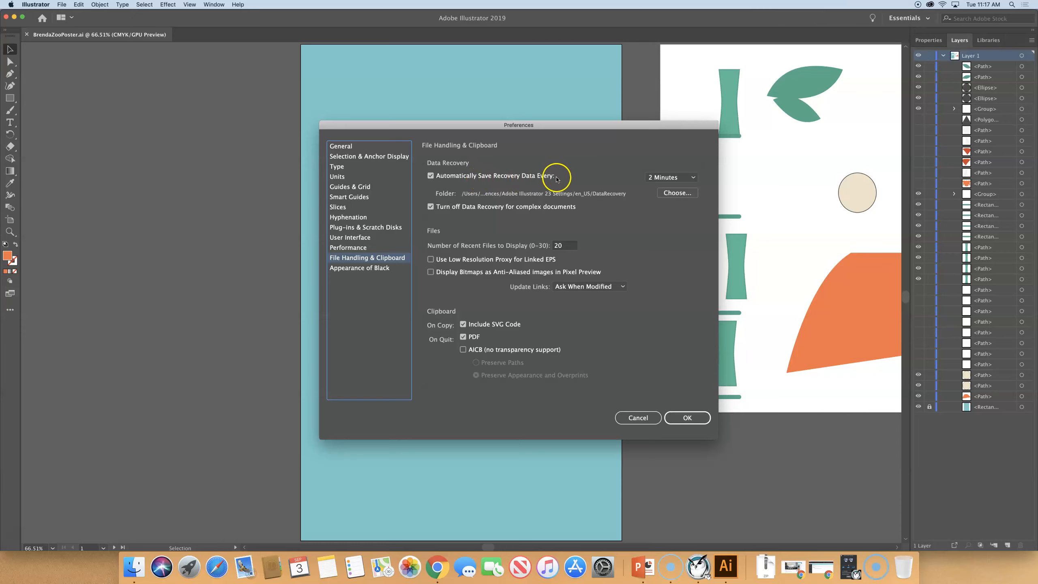
pyautogui.click(662, 177)
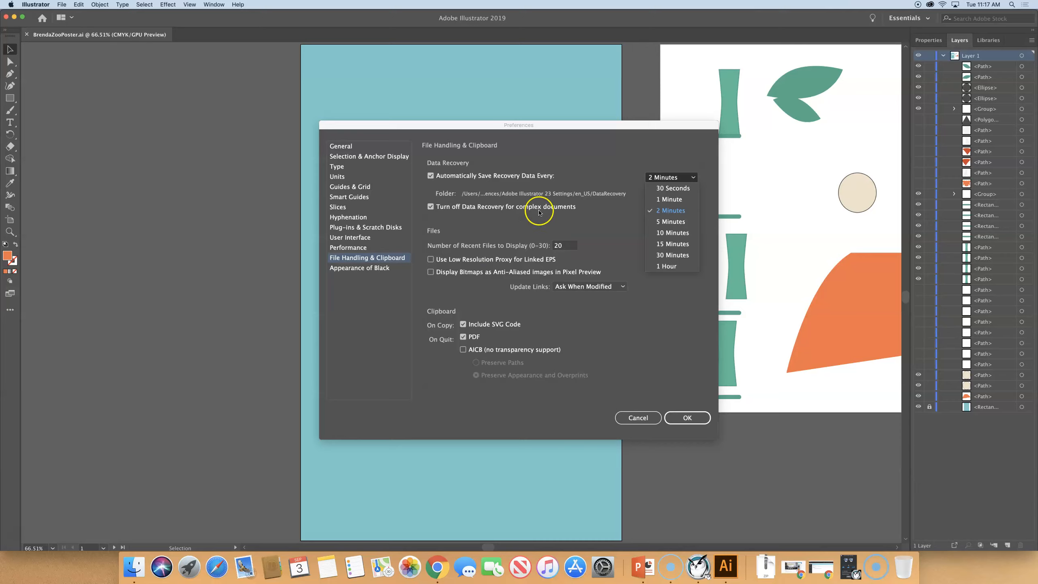
pyautogui.click(690, 417)
pyautogui.click(694, 417)
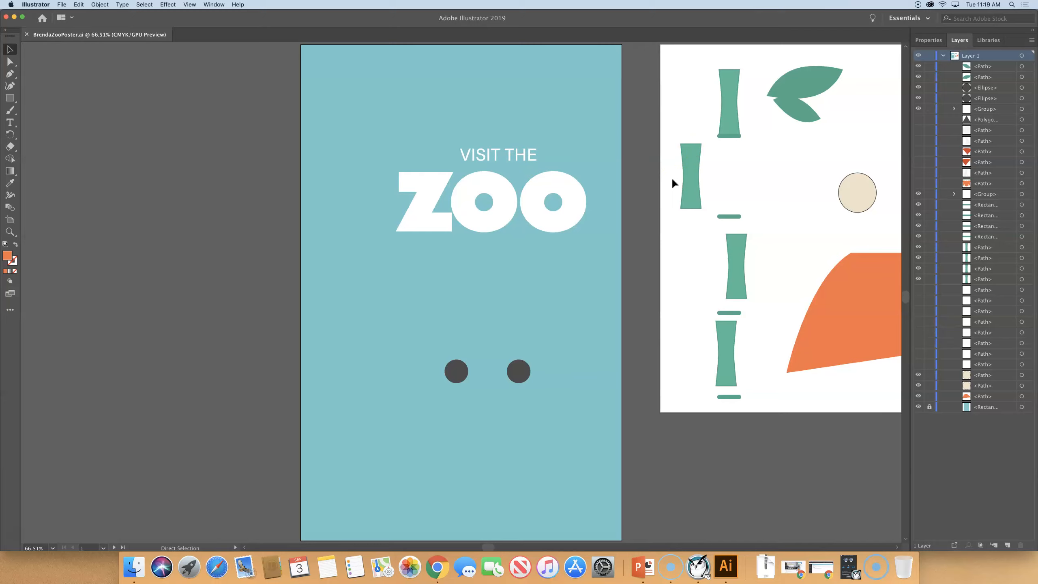
# Fit both artboards in view and select every bamboo piece that shares one stalk's stroke color
pyautogui.press('super+alt+0')
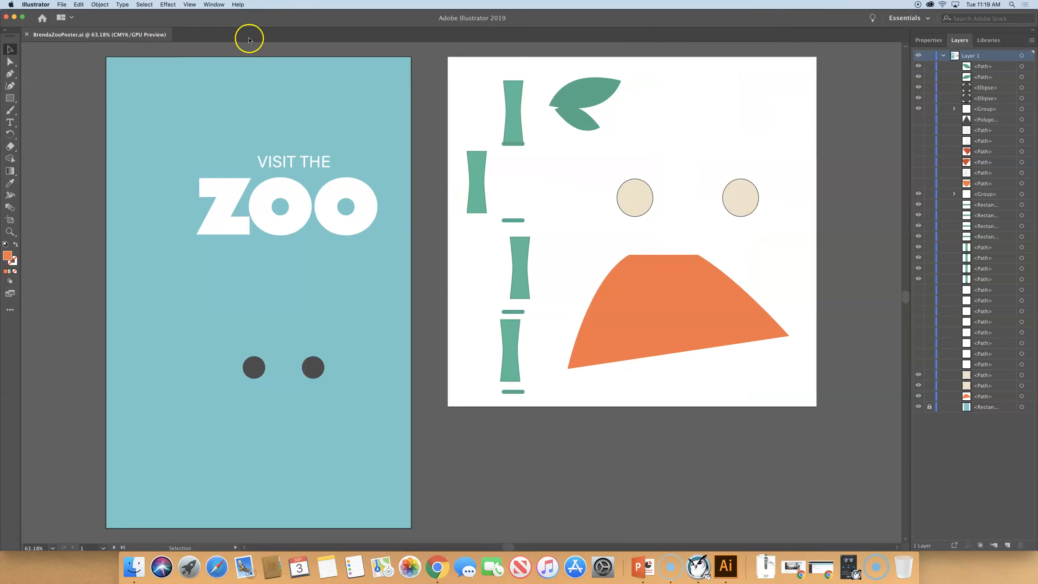
pyautogui.click(477, 171)
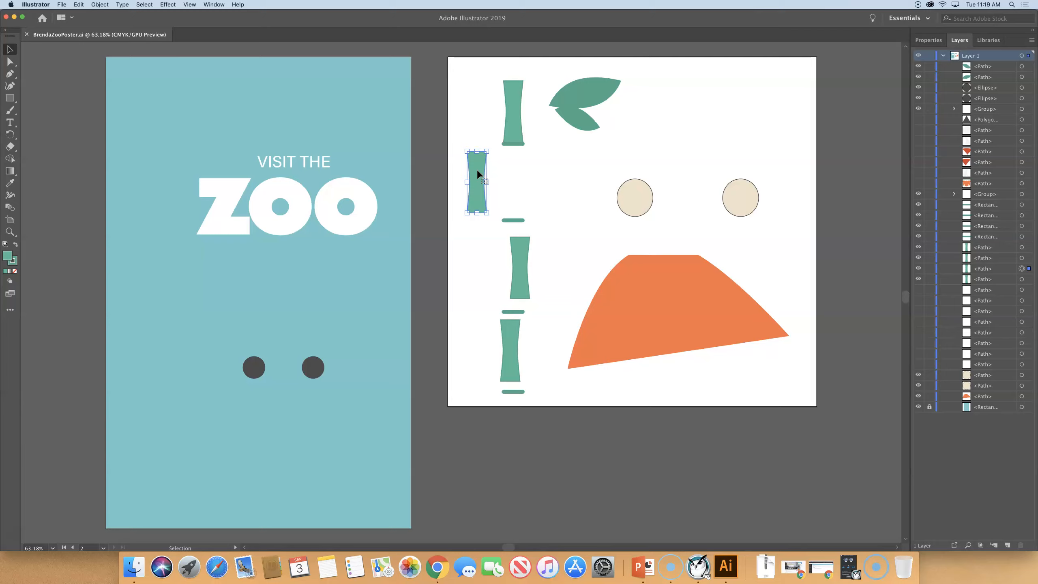
pyautogui.click(147, 4)
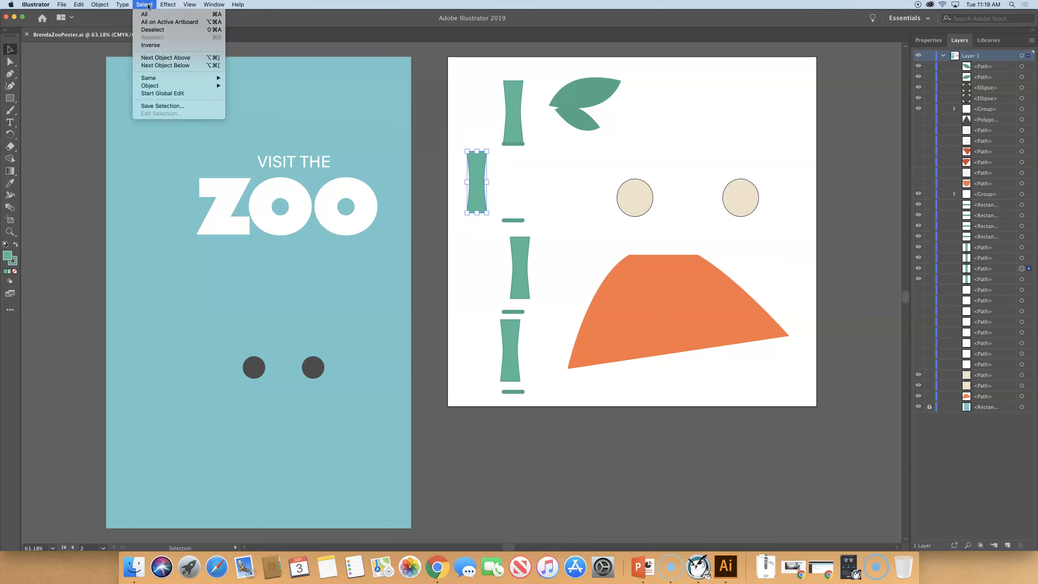
pyautogui.click(152, 78)
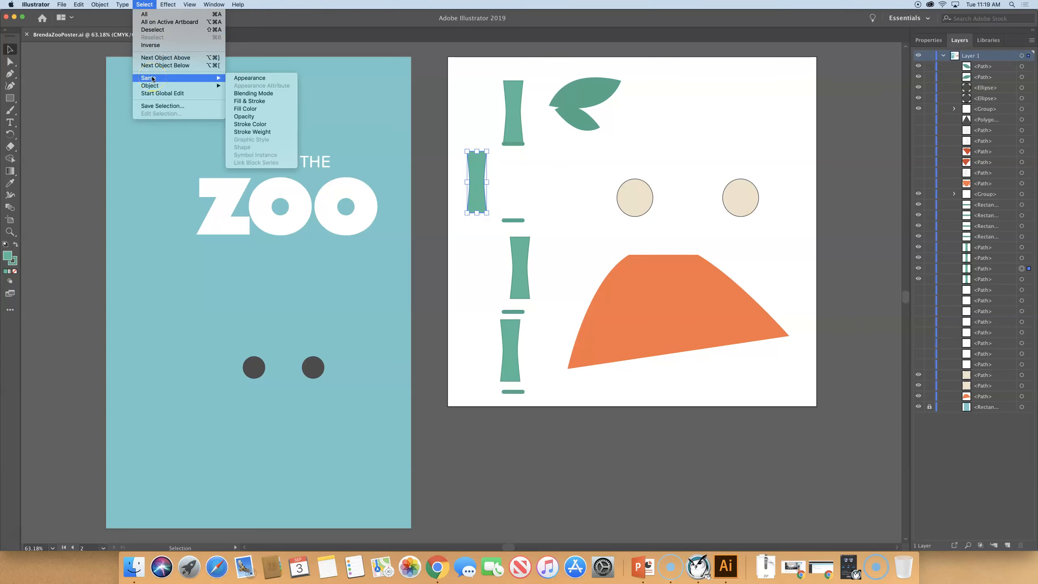
pyautogui.click(245, 126)
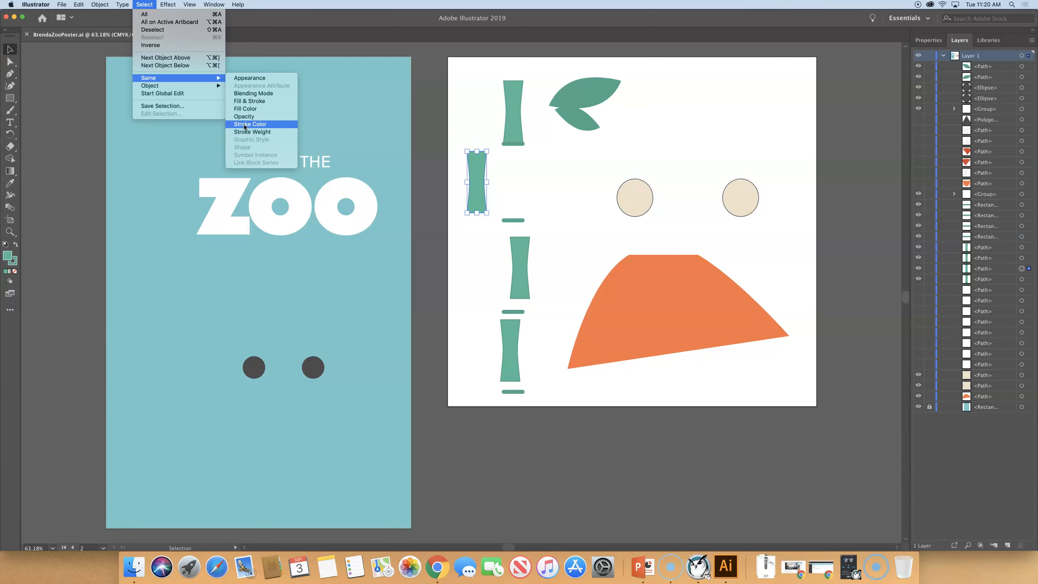
pyautogui.click(245, 126)
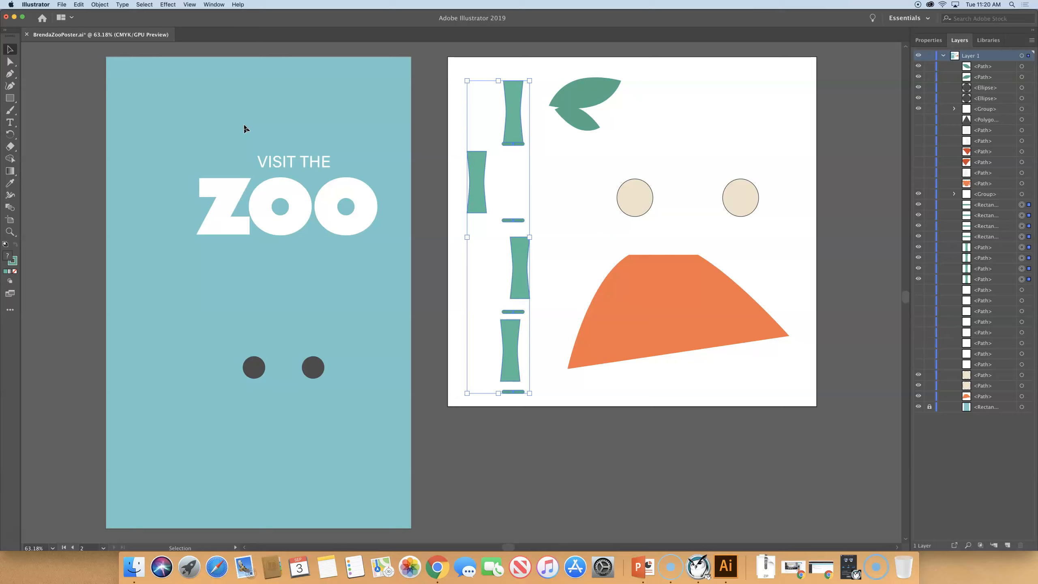
# Save the current selection under the name bamboo and deselect the artwork
pyautogui.click(140, 5)
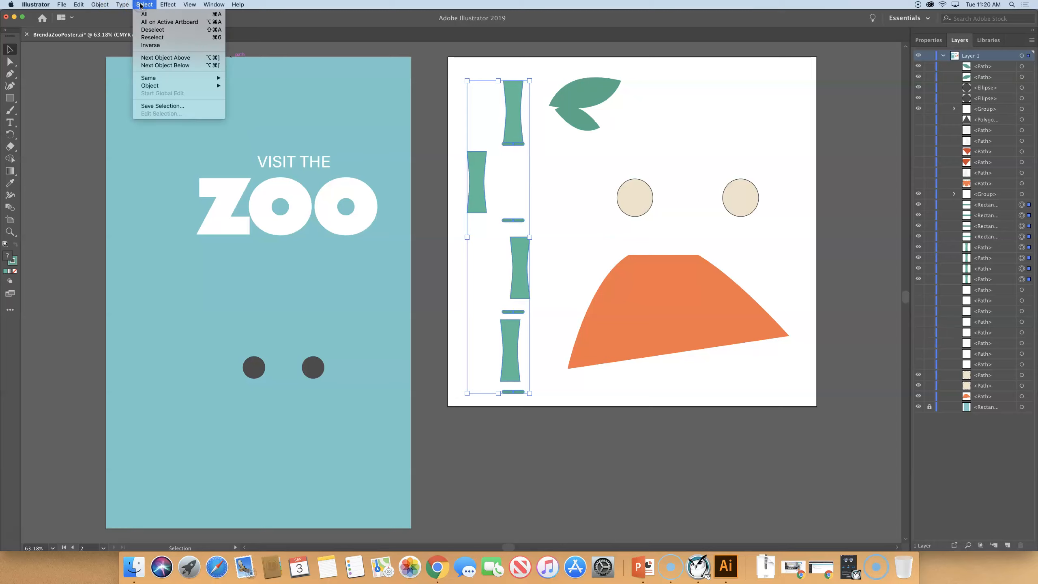
pyautogui.click(167, 106)
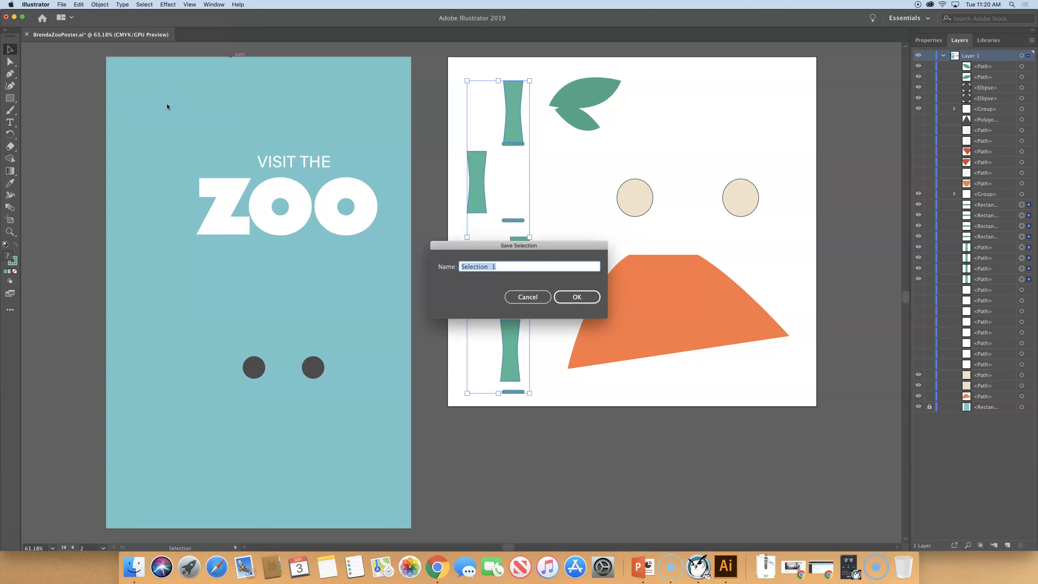
pyautogui.write('bamboo')
pyautogui.click(576, 297)
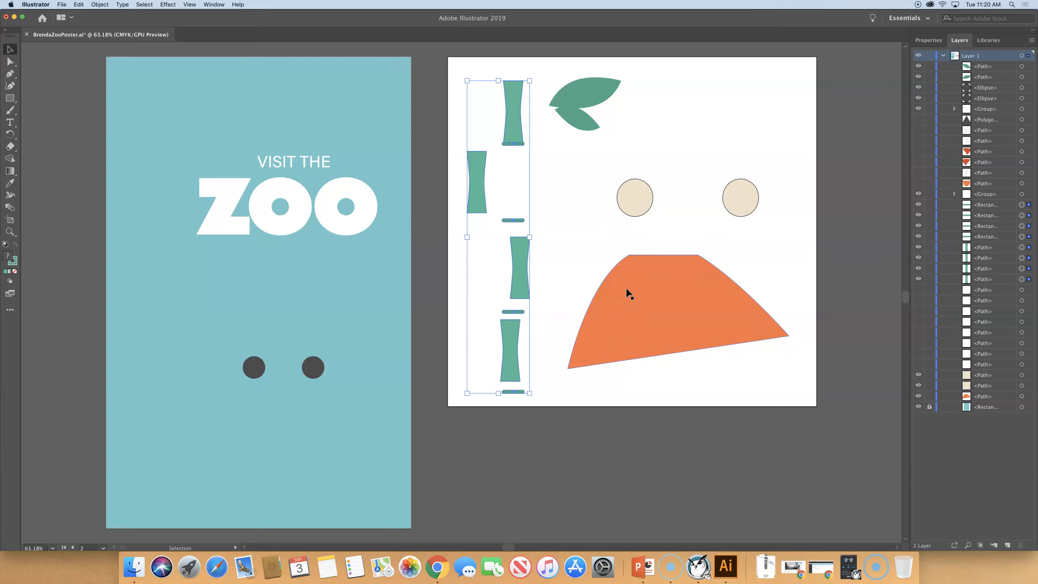
pyautogui.click(772, 89)
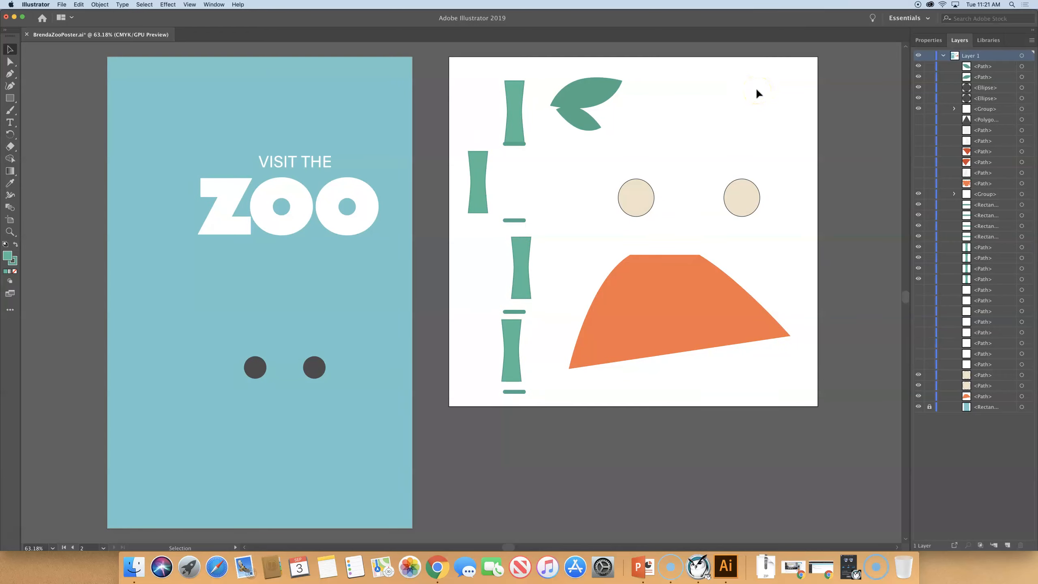
pyautogui.click(148, 5)
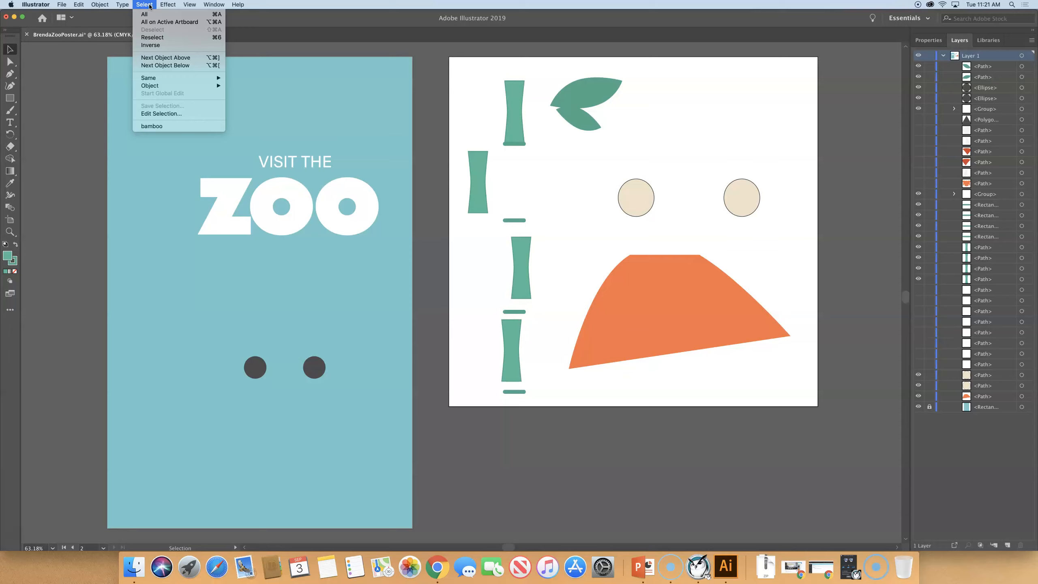
pyautogui.click(62, 182)
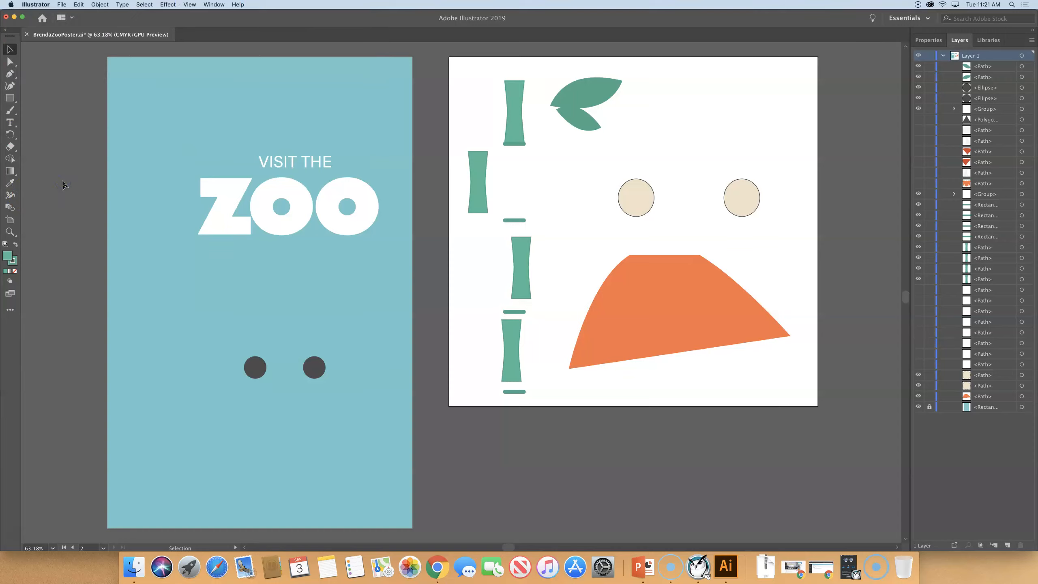
# Show all the hidden red panda artwork again and clear the selection
pyautogui.click(554, 221)
pyautogui.click(99, 4)
pyautogui.click(114, 74)
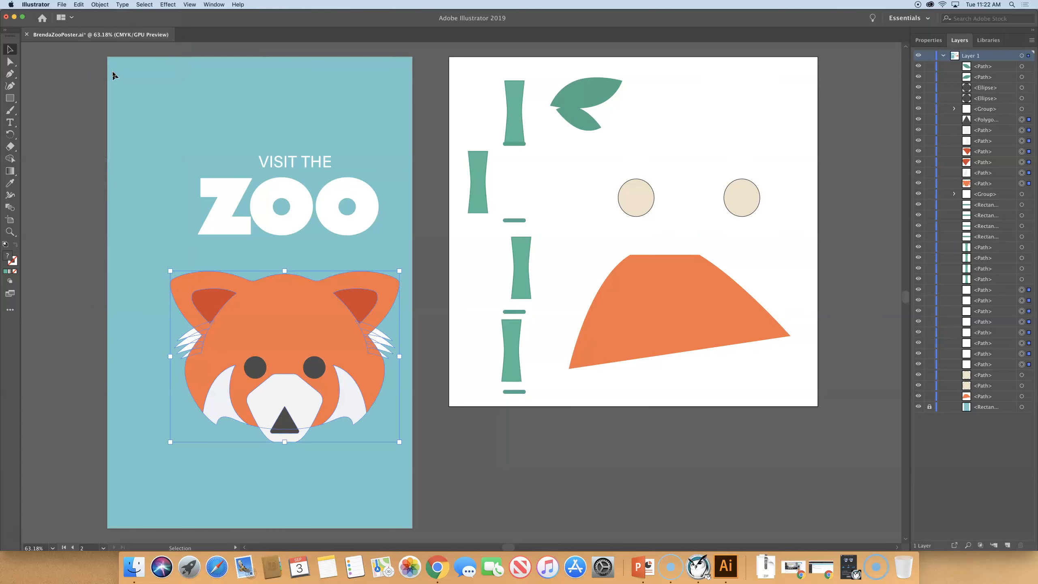
pyautogui.click(87, 134)
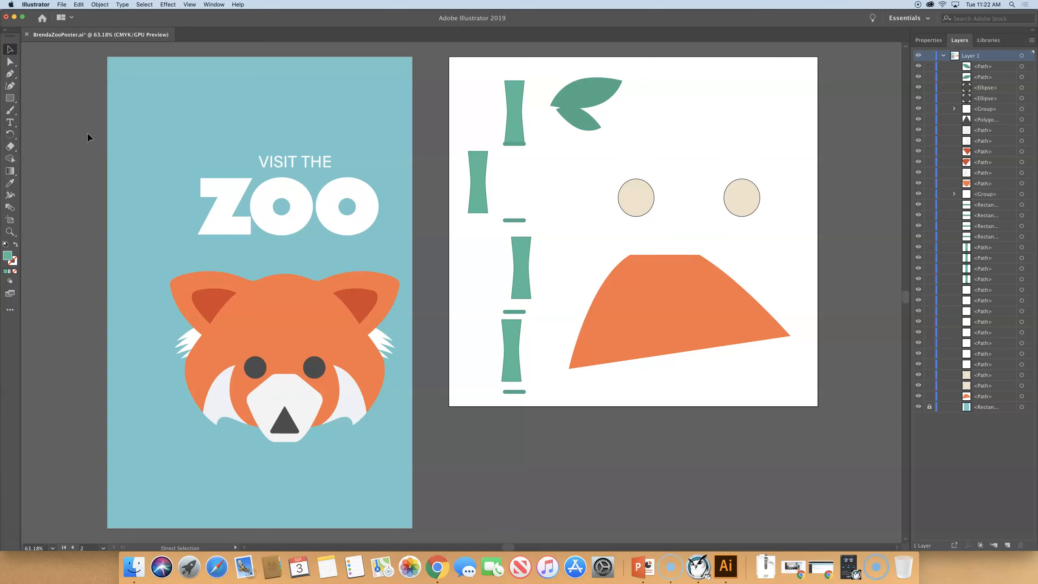
# Switch to Outline view and practise selecting the panda's left eye by its center point, clearing the selection at the end
pyautogui.press('super+y')
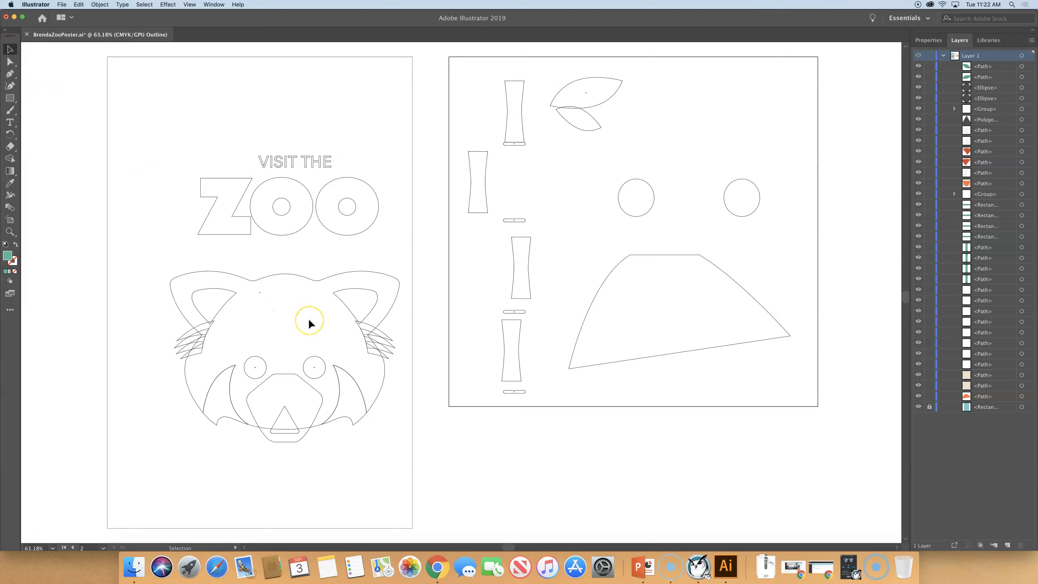
pyautogui.click(255, 363)
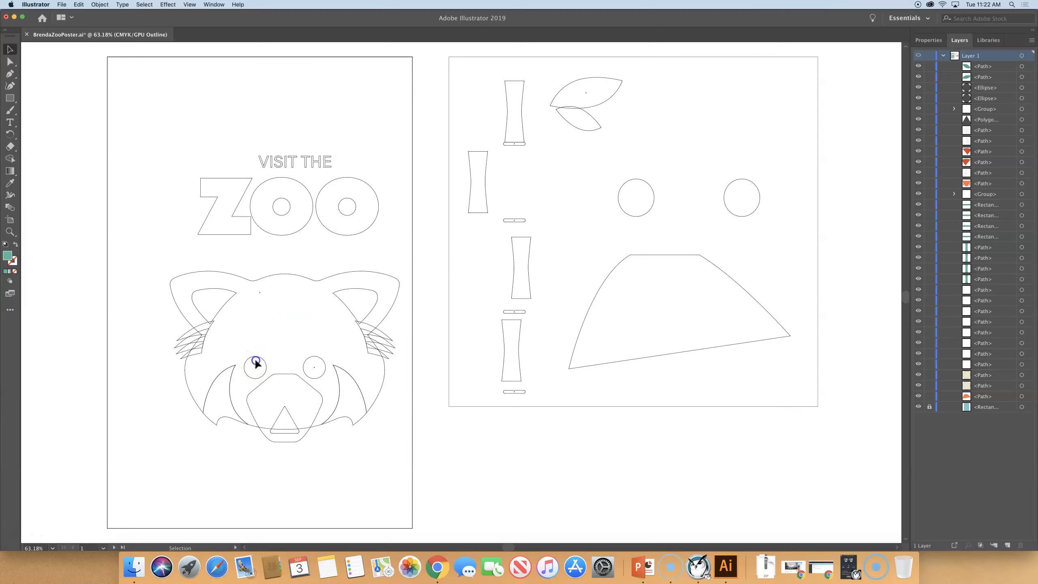
pyautogui.click(255, 361)
pyautogui.click(249, 367)
pyautogui.moveTo(250, 368); pyautogui.dragTo(255, 366)
pyautogui.moveTo(255, 368); pyautogui.dragTo(254, 357)
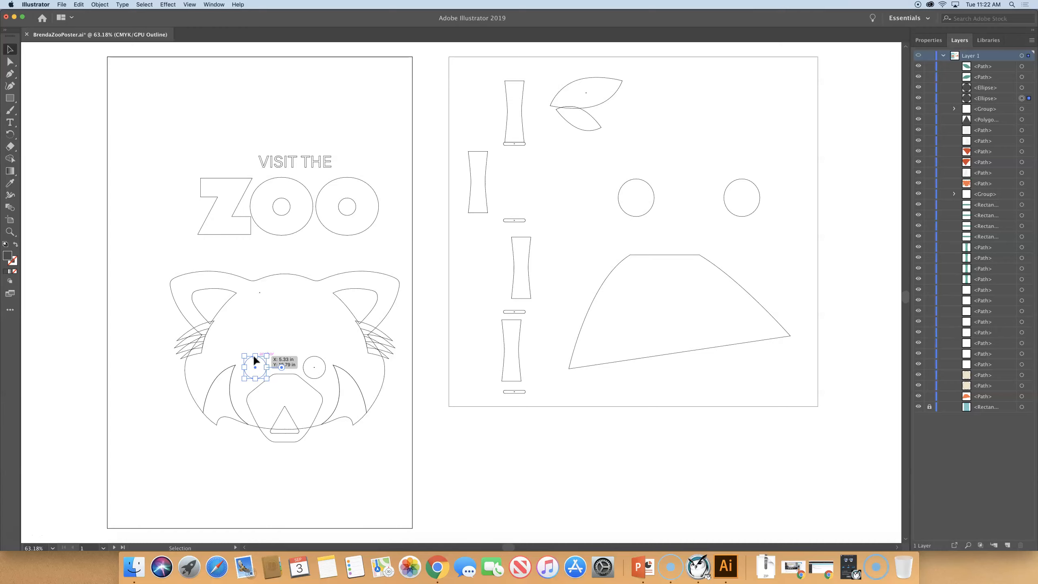
pyautogui.hscroll(-1, 254, 356)
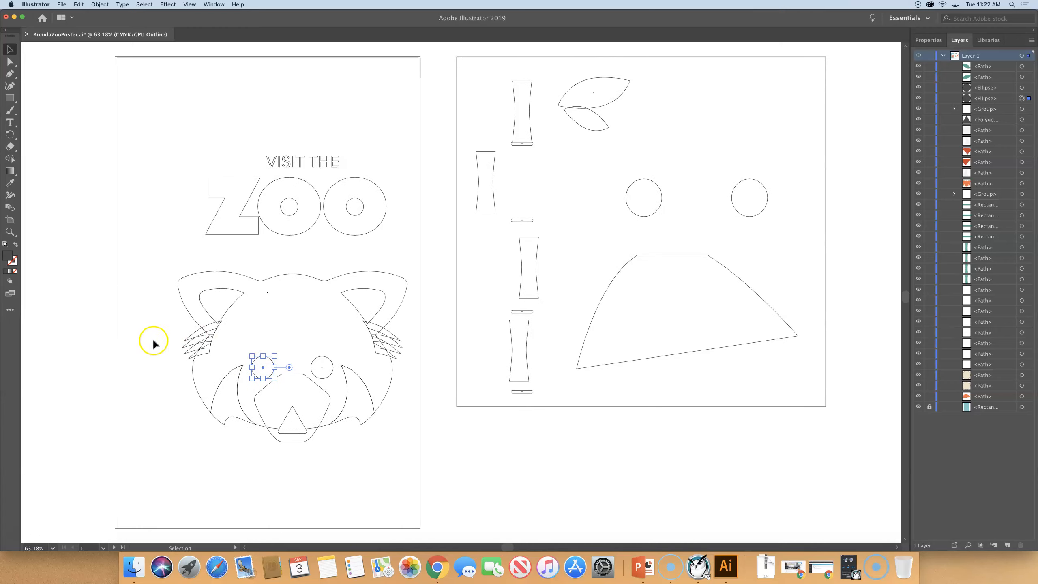
pyautogui.click(81, 307)
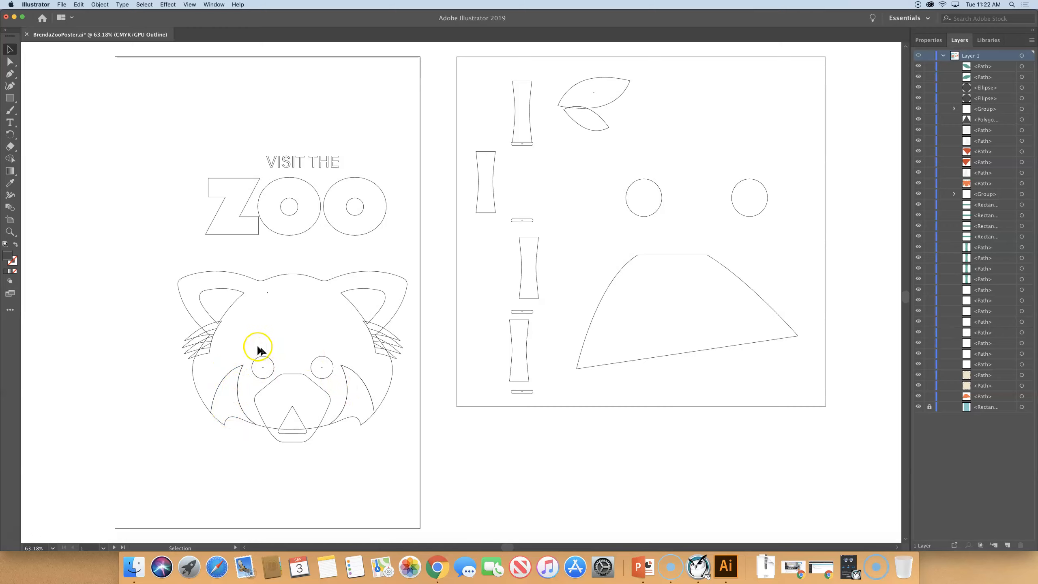
# Zoom in to 200%, select both of the panda's eye circles together and nudge them slightly up and left
pyautogui.press('a')
pyautogui.press('super+equal')
pyautogui.press('super+equal')
pyautogui.press('super+equal')
pyautogui.press('super+equal')
pyautogui.press('space')
pyautogui.moveTo(253, 344); pyautogui.dragTo(386, 297)
pyautogui.moveTo(486, 289); pyautogui.dragTo(590, 264)
pyautogui.moveTo(428, 313); pyautogui.dragTo(542, 123)
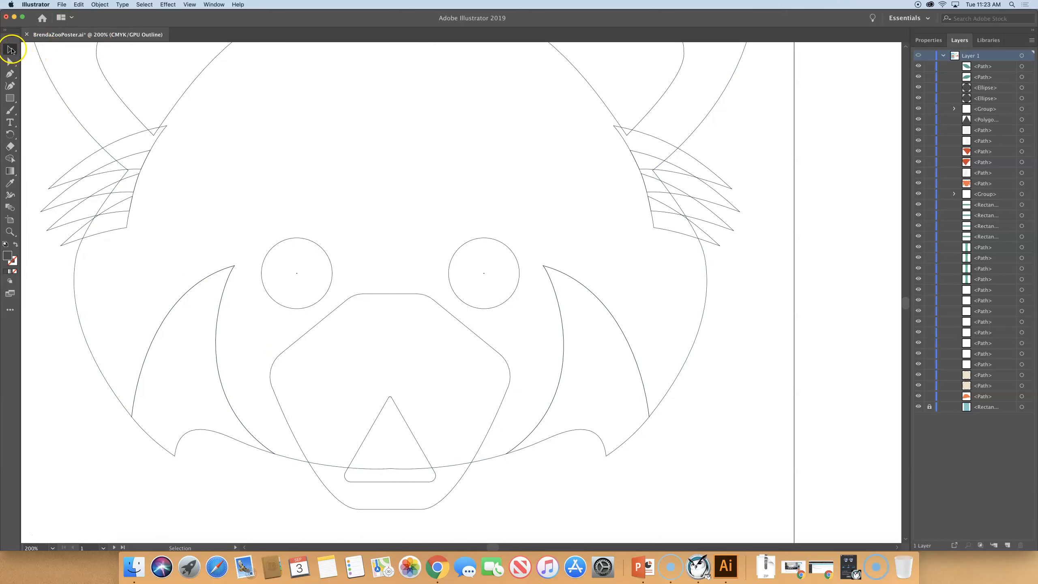
pyautogui.moveTo(273, 210); pyautogui.dragTo(510, 269)
pyautogui.moveTo(511, 269); pyautogui.dragTo(511, 269)
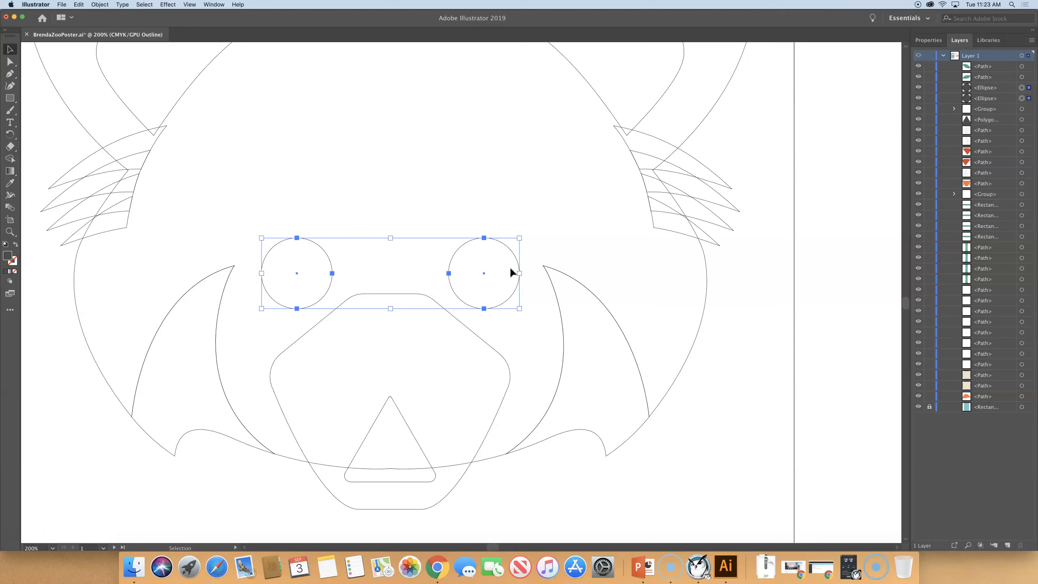
pyautogui.press('Up')
pyautogui.press('Up')
pyautogui.press('Up')
pyautogui.press('Up')
pyautogui.press('Up')
pyautogui.press('Up')
pyautogui.press('Up')
pyautogui.press('Up')
pyautogui.press('Up')
pyautogui.press('Up')
pyautogui.press('Up')
pyautogui.press('Up')
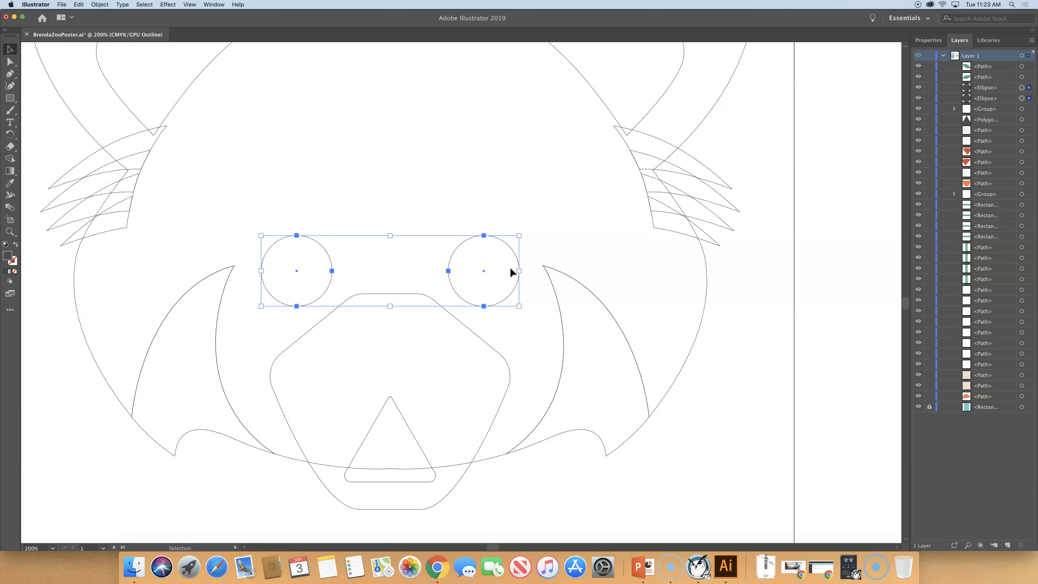
pyautogui.press('Left')
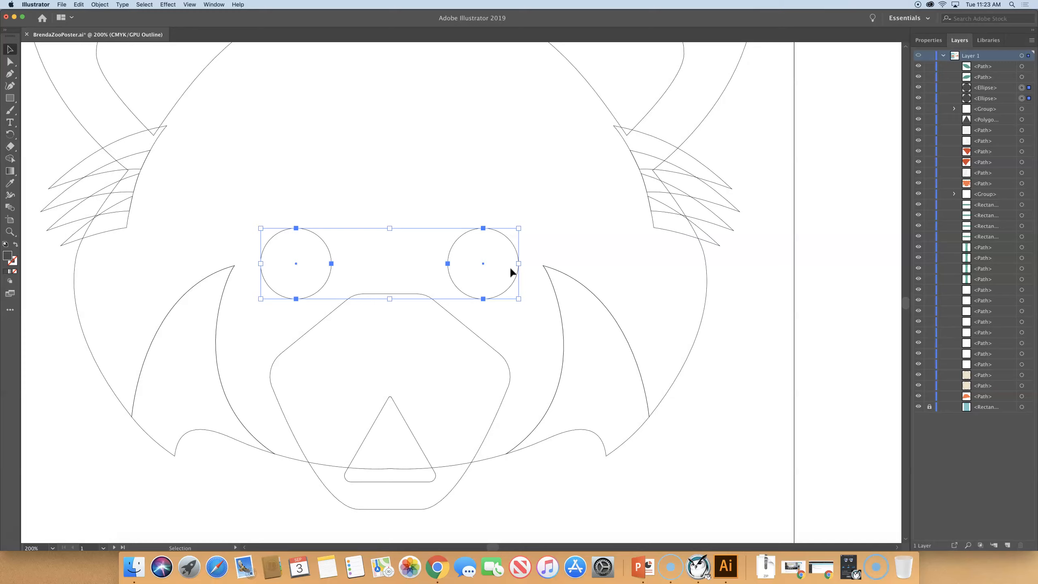
pyautogui.click(474, 261)
# Return from Outline to Preview view and deselect the panda's eyes
pyautogui.press('super+y')
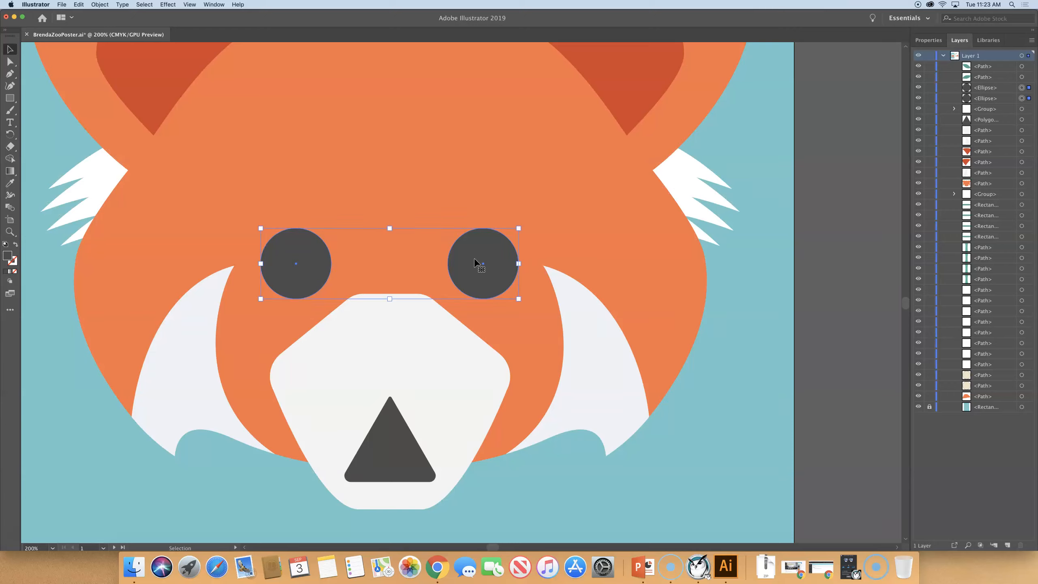
pyautogui.click(807, 310)
pyautogui.click(744, 102)
# Recall the saved bamboo selection
pyautogui.click(144, 5)
pyautogui.click(152, 127)
pyautogui.keyDown('shift'); pyautogui.click(156, 130); pyautogui.keyUp('shift')
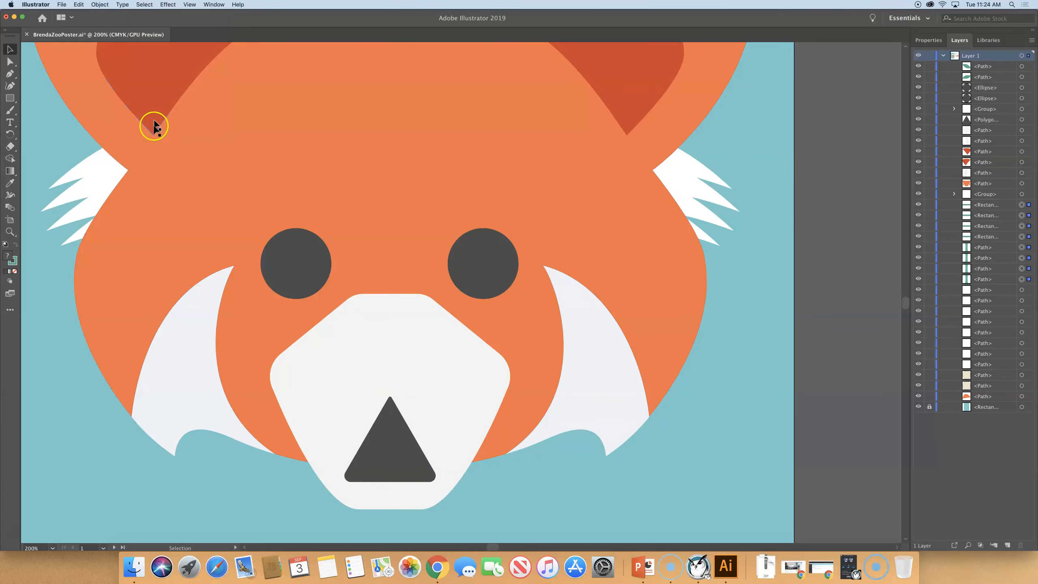
pyautogui.click(145, 5)
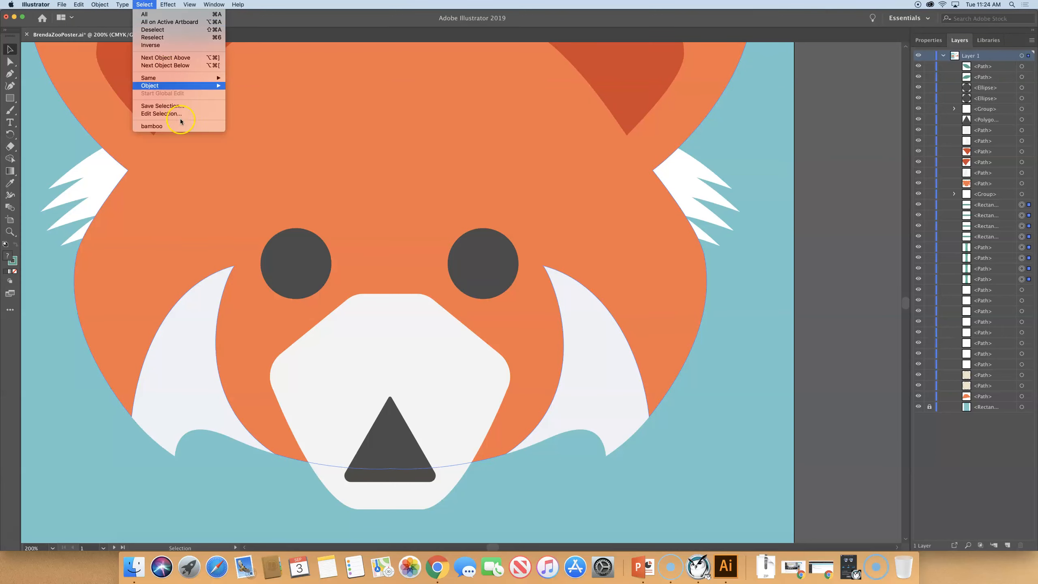
# Recall the saved bamboo selection, fit artboard 2 in the window and display the selection's properties
pyautogui.click(180, 127)
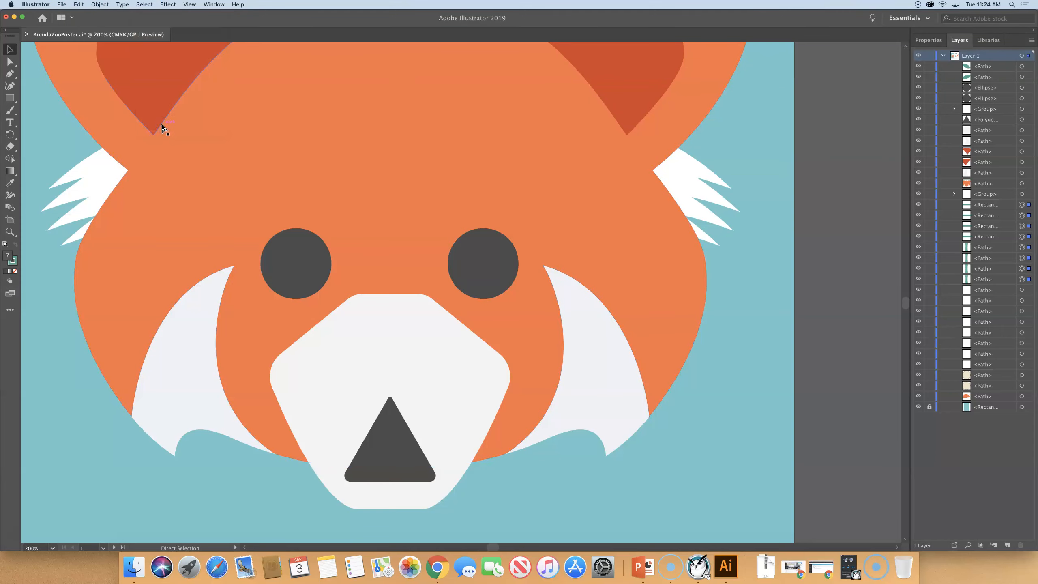
pyautogui.press('super+minus')
pyautogui.press('super+minus')
pyautogui.press('super+minus')
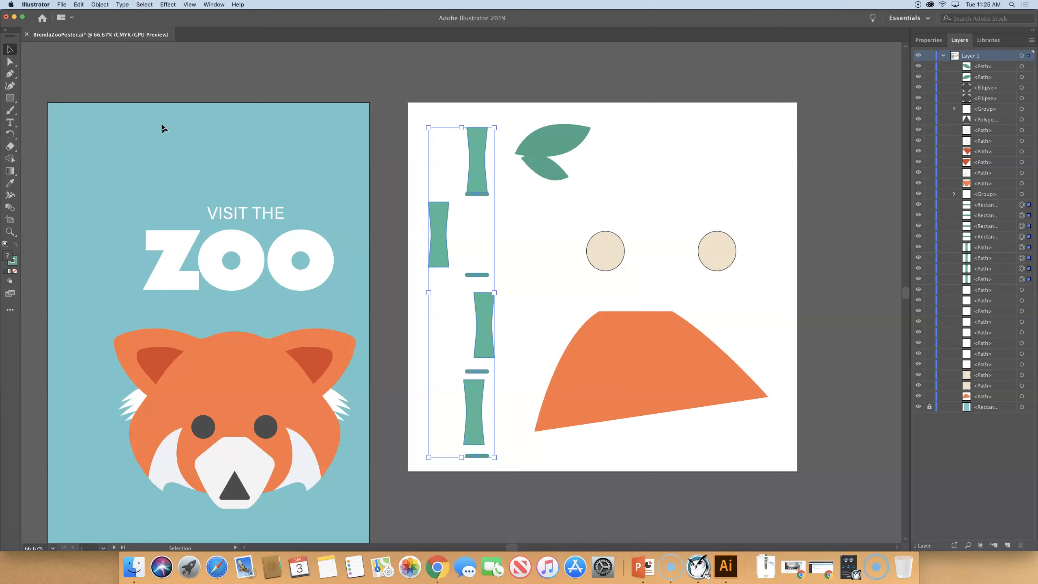
pyautogui.click(160, 128)
pyautogui.click(103, 547)
pyautogui.click(114, 538)
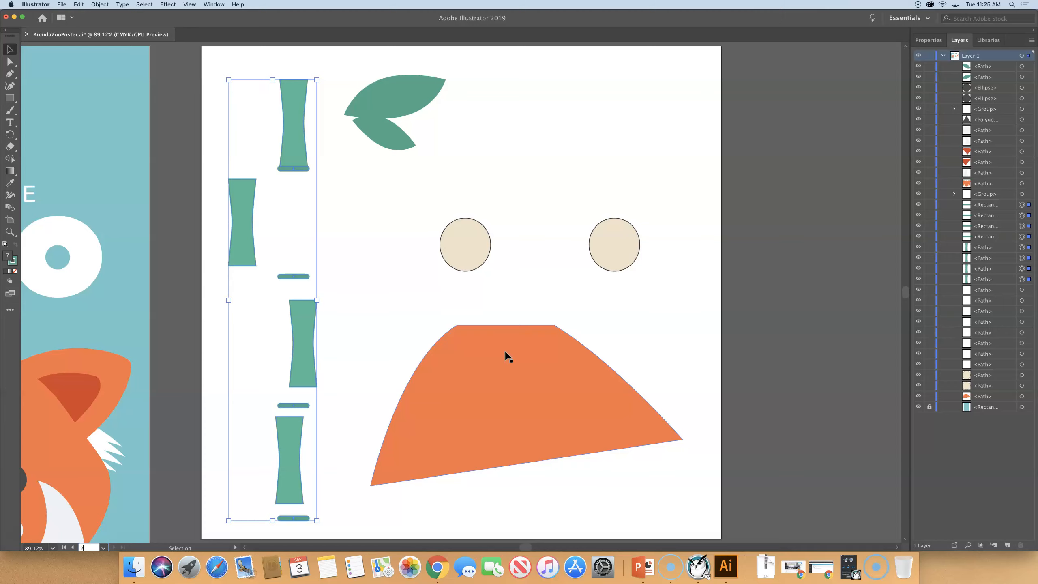
pyautogui.click(928, 40)
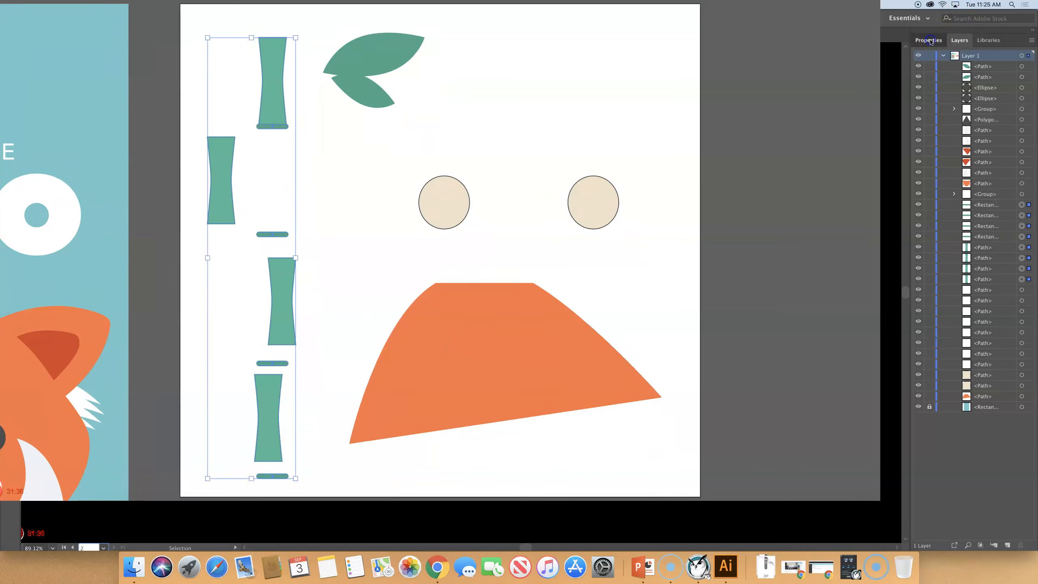
pyautogui.click(1002, 73)
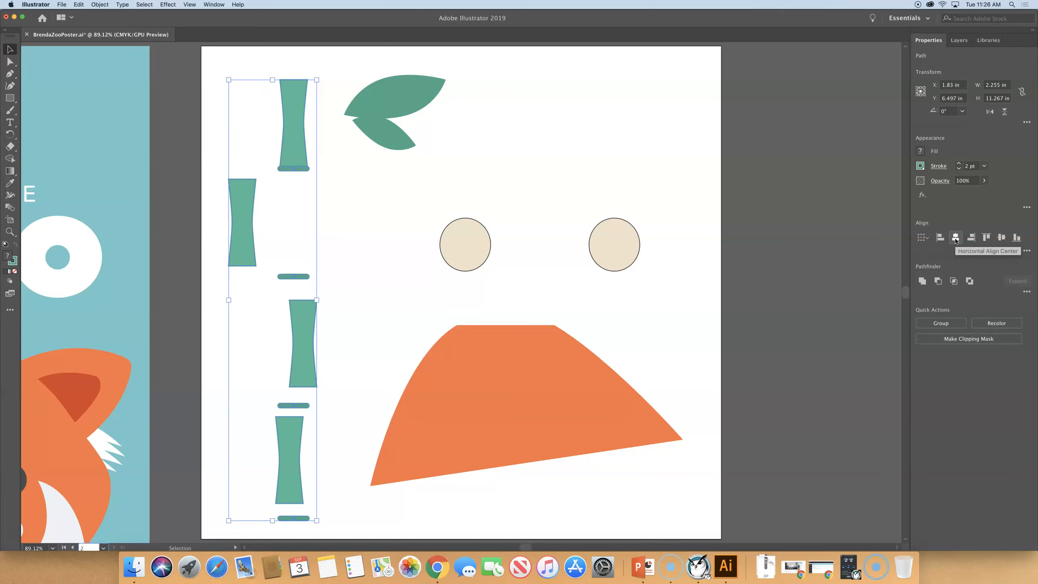
# Align the selected bamboo pieces on their horizontal centers, and undo the alignment
pyautogui.click(955, 238)
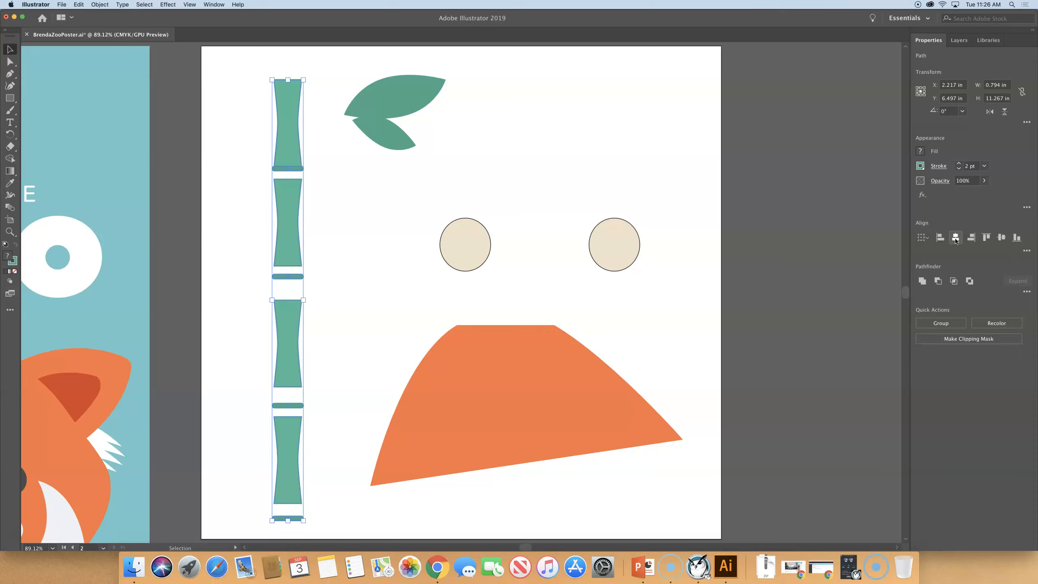
pyautogui.press('super+z')
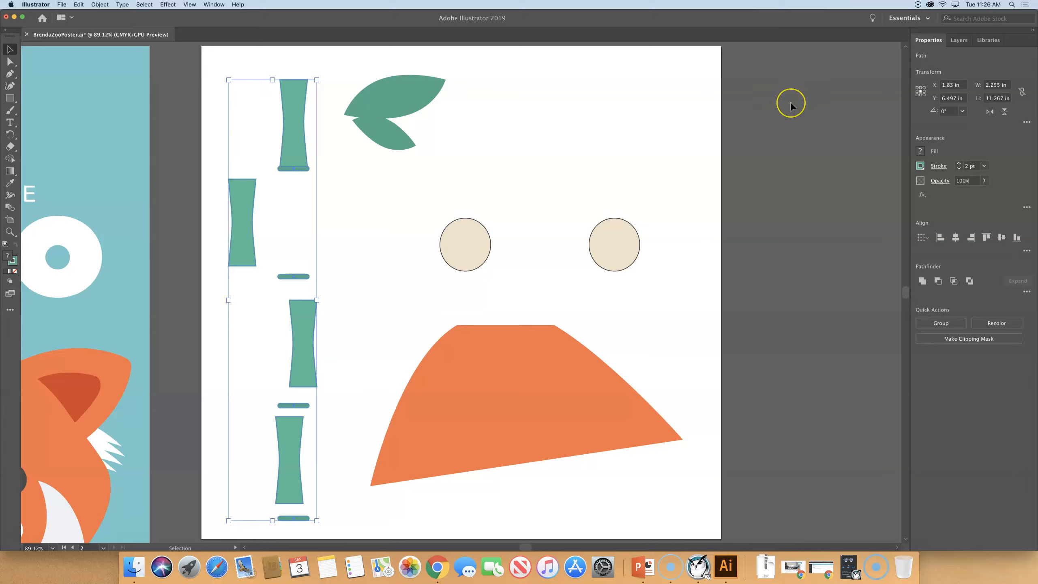
# Align the bamboo pieces on the horizontal center of the leftmost segment as key object, and release the key object
pyautogui.click(539, 214)
pyautogui.click(239, 222)
pyautogui.click(954, 242)
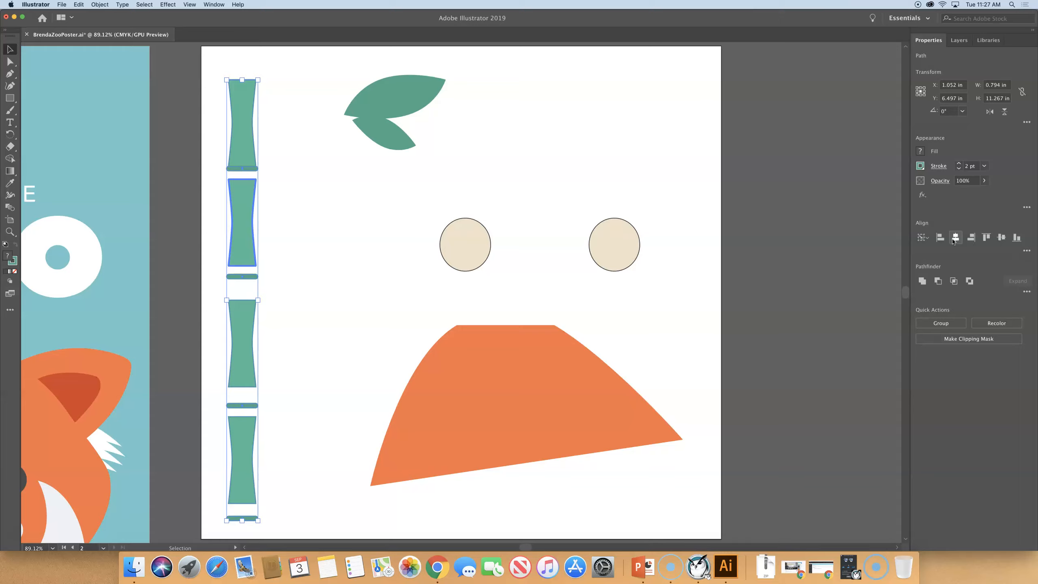
pyautogui.click(237, 186)
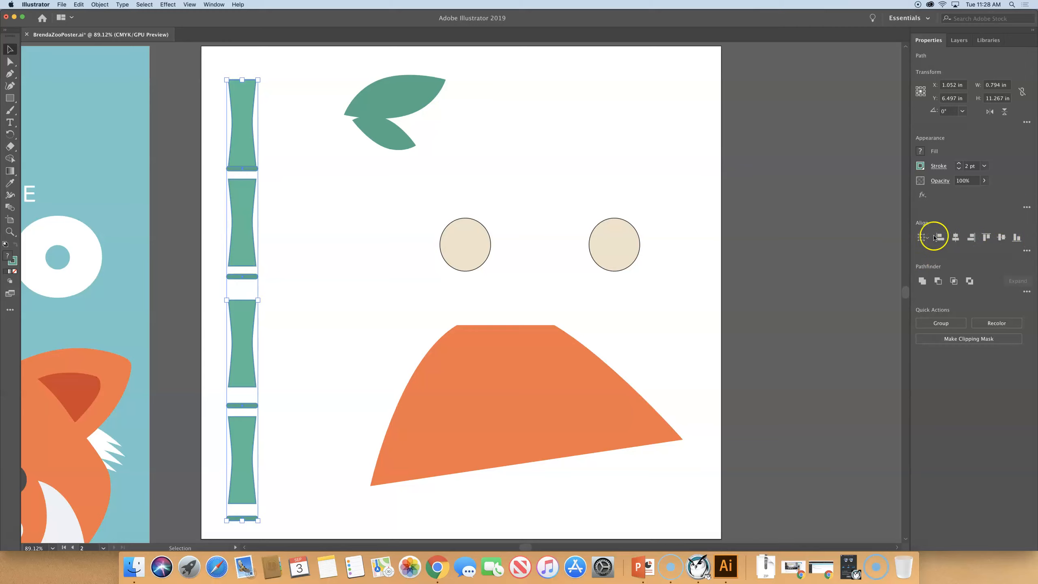
# Distribute the bamboo pieces by their vertical centers, and undo the distribution
pyautogui.click(1026, 251)
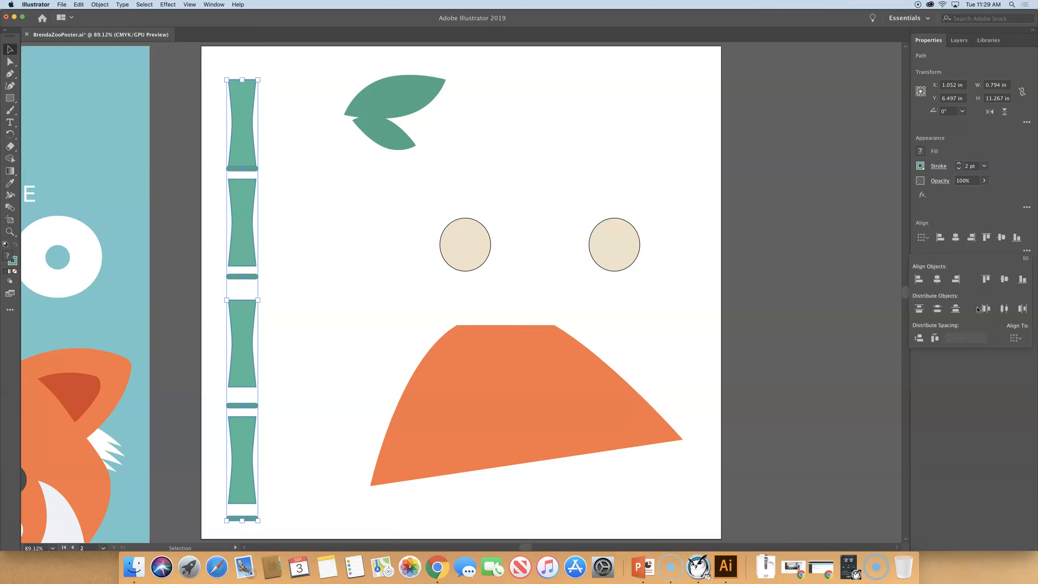
pyautogui.click(937, 310)
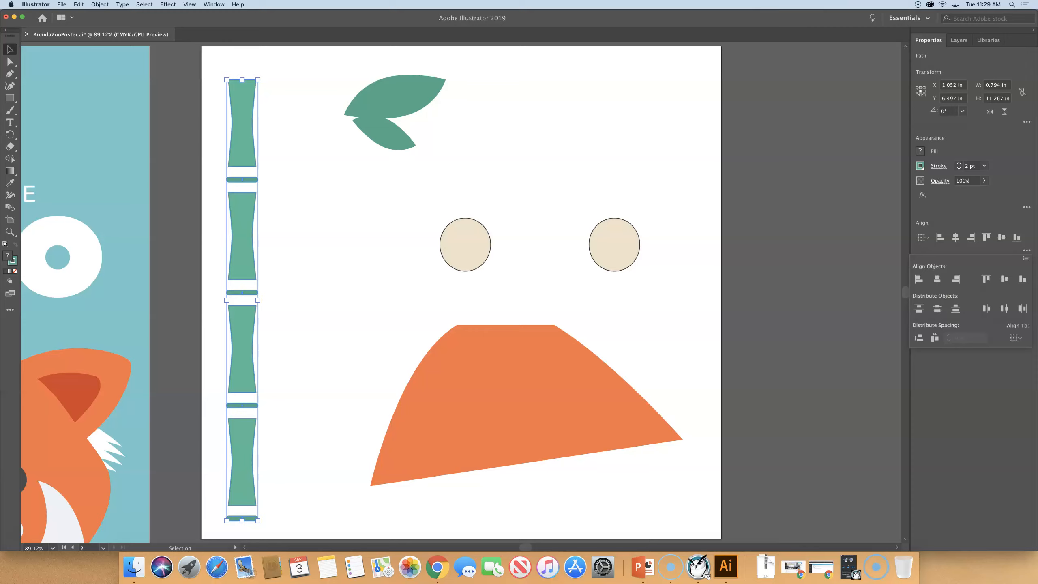
pyautogui.click(76, 5)
pyautogui.click(75, 4)
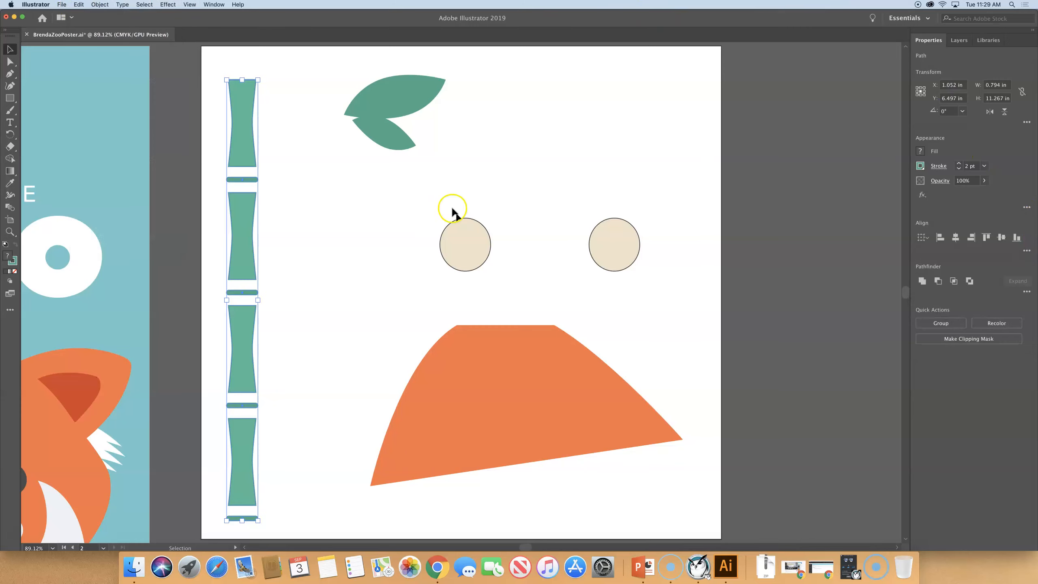
pyautogui.click(368, 213)
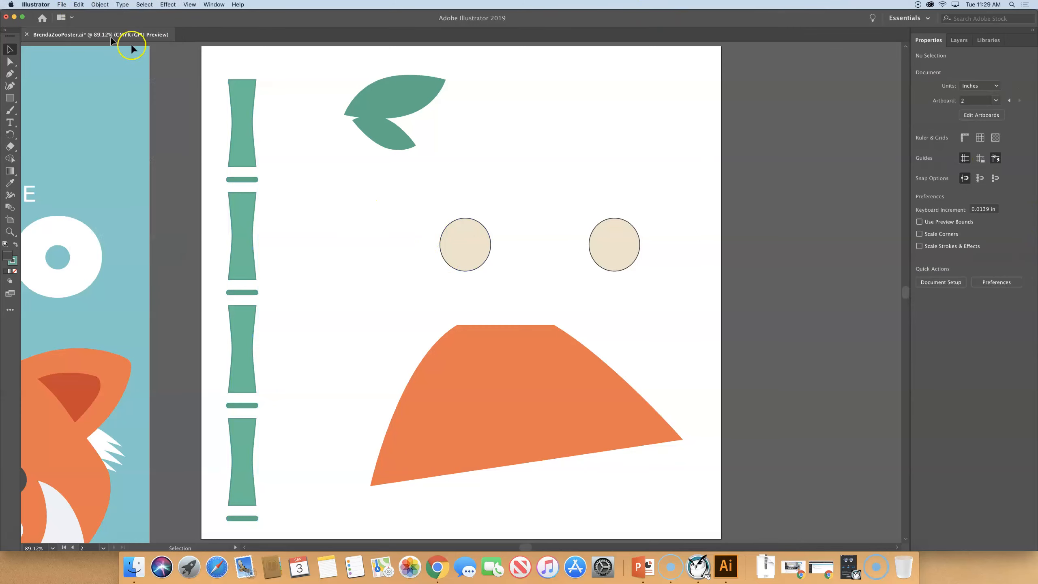
pyautogui.click(79, 5)
pyautogui.click(84, 17)
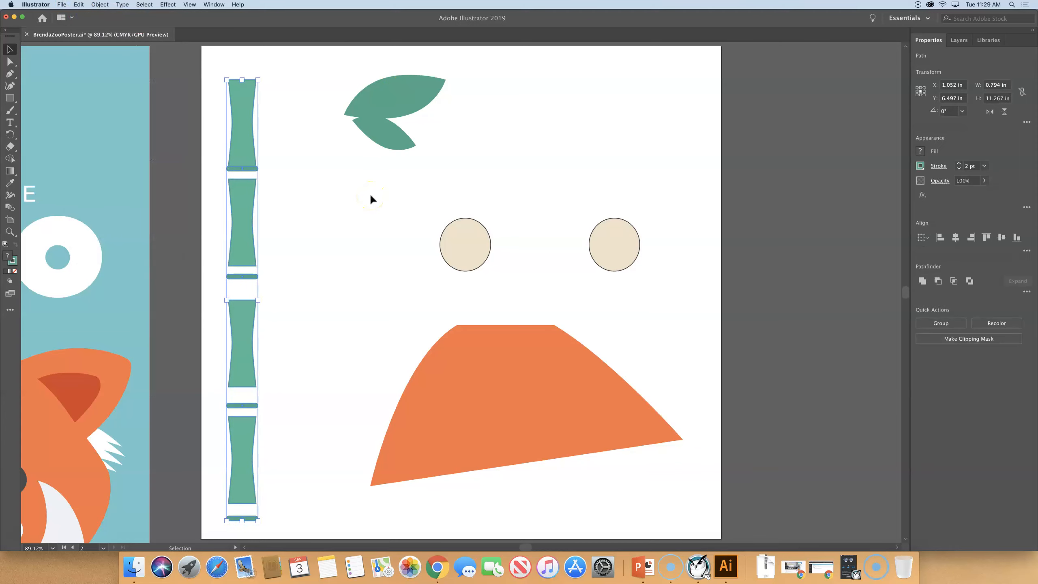
# Distribute the bamboo pieces vertically with 0 in spacing, using the uppermost segment as key object, deselect them and save the file
pyautogui.hscroll(-3, 369, 199)
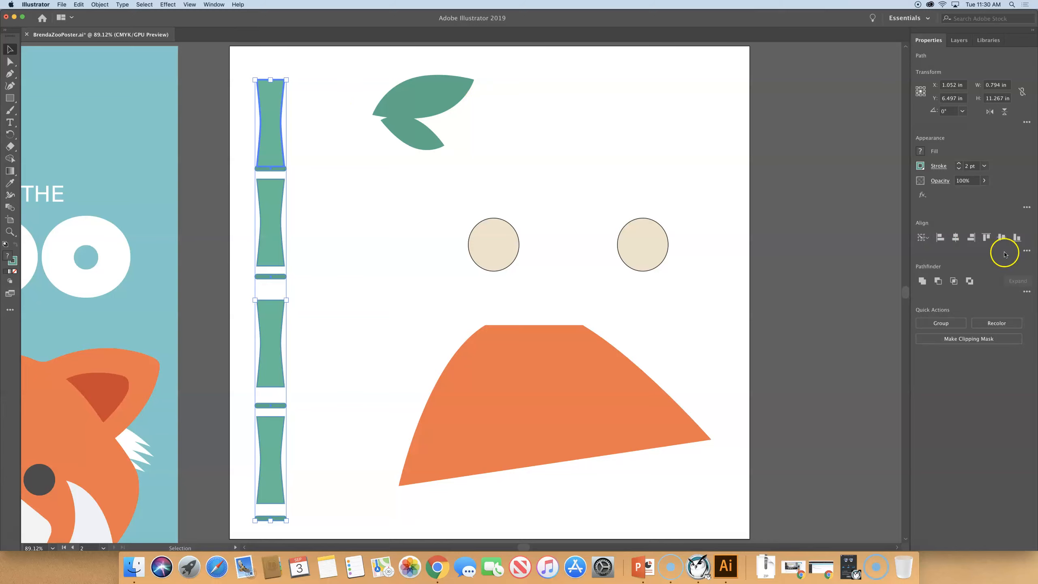
pyautogui.click(1026, 251)
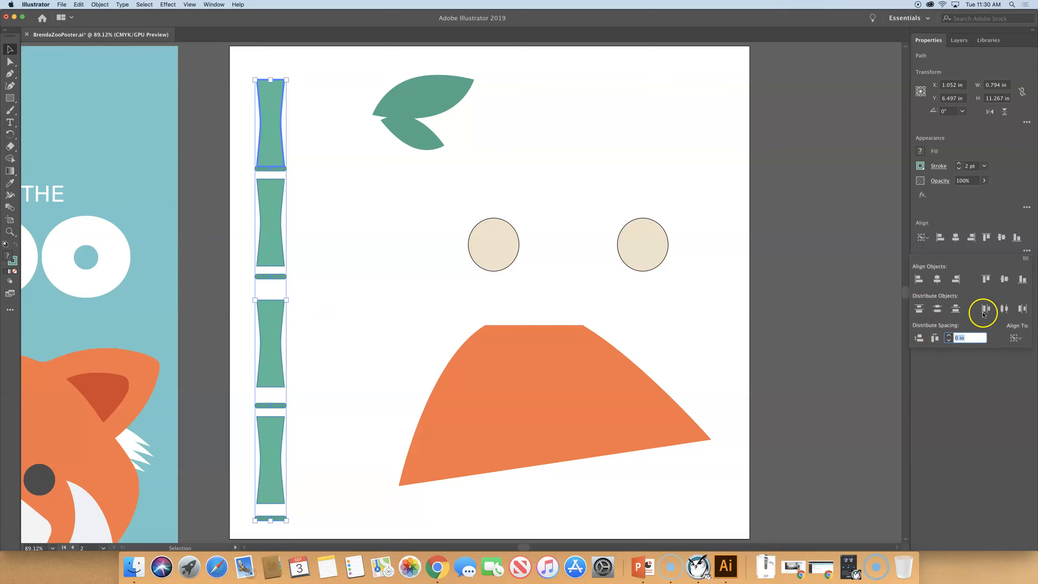
pyautogui.click(918, 339)
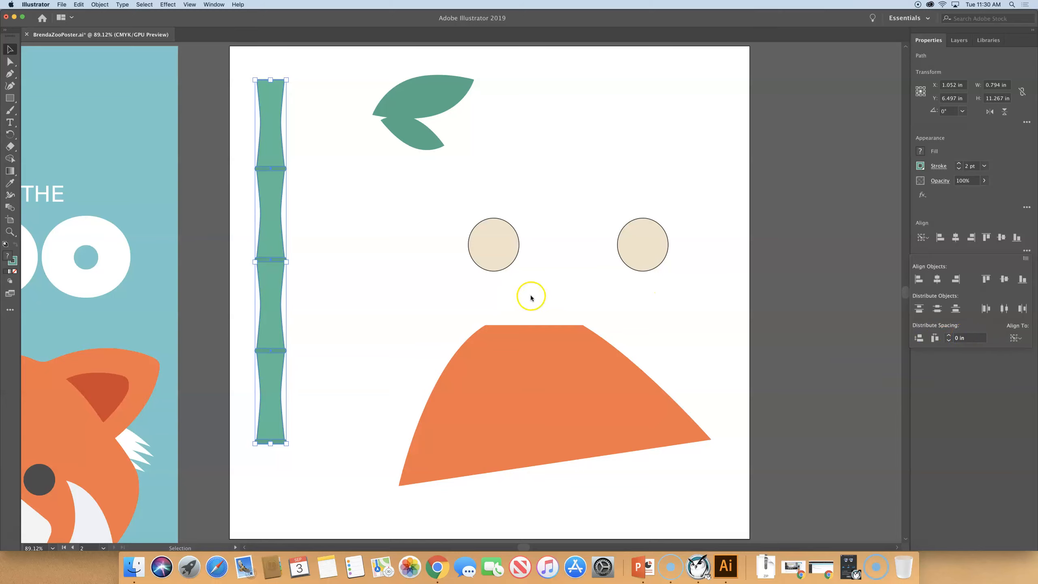
pyautogui.click(491, 188)
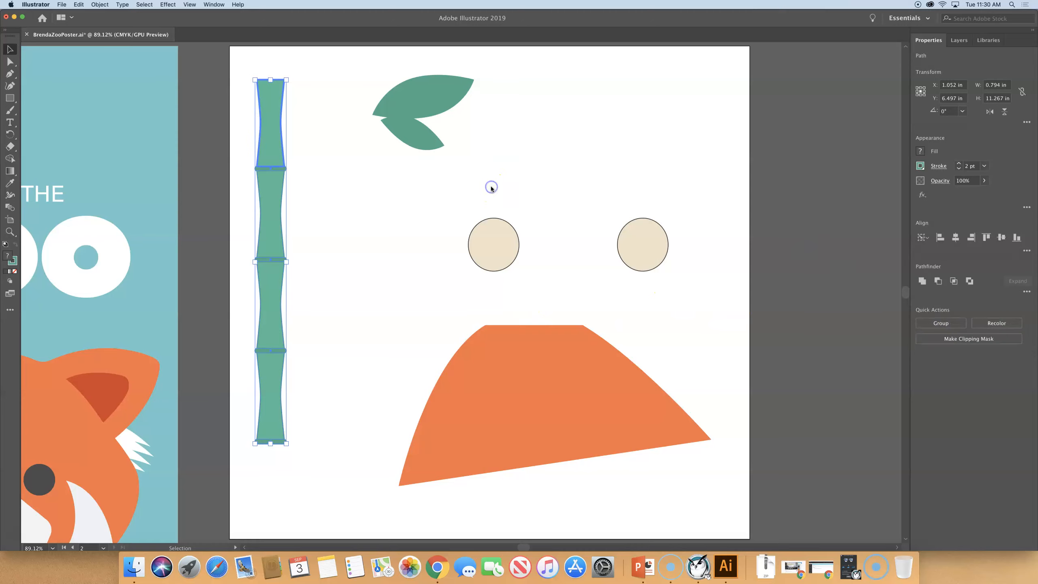
pyautogui.click(575, 134)
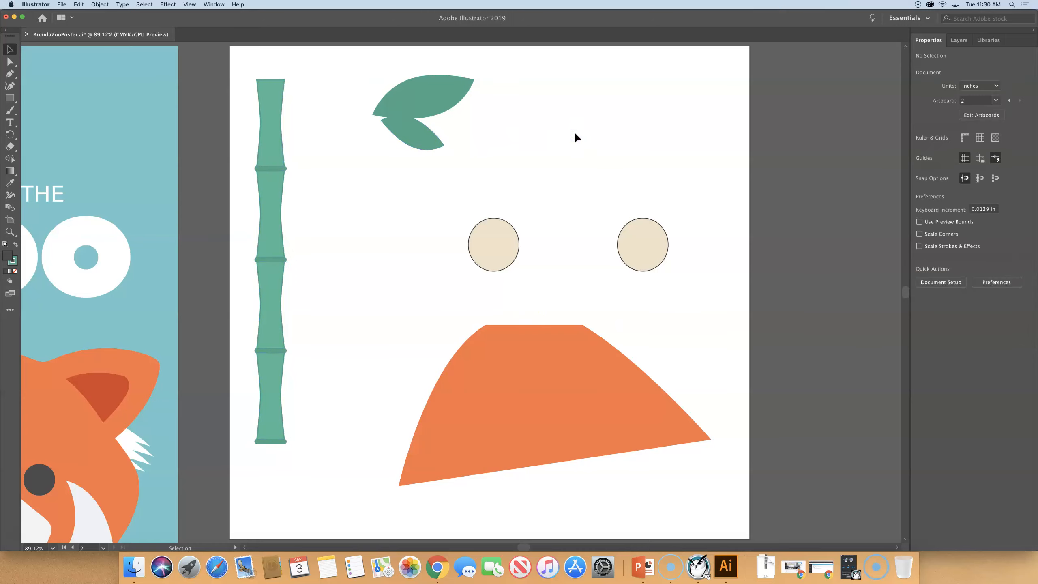
pyautogui.click(57, 8)
pyautogui.click(68, 65)
# Level the orange shape's lower-right anchor point with its lower-left one using Vertical Align Top, and deselect the shape
pyautogui.click(4, 61)
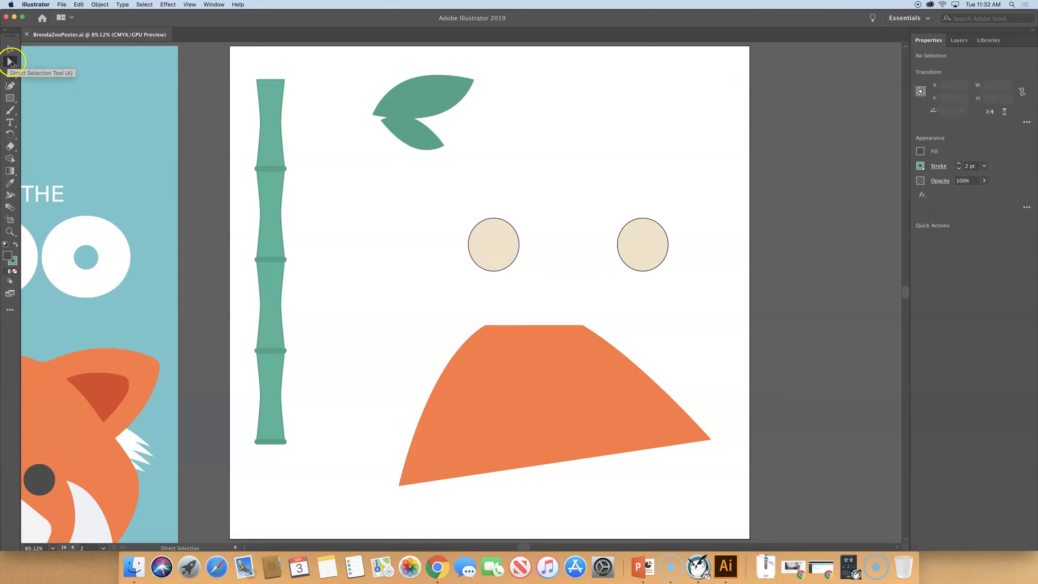
pyautogui.click(535, 385)
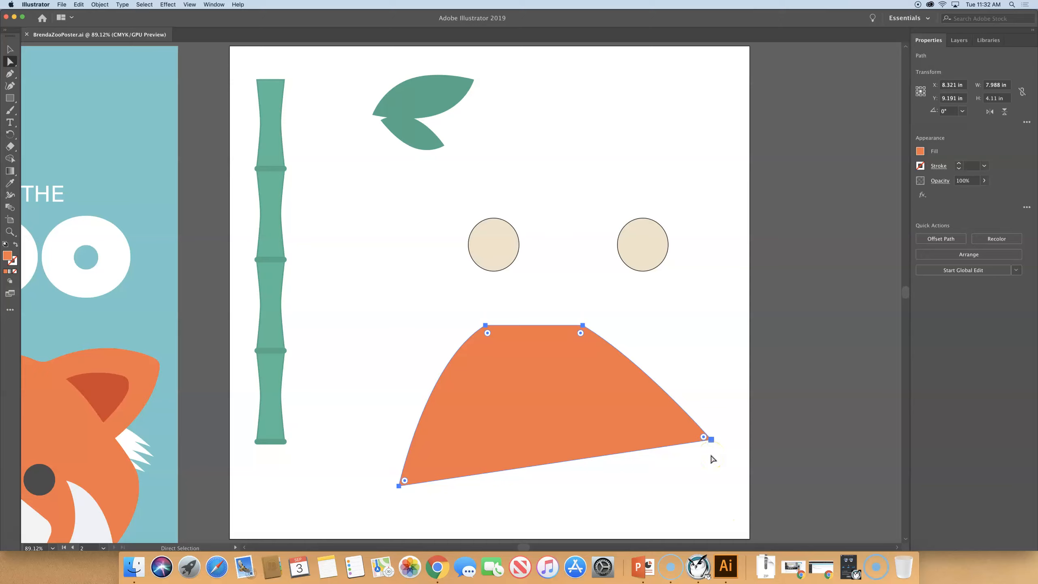
pyautogui.click(711, 439)
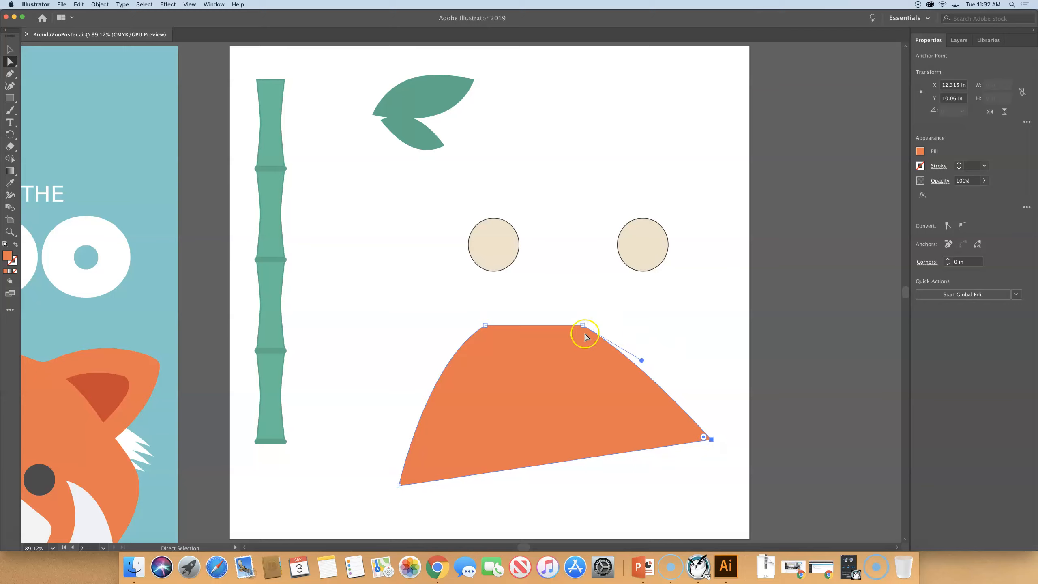
pyautogui.moveTo(709, 443); pyautogui.dragTo(711, 444)
pyautogui.keyDown('shift'); pyautogui.click(399, 487); pyautogui.keyUp('shift')
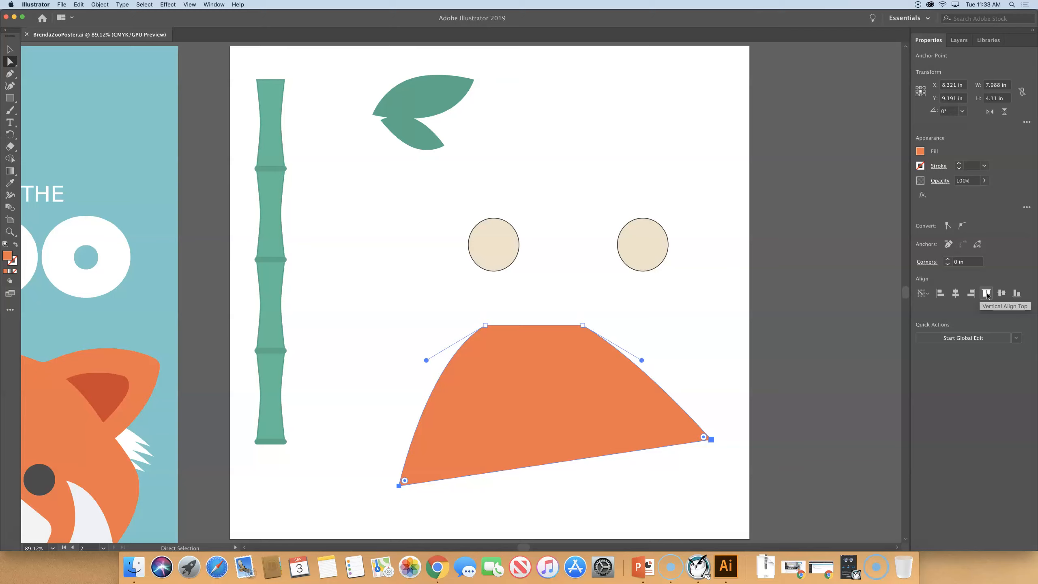
pyautogui.click(987, 295)
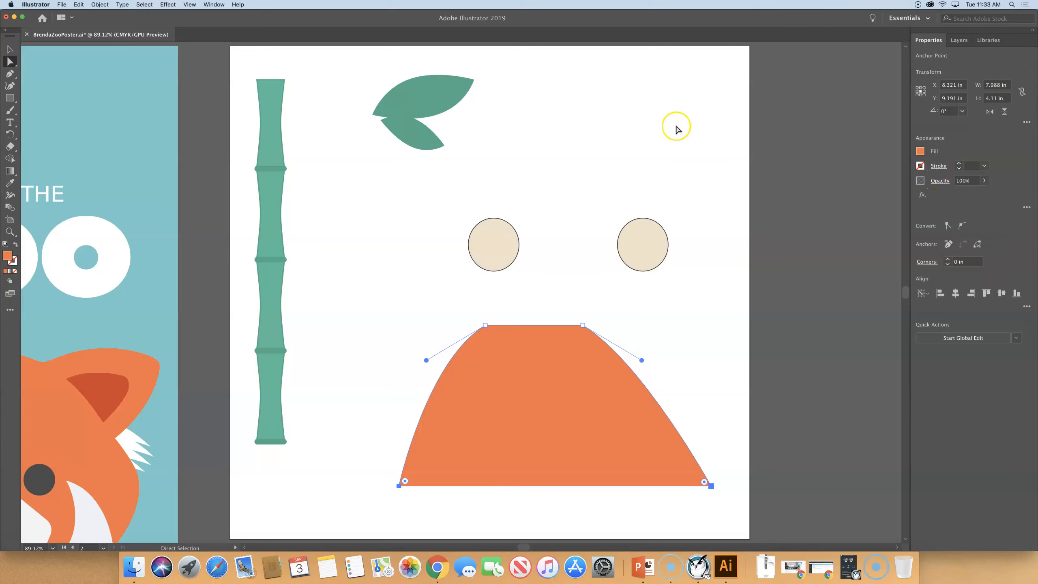
pyautogui.click(646, 124)
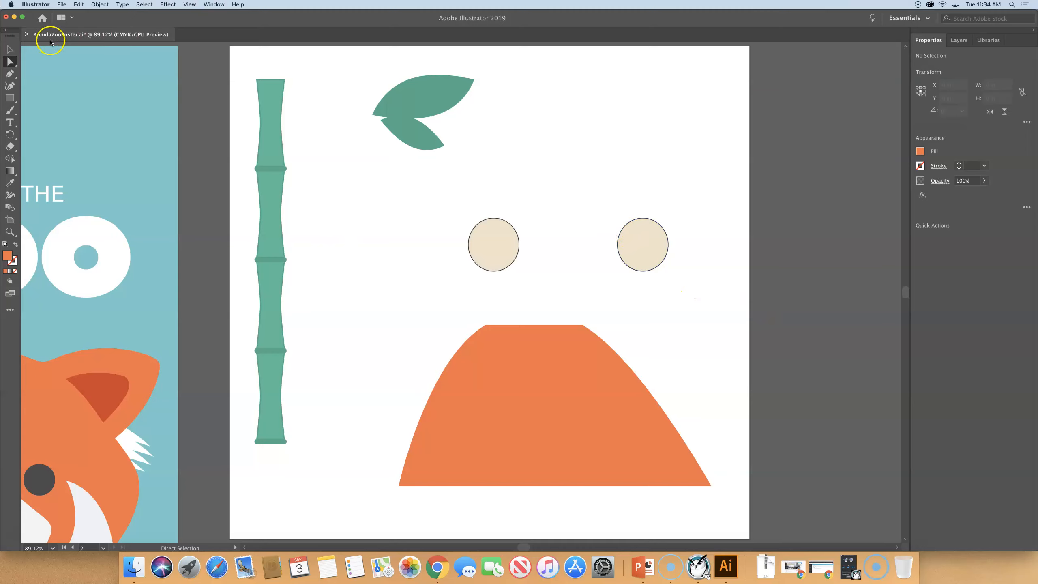
# Cut the whole orange shape from artboard 2 and paste it onto artboard 1
pyautogui.click(10, 49)
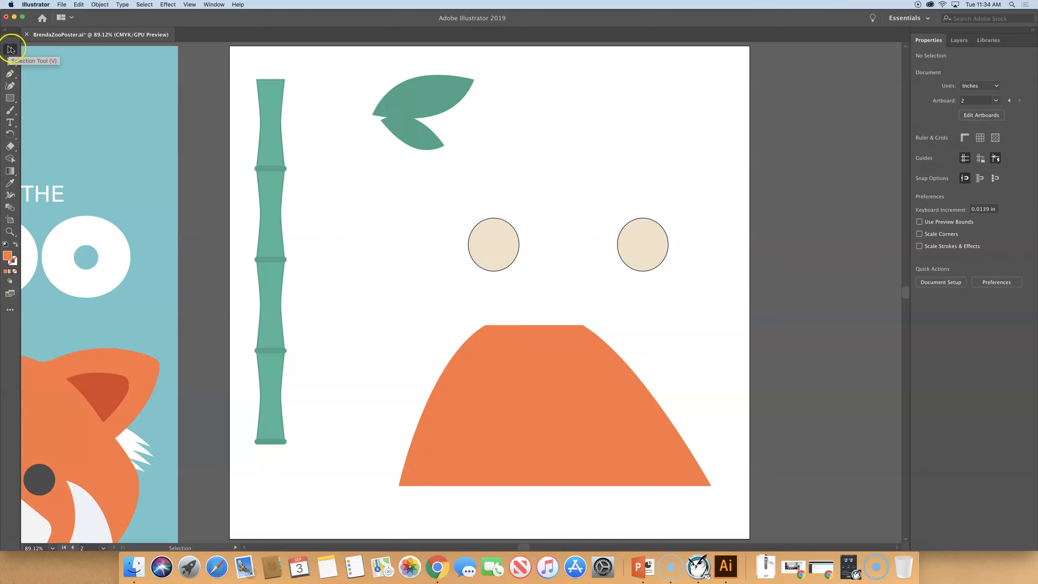
pyautogui.click(519, 374)
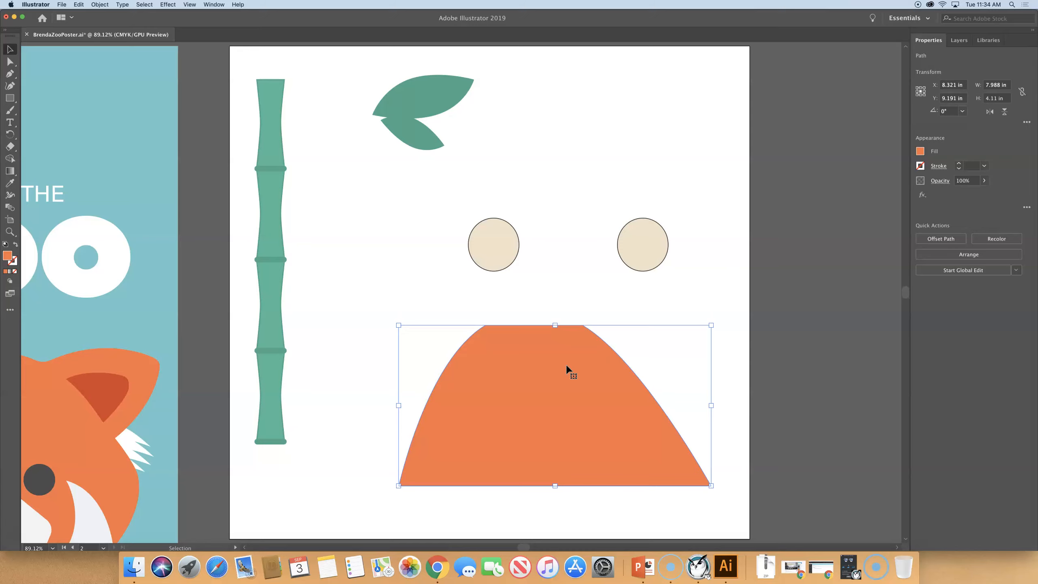
pyautogui.click(79, 4)
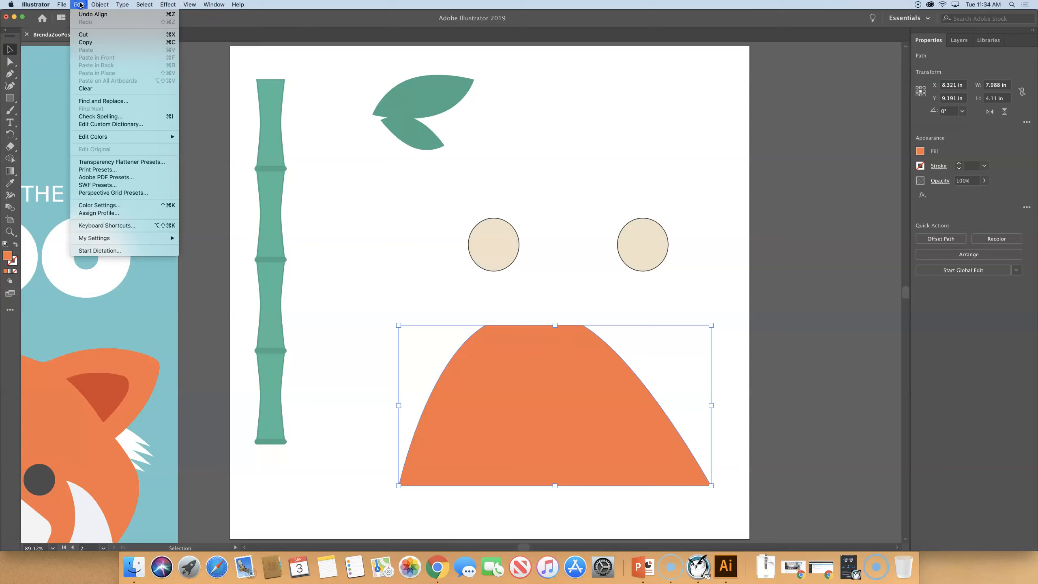
pyautogui.click(87, 36)
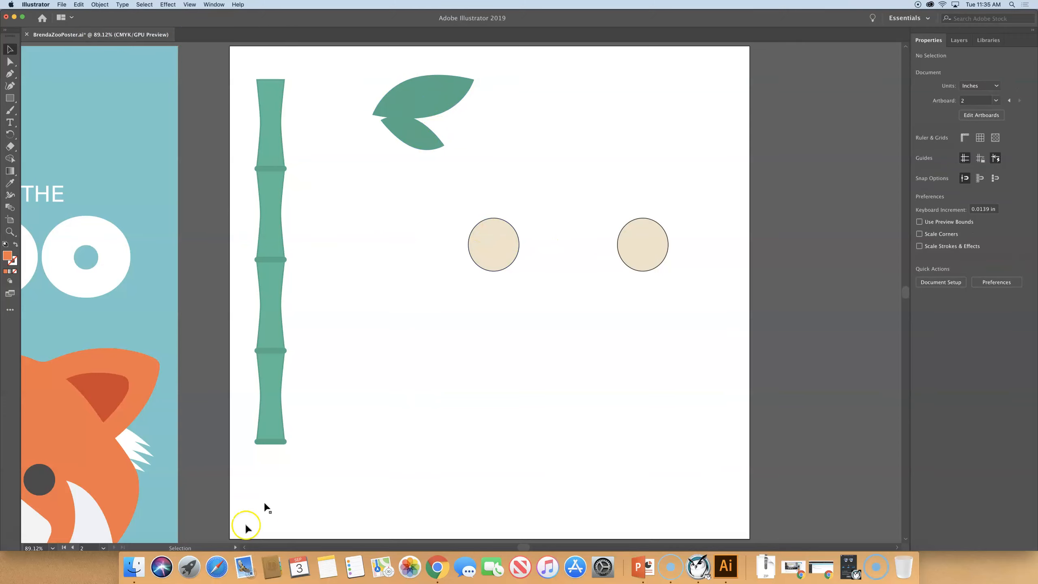
pyautogui.click(73, 548)
pyautogui.click(88, 547)
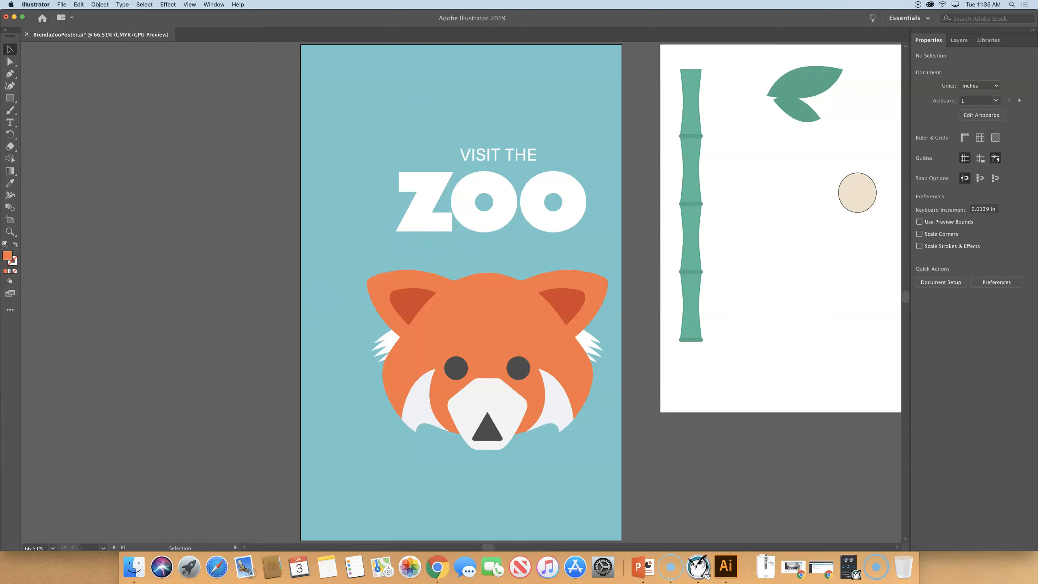
pyautogui.click(77, 5)
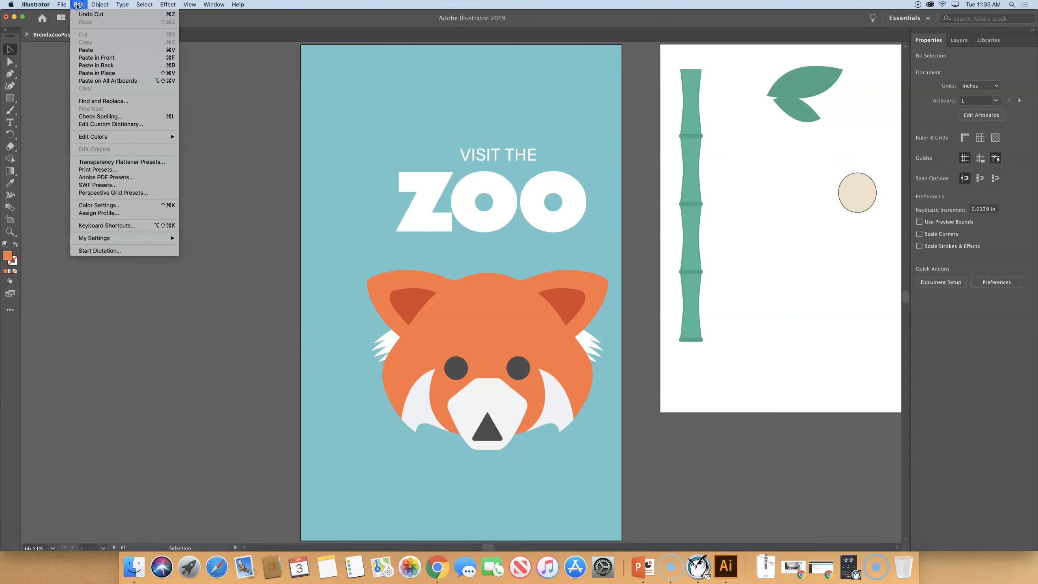
pyautogui.click(87, 51)
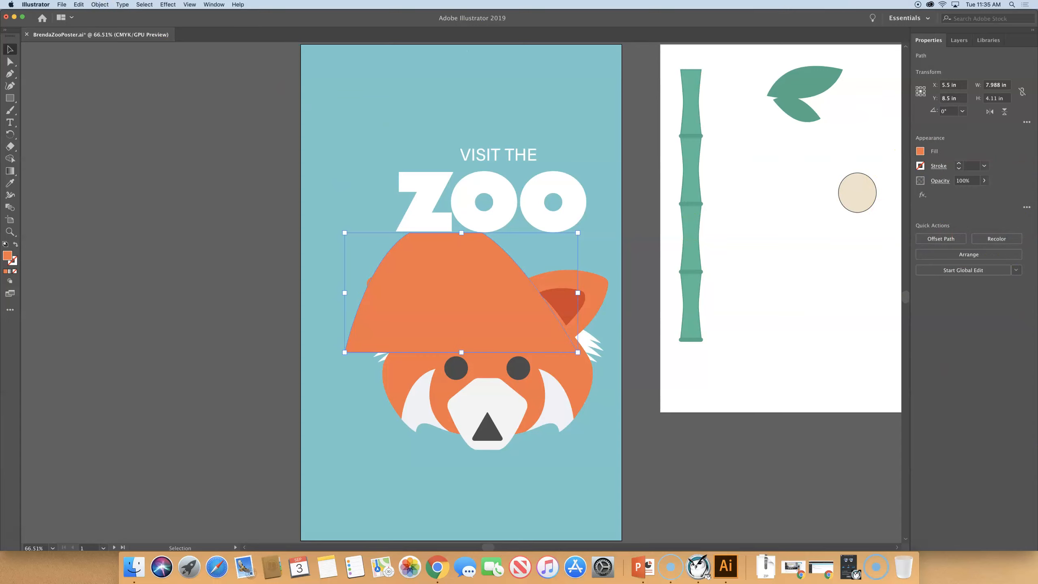
# Align the orange shape to the right and bottom edges of artboard 1 using Align to Artboard, and deselect it
pyautogui.click(210, 5)
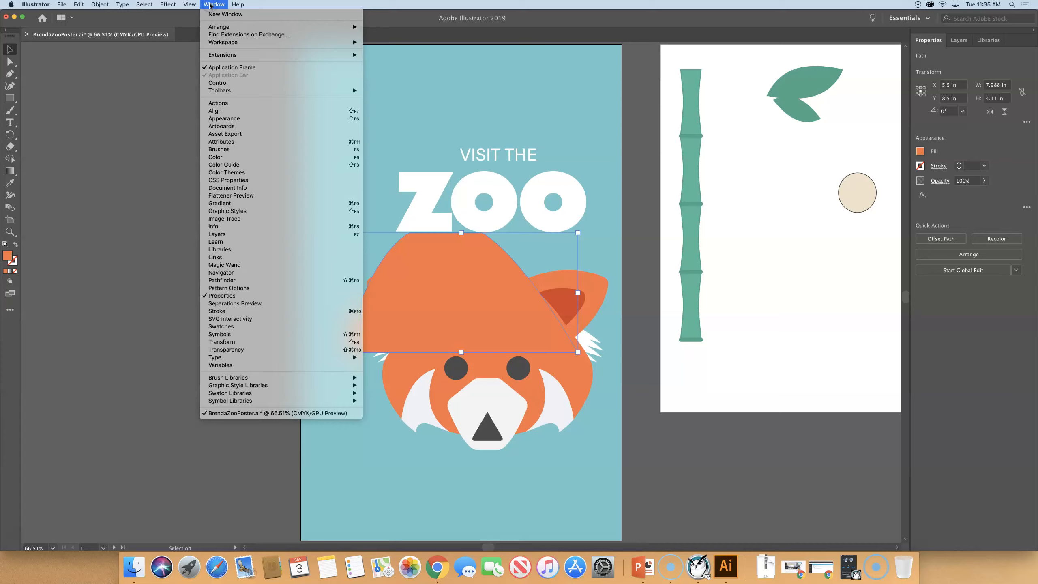
pyautogui.click(209, 111)
pyautogui.moveTo(69, 282); pyautogui.dragTo(963, 307)
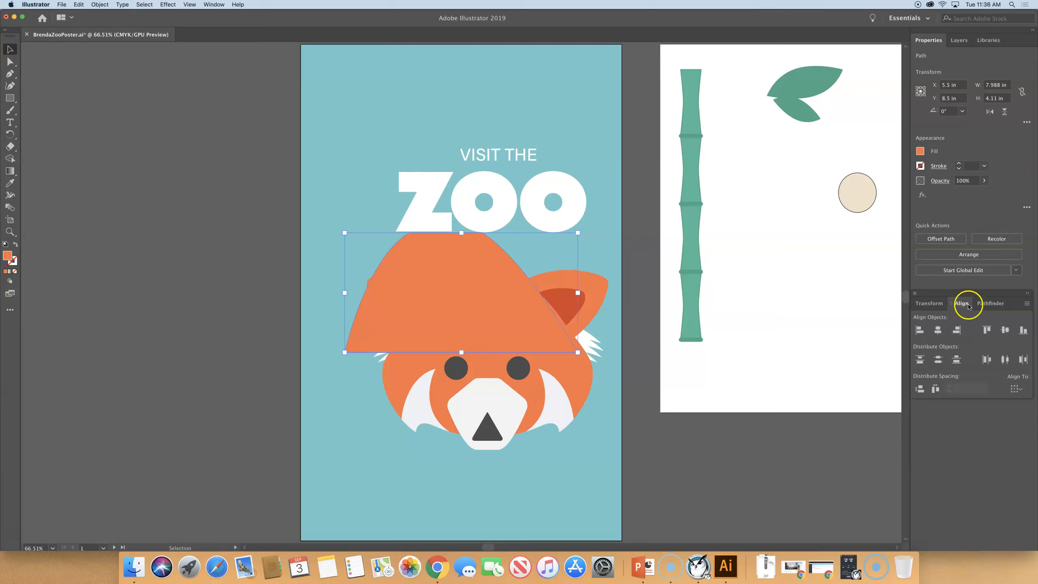
pyautogui.click(1027, 304)
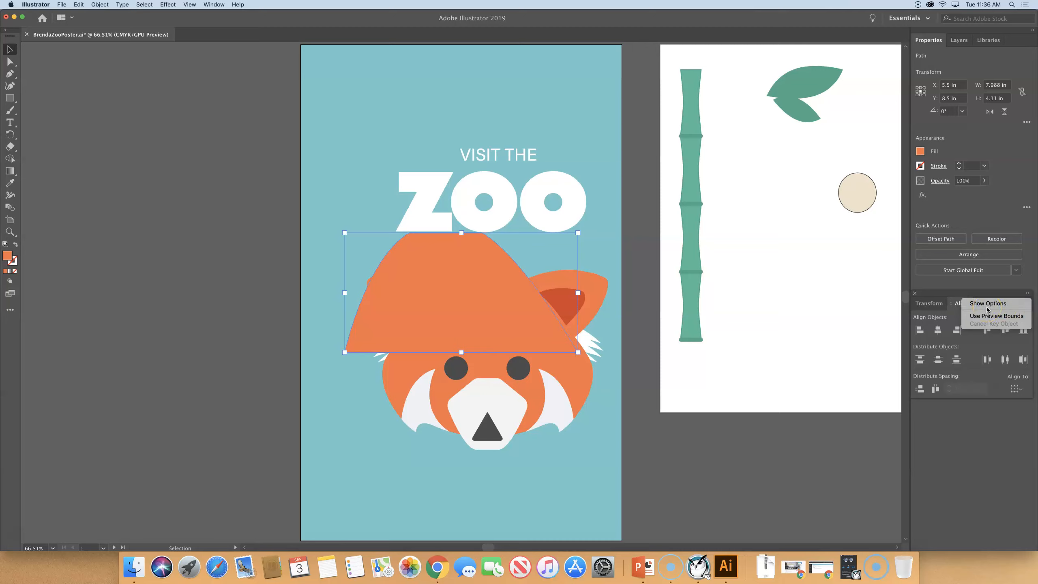
pyautogui.click(975, 305)
pyautogui.click(953, 317)
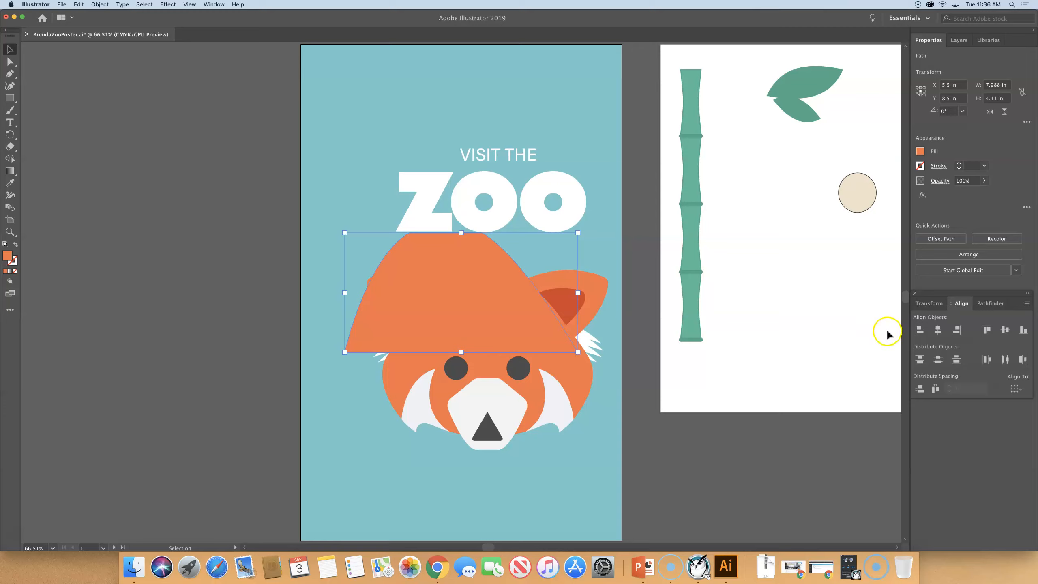
pyautogui.click(1023, 391)
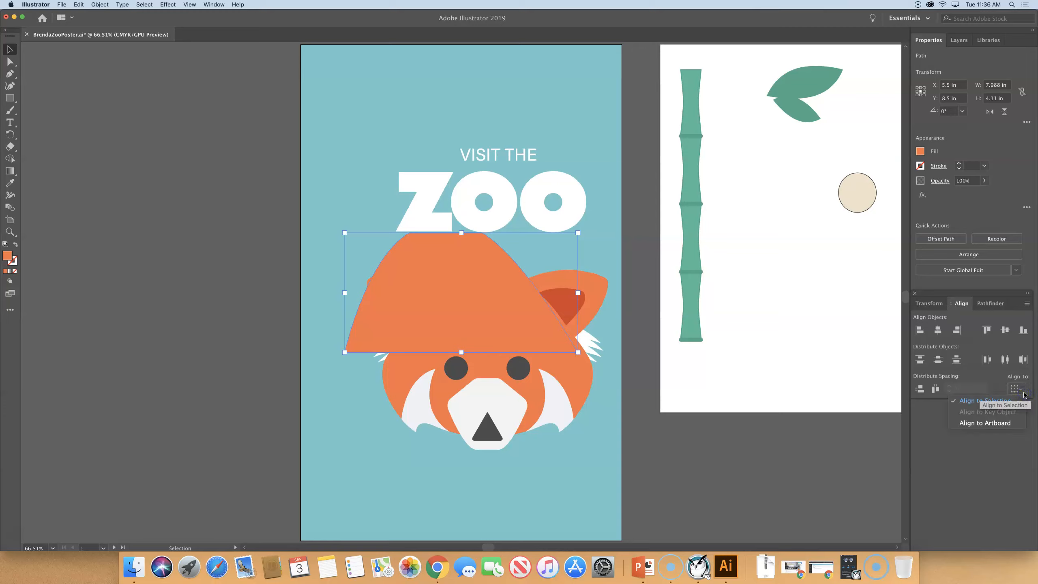
pyautogui.click(985, 425)
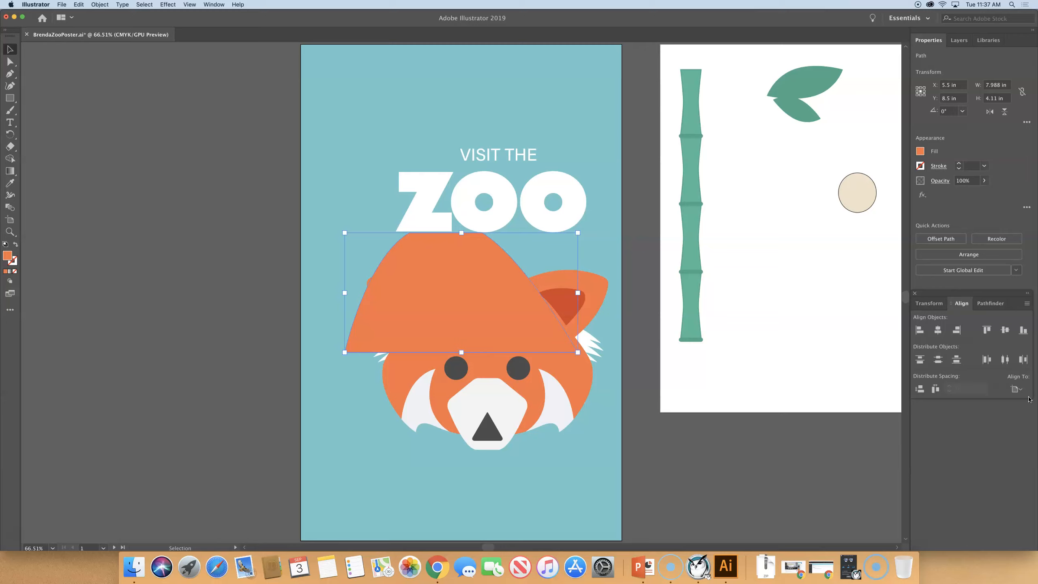
pyautogui.click(956, 330)
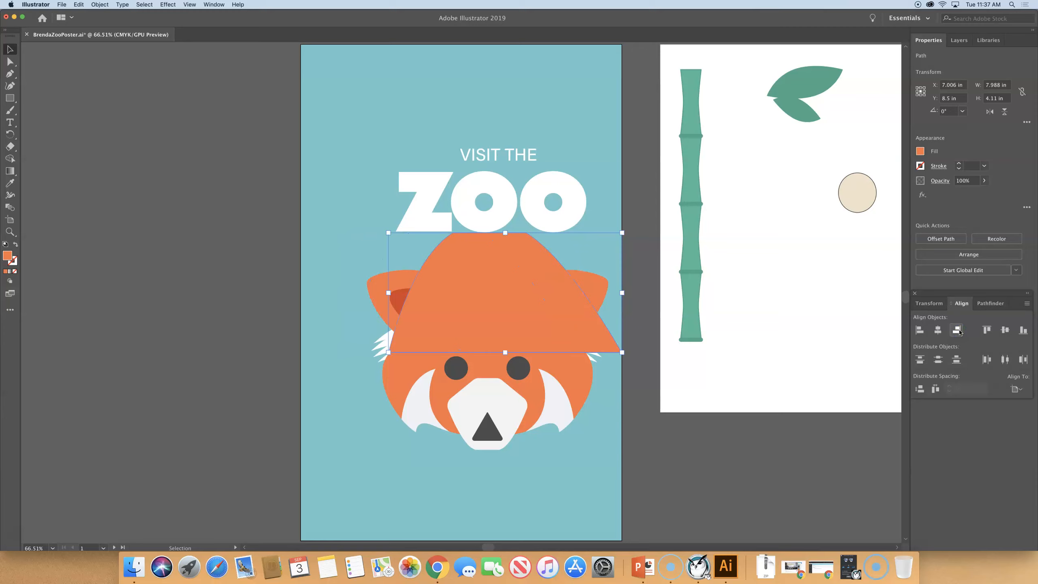
pyautogui.click(1021, 331)
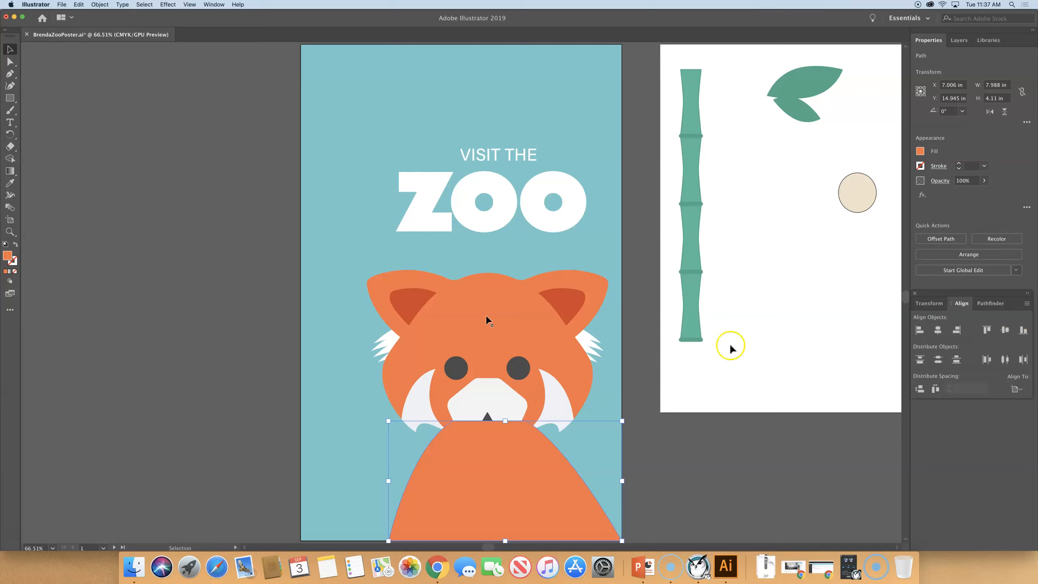
pyautogui.click(112, 286)
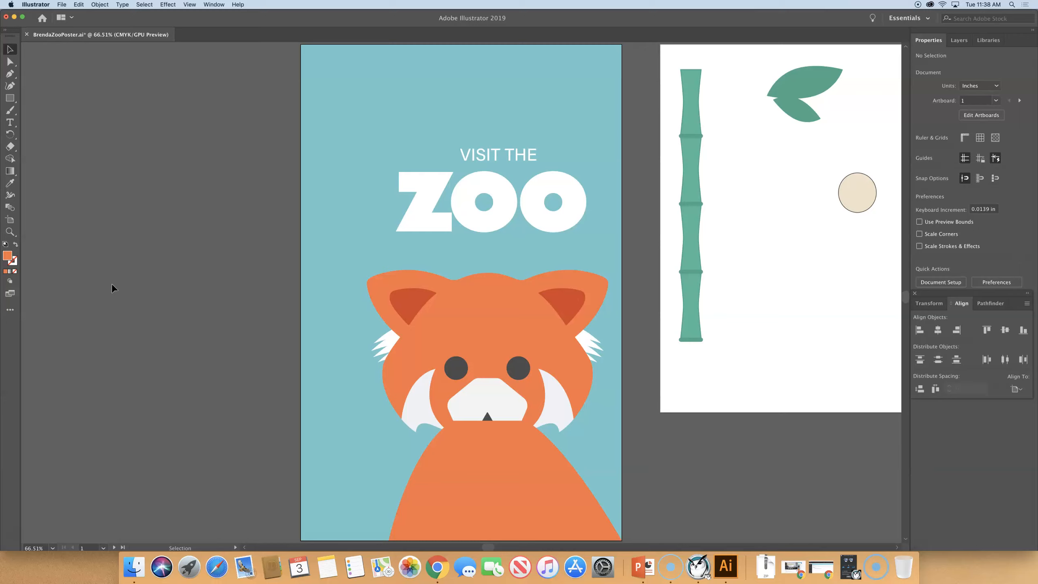
pyautogui.click(112, 273)
# Load the saved bamboo selection, group its pieces with the Align panel closed, and deselect the group
pyautogui.press('super+alt+0')
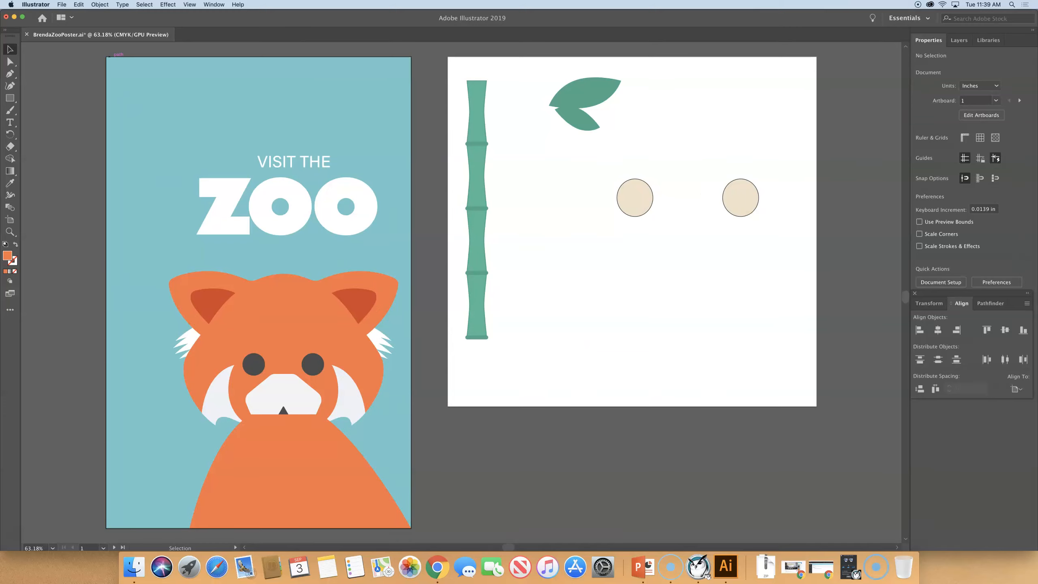
pyautogui.click(144, 4)
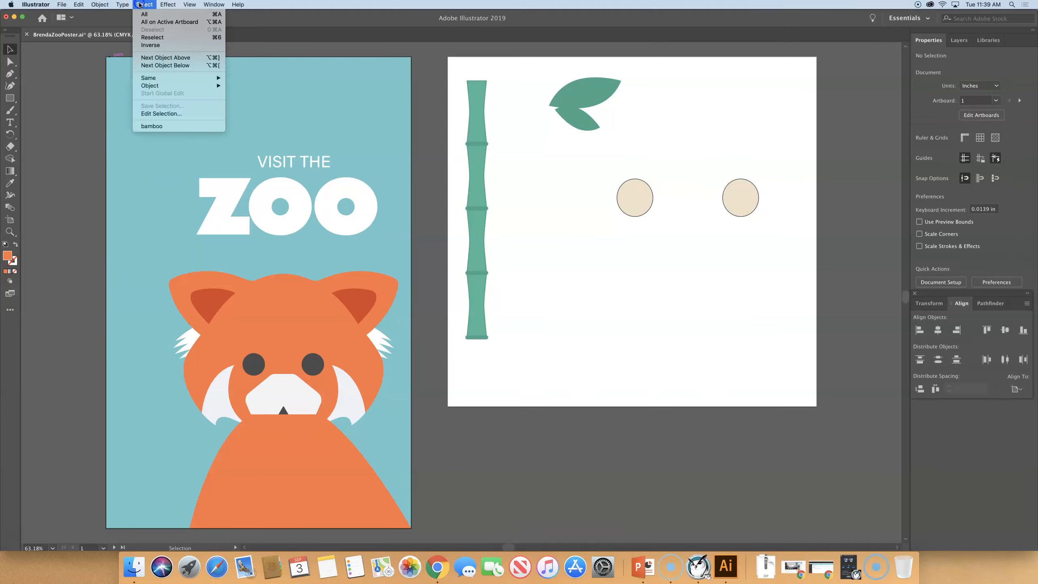
pyautogui.click(162, 127)
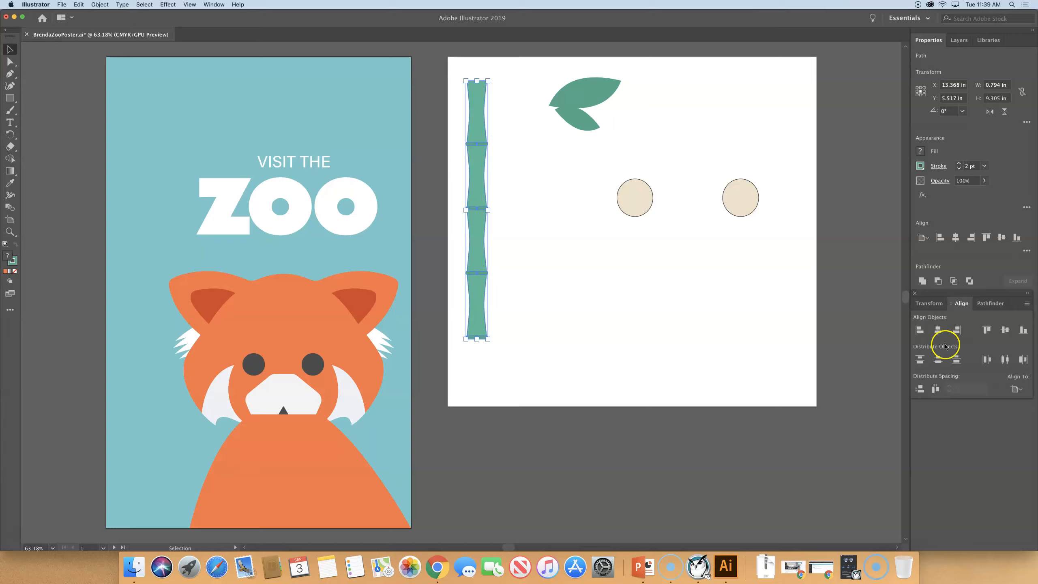
pyautogui.moveTo(1007, 293); pyautogui.dragTo(996, 375)
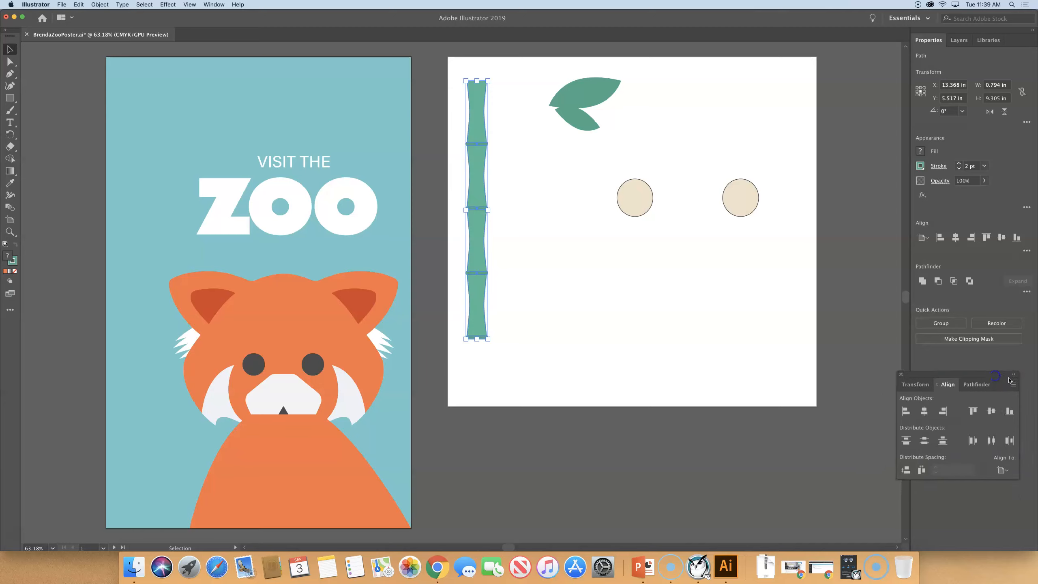
pyautogui.click(900, 375)
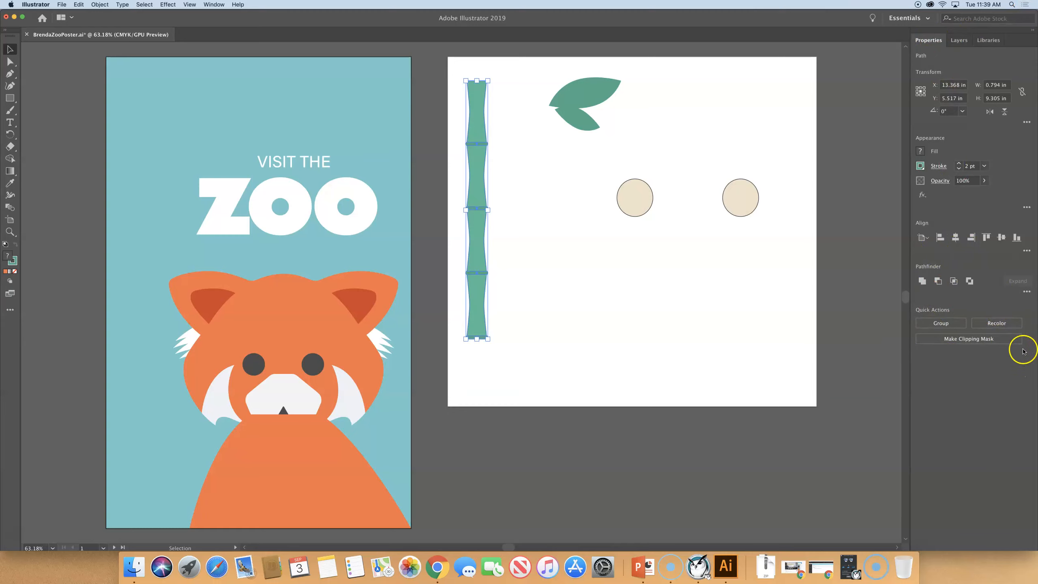
pyautogui.click(938, 323)
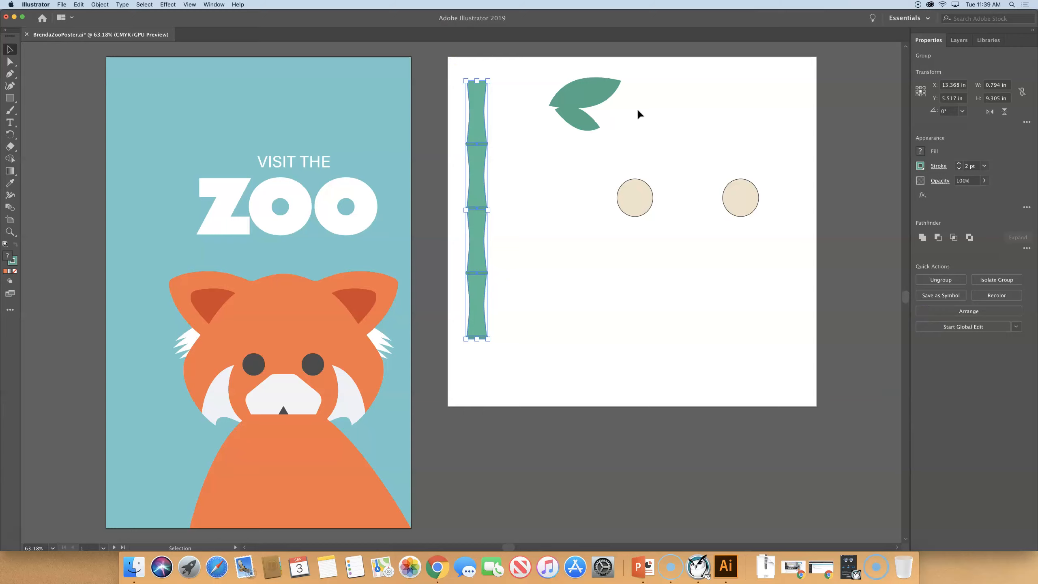
pyautogui.click(559, 231)
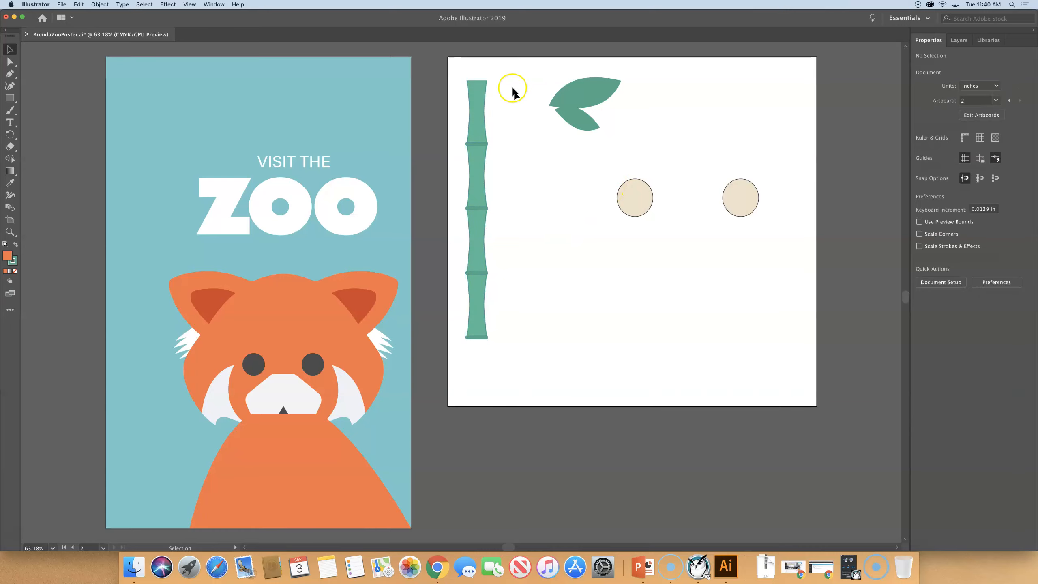
# Move the bamboo group from artboard 2 onto artboard 1, near the poster's left edge beside the ZOO title
pyautogui.click(475, 88)
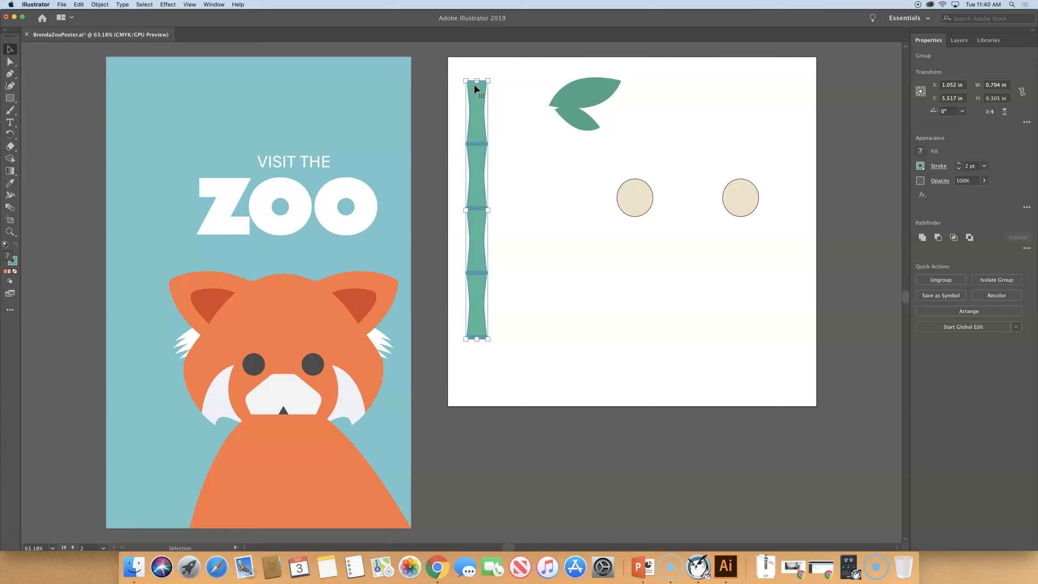
pyautogui.click(476, 93)
pyautogui.moveTo(478, 96); pyautogui.dragTo(131, 102)
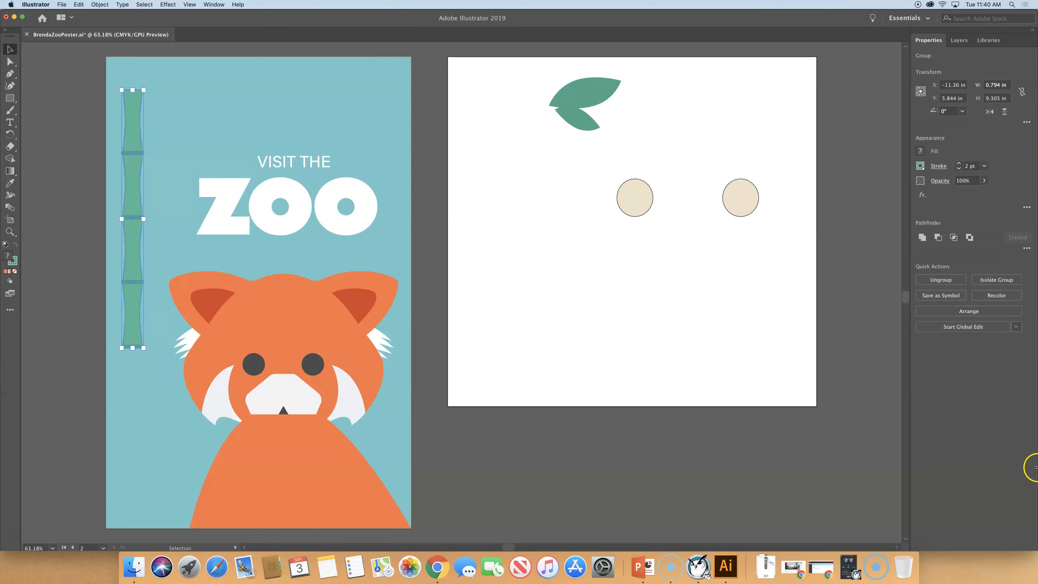
# Align the bamboo group to the top edge of artboard 1 using Vertical Align Top with Align to Artboard
pyautogui.click(219, 5)
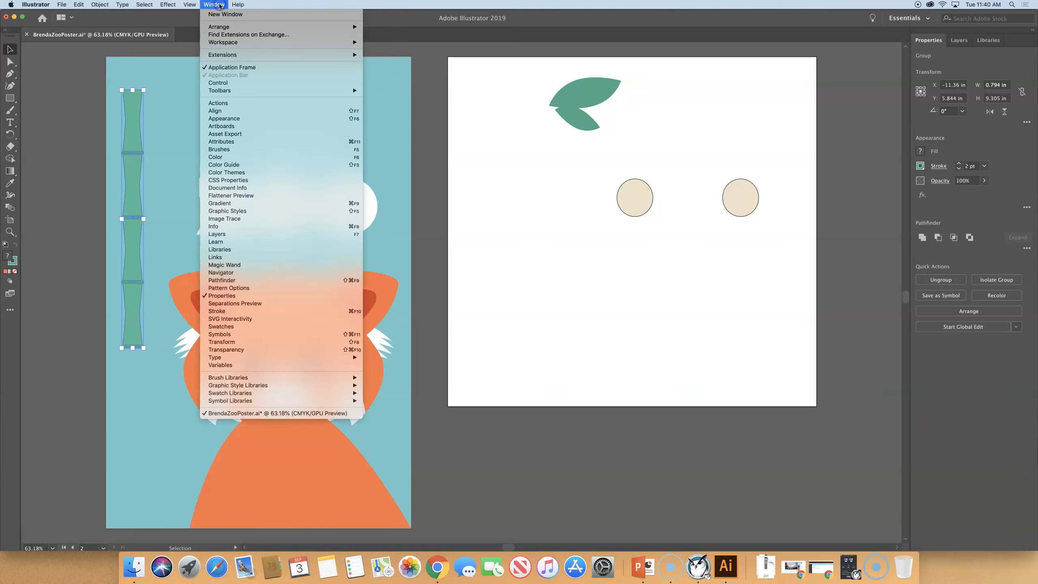
pyautogui.click(212, 111)
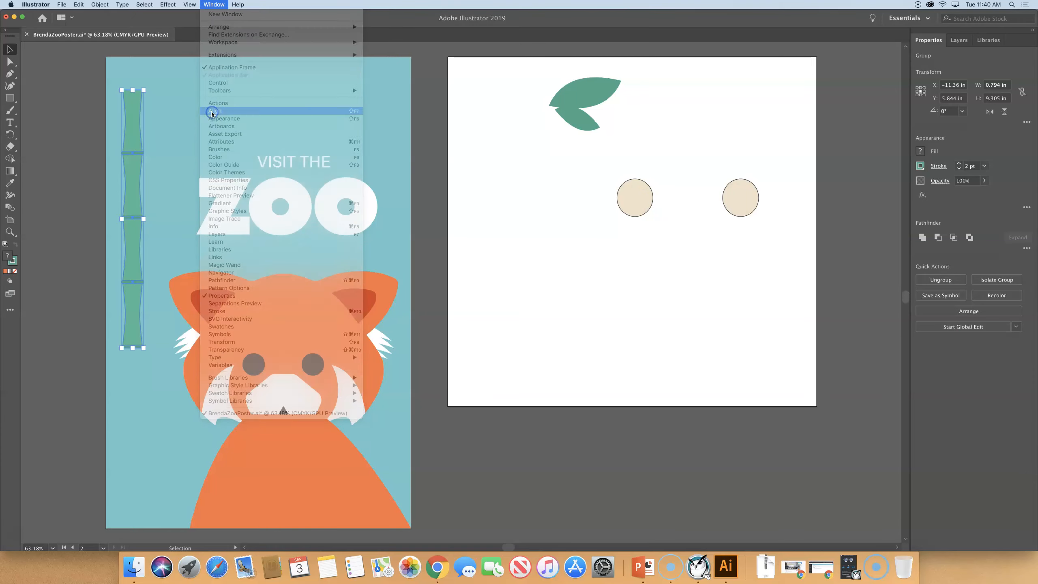
pyautogui.moveTo(950, 375); pyautogui.dragTo(706, 76)
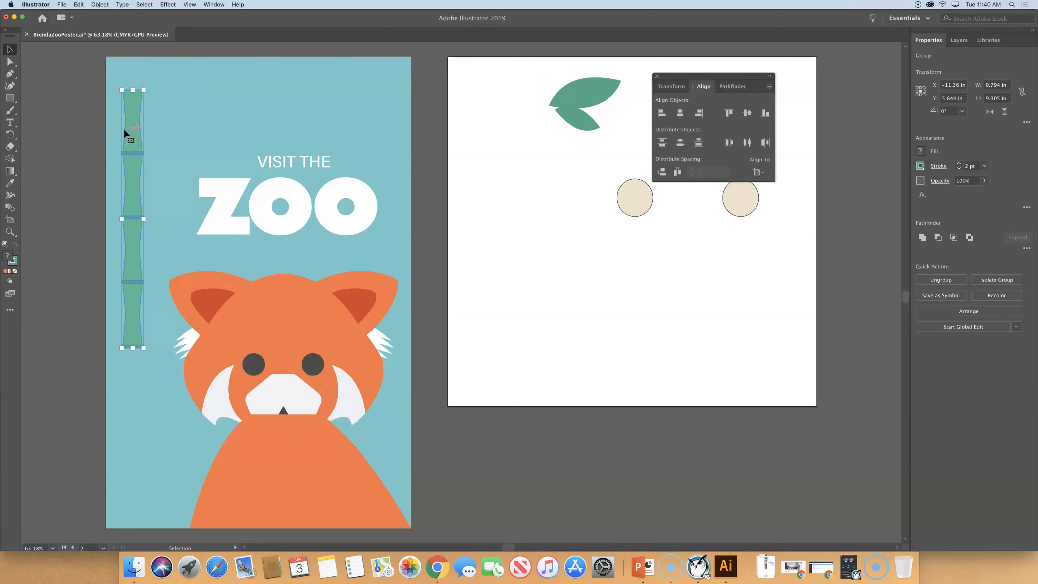
pyautogui.click(766, 173)
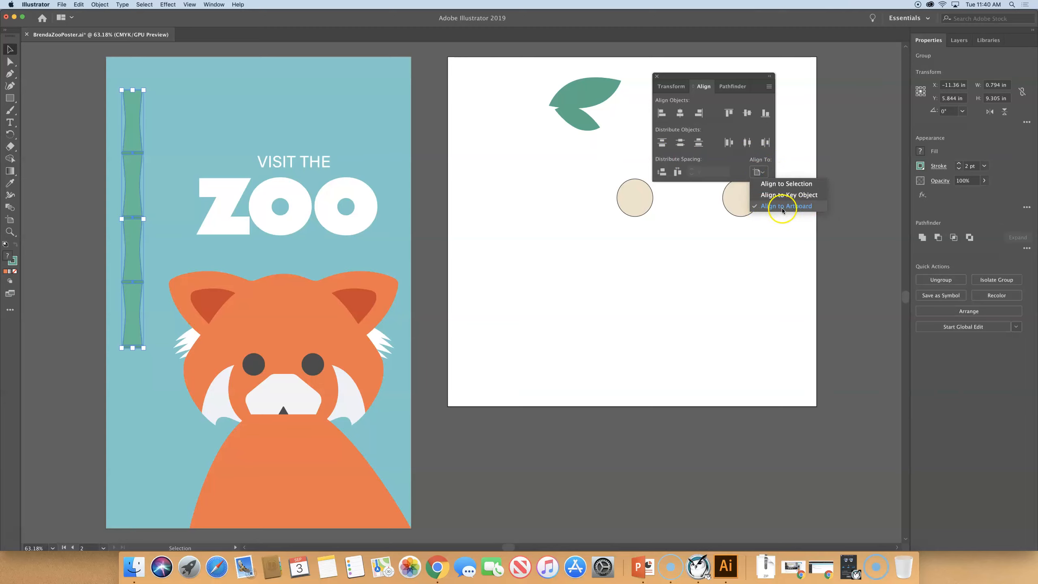
pyautogui.click(765, 173)
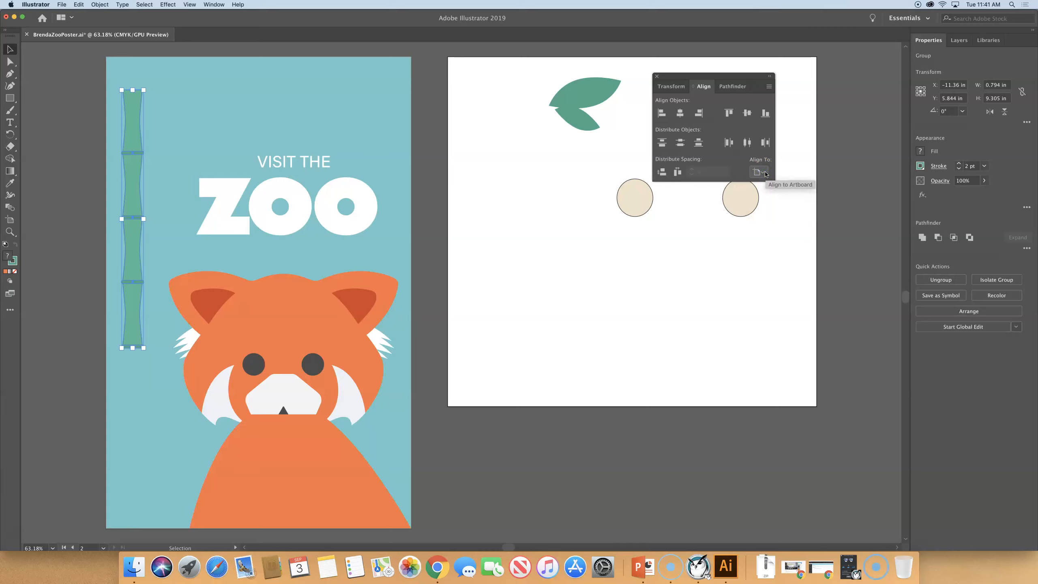
pyautogui.click(726, 113)
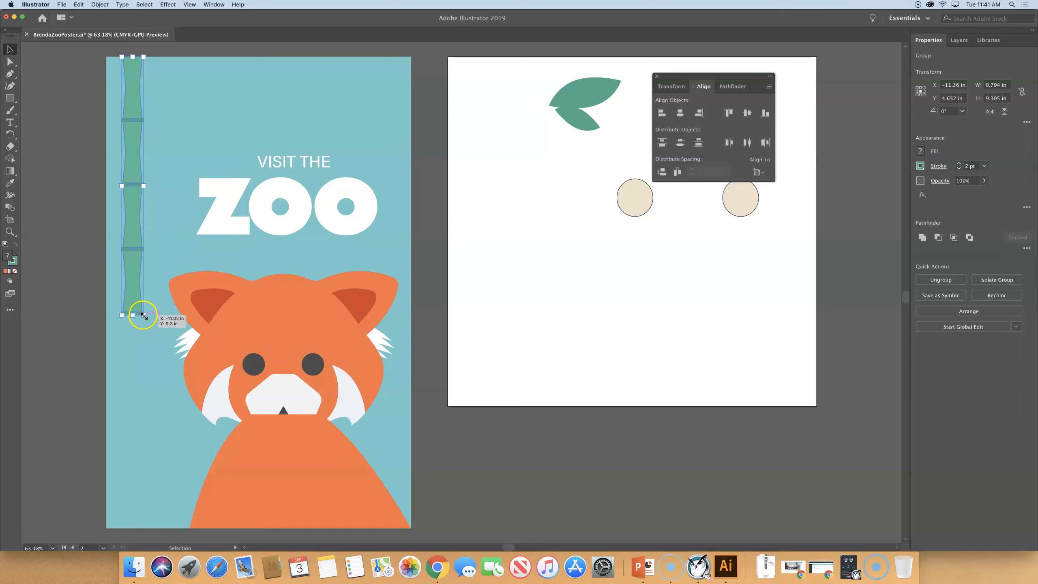
# Scale the bamboo group proportionally to 1.451 by 17 in, filling the artboard's height, deselect it and move the Align panel off artboard 2
pyautogui.moveTo(144, 315); pyautogui.dragTo(174, 529)
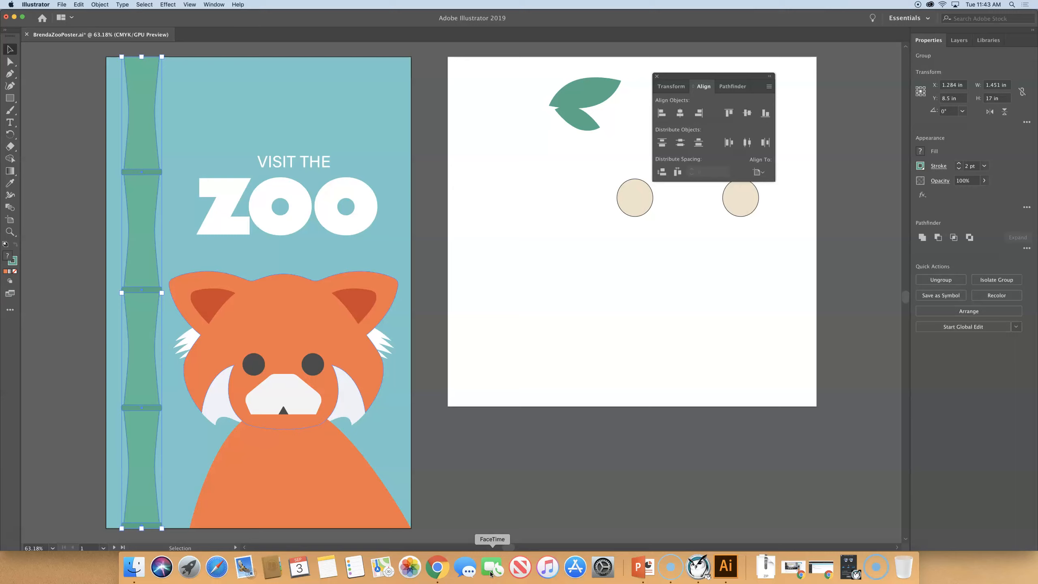
pyautogui.click(472, 461)
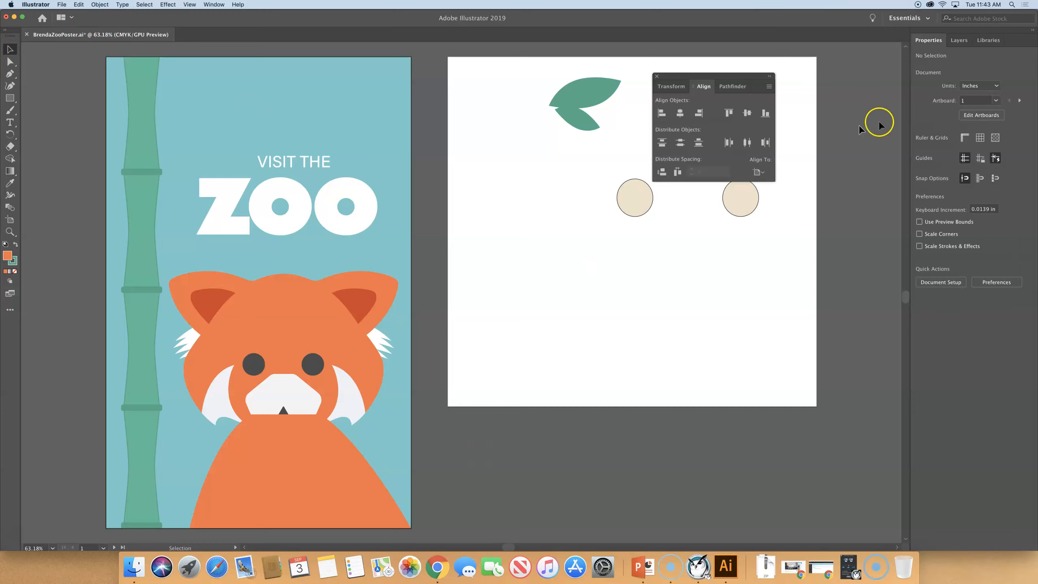
pyautogui.moveTo(738, 77); pyautogui.dragTo(956, 388)
# Group the two green leaves on artboard 2 and shift the group slightly to the right
pyautogui.moveTo(537, 71); pyautogui.dragTo(635, 139)
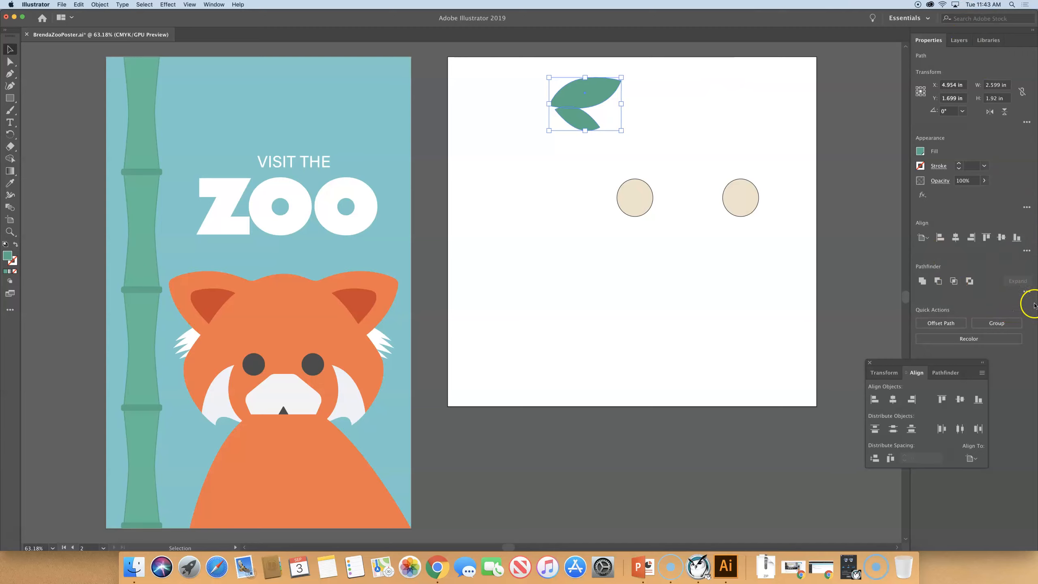
pyautogui.click(1007, 323)
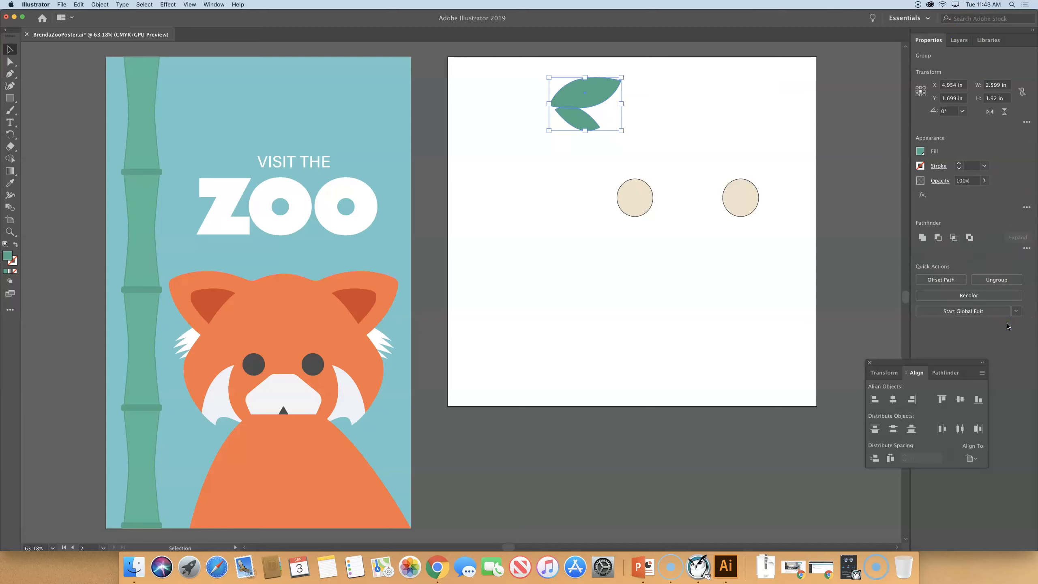
pyautogui.click(570, 45)
pyautogui.moveTo(588, 90)
pyautogui.mouseDown()
pyautogui.moveTo(720, 102)
pyautogui.moveTo(558, 98)
pyautogui.moveTo(556, 149)
pyautogui.moveTo(588, 90)
pyautogui.mouseUp()
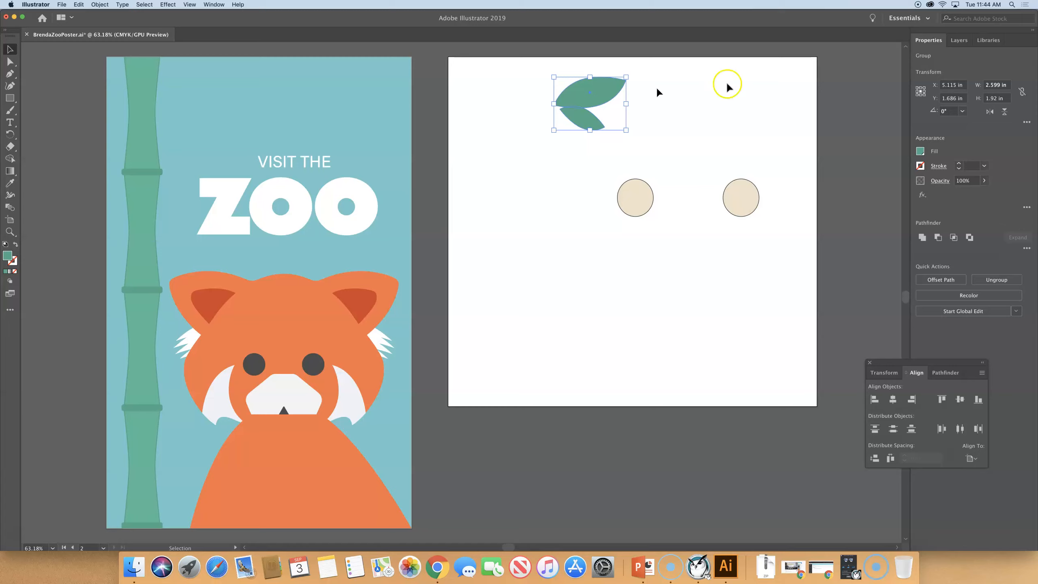
# Isolate the leaf group and change the lower leaf's fill to light green
pyautogui.doubleClick(598, 95)
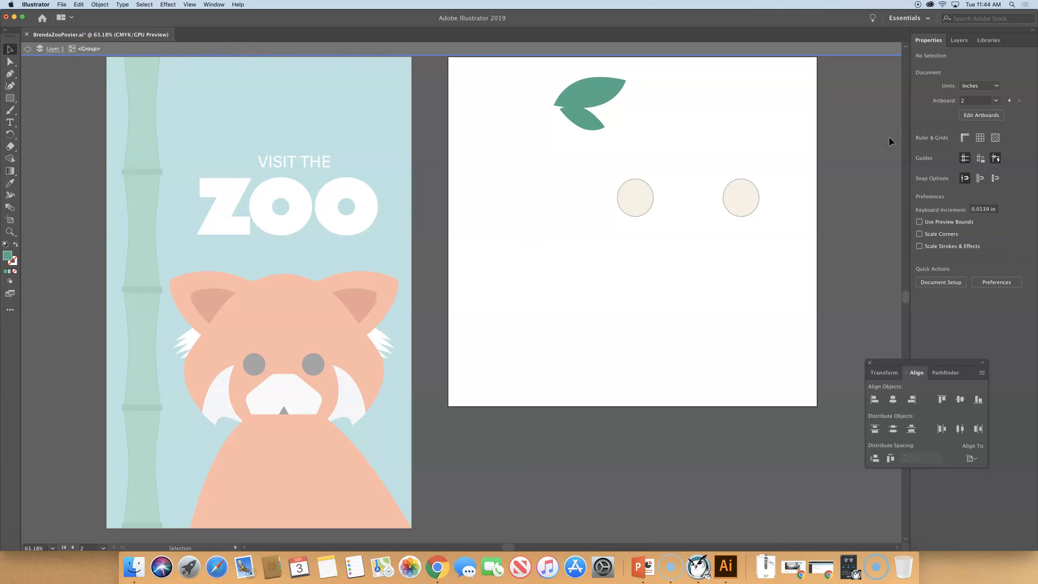
pyautogui.click(576, 120)
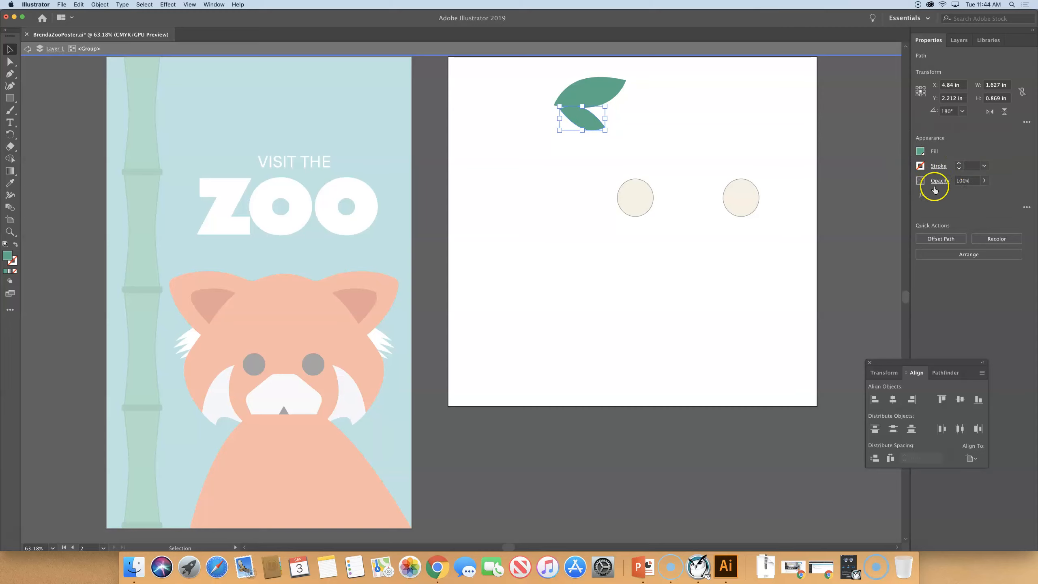
pyautogui.click(920, 152)
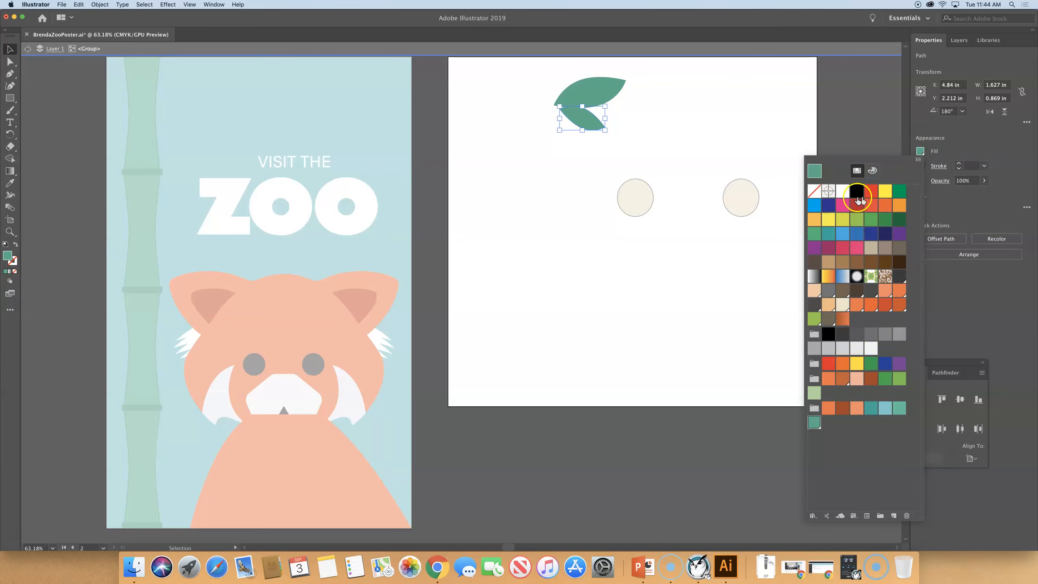
pyautogui.click(871, 205)
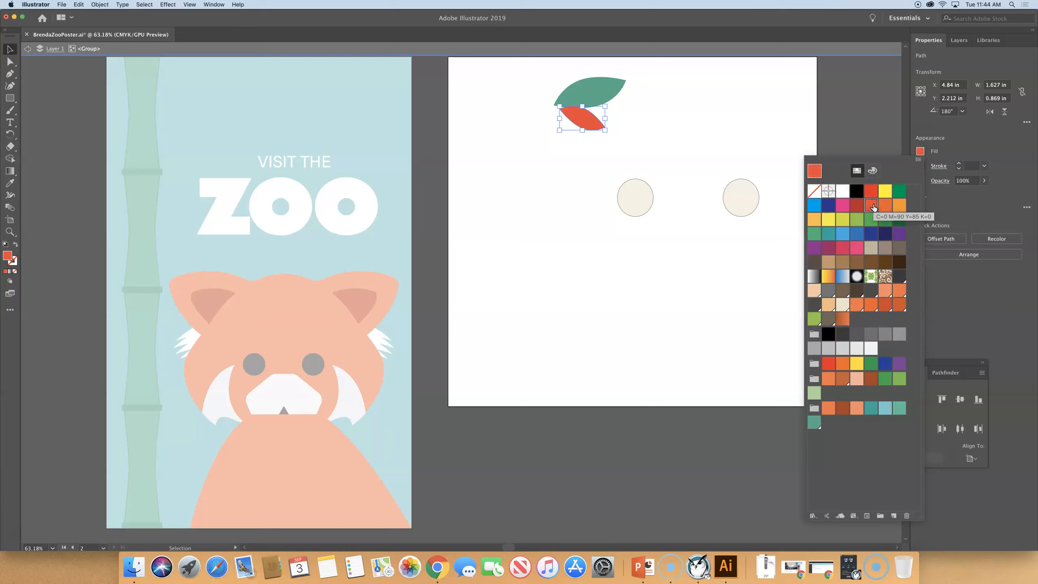
pyautogui.click(842, 220)
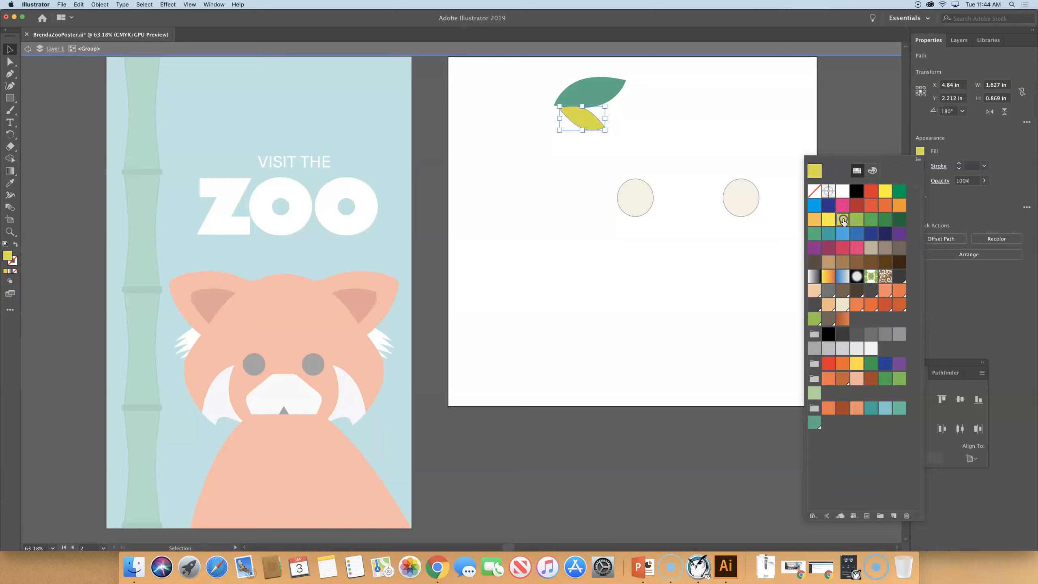
pyautogui.click(857, 219)
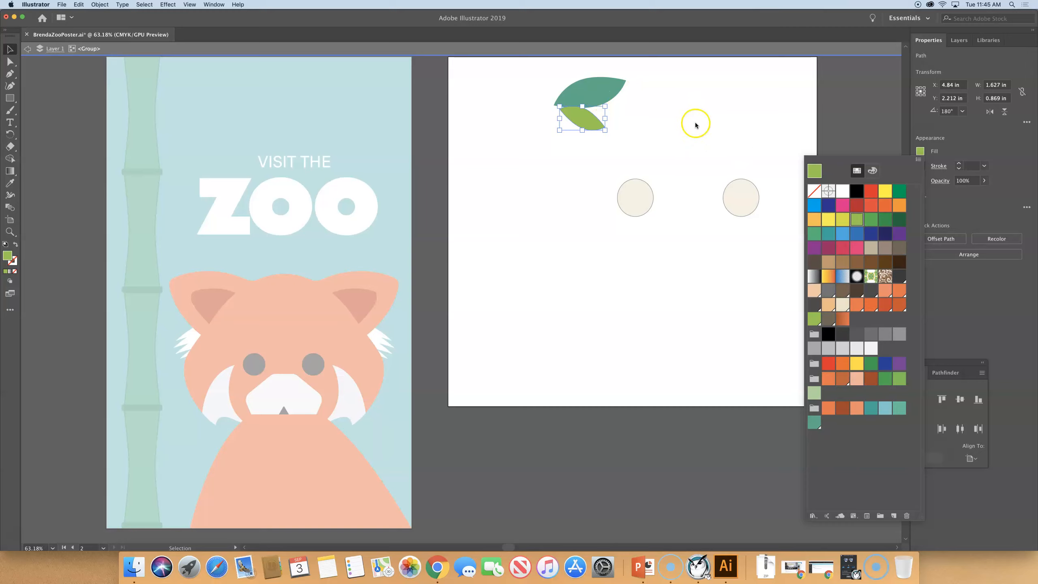
# Exit isolation mode and move the leaf group from artboard 2 onto the upper section of the bamboo
pyautogui.click(697, 100)
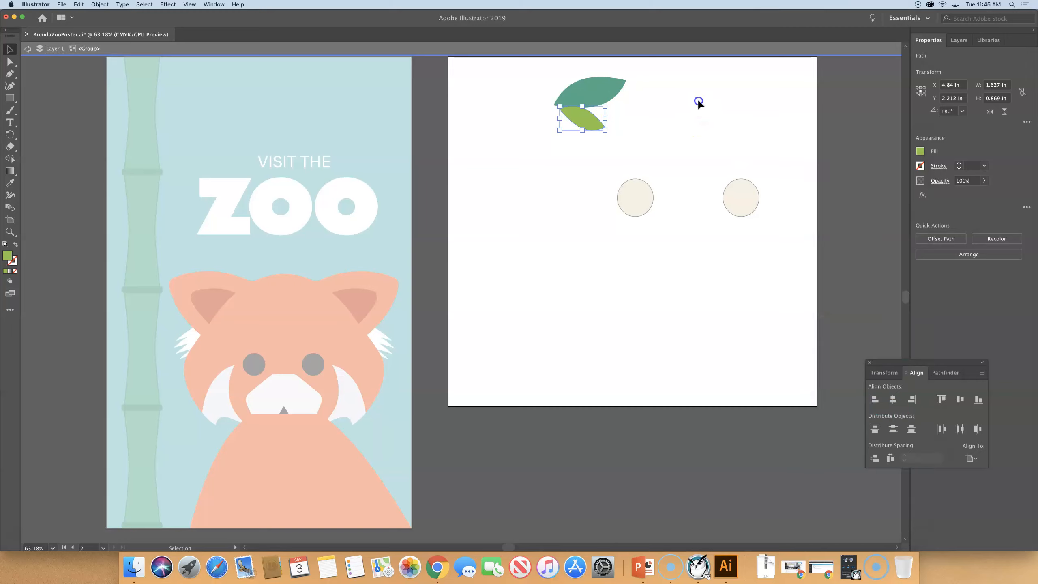
pyautogui.doubleClick(665, 93)
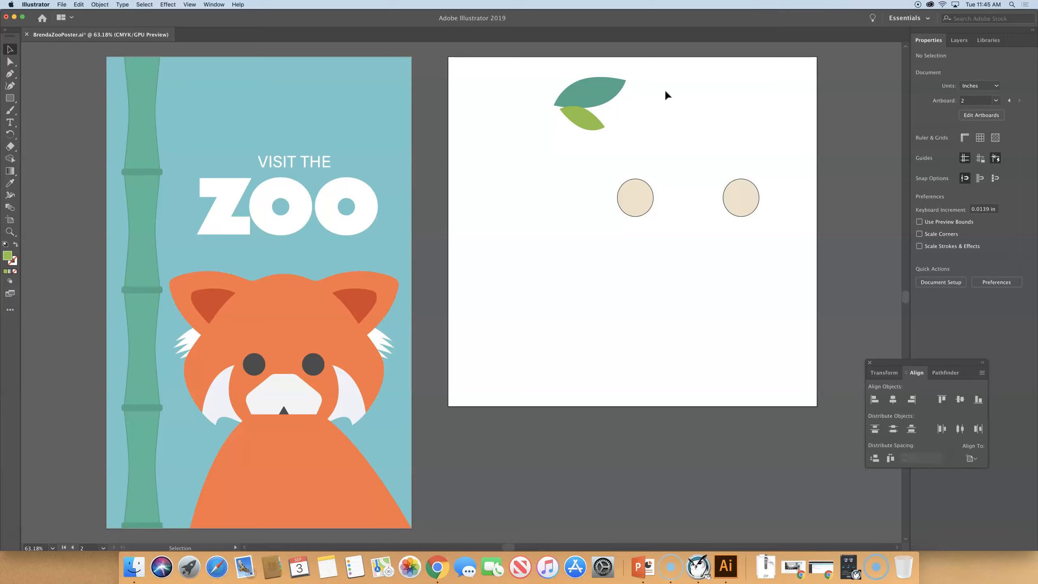
pyautogui.moveTo(592, 96); pyautogui.dragTo(550, 107)
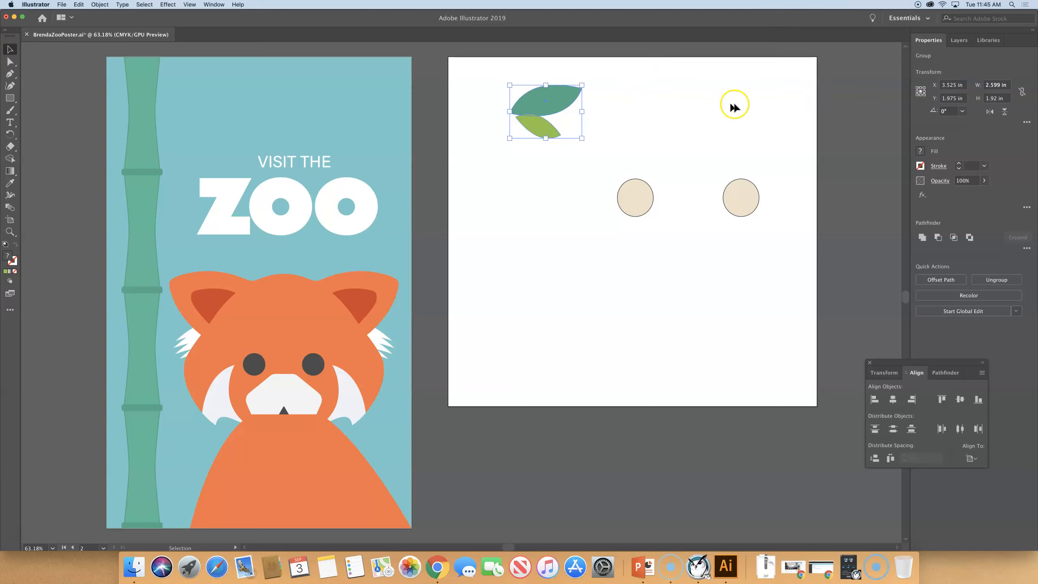
pyautogui.moveTo(535, 99); pyautogui.dragTo(168, 98)
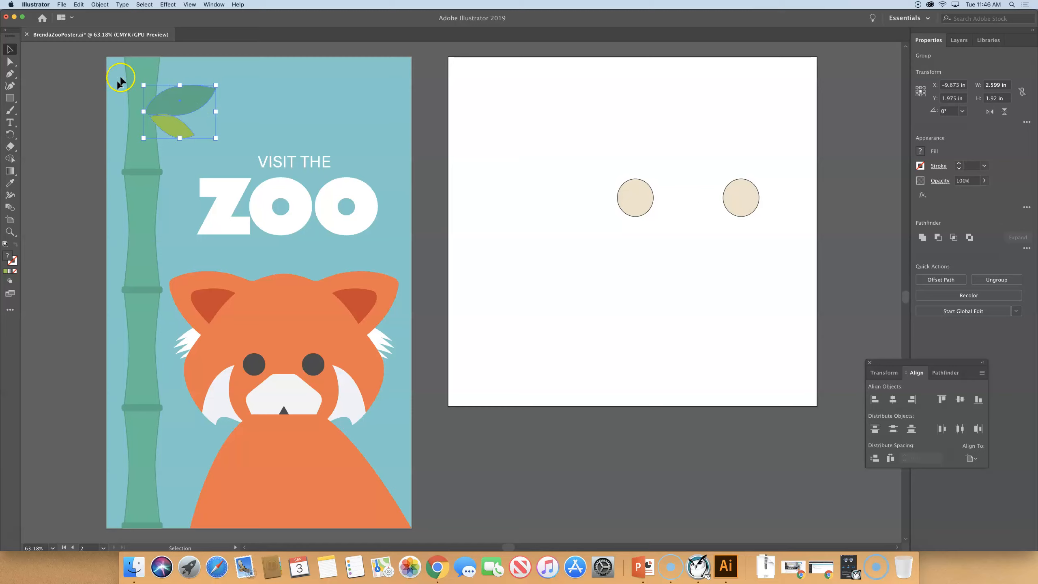
# Group the leaf group with the bamboo on artboard 1 and move the Align panel clear of the quick actions
pyautogui.keyDown('shift'); pyautogui.click(137, 64); pyautogui.keyUp('shift')
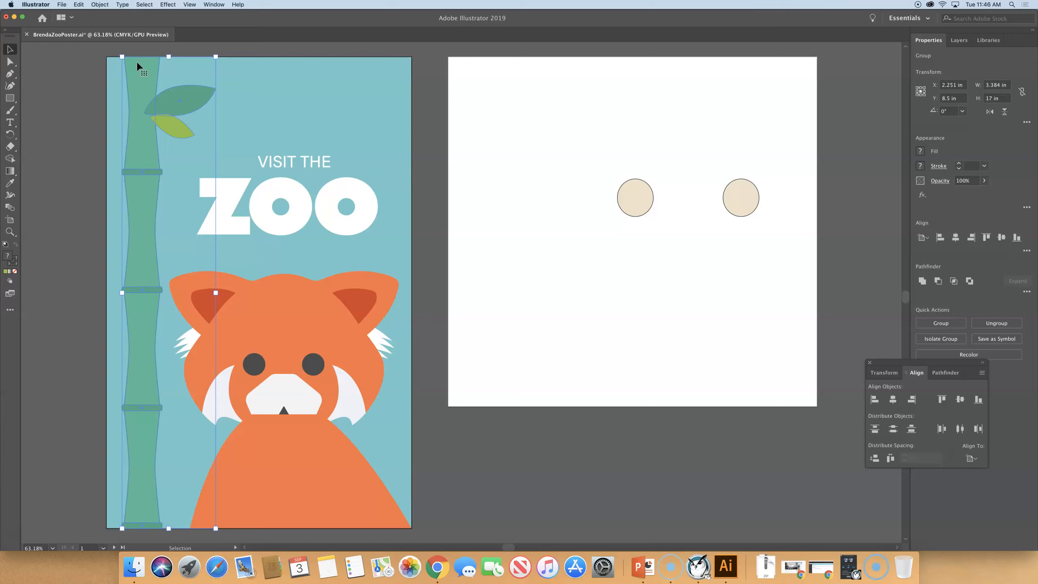
pyautogui.moveTo(945, 363); pyautogui.dragTo(995, 419)
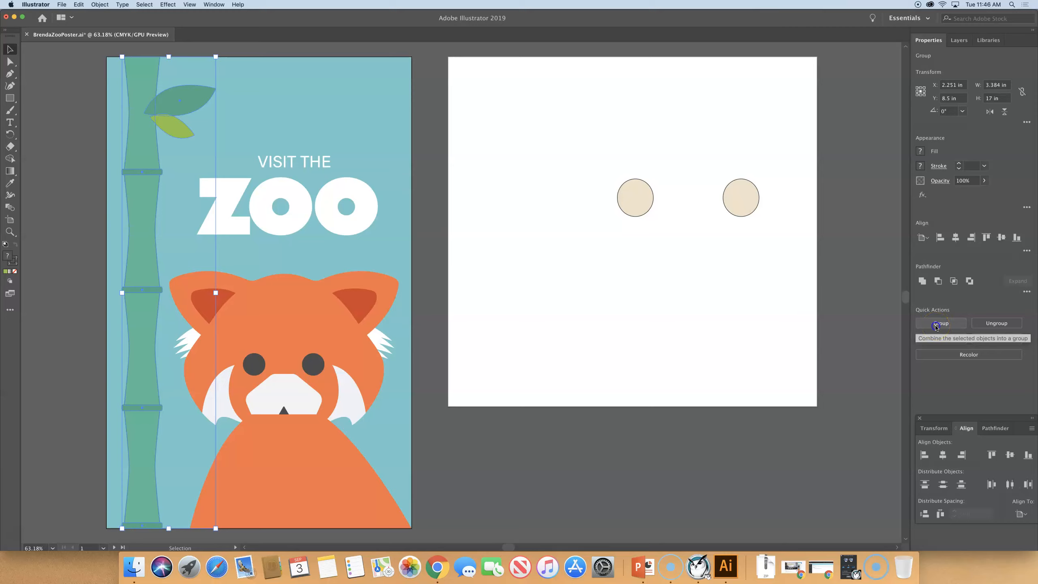
pyautogui.click(936, 324)
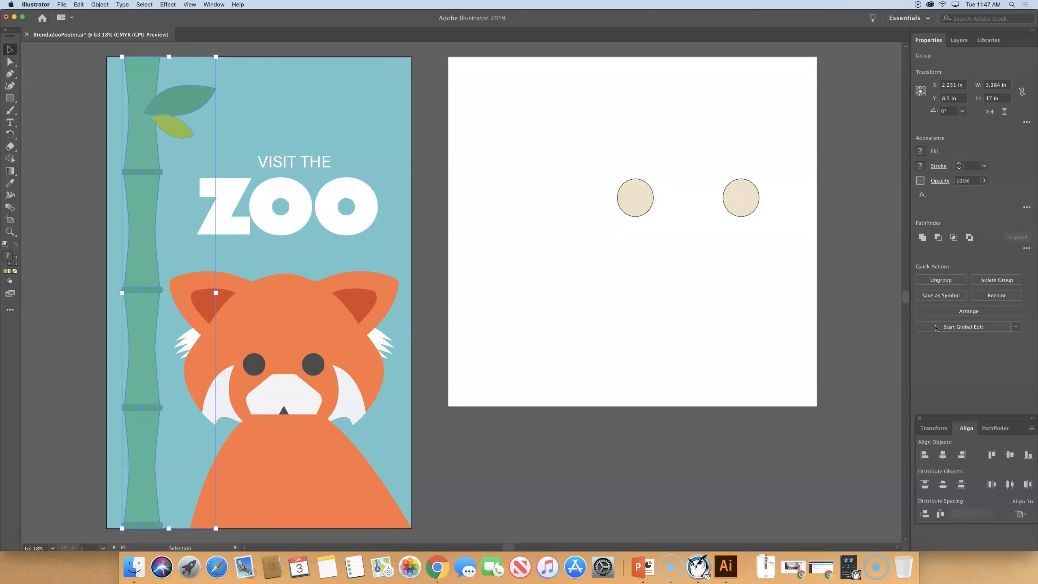
pyautogui.click(312, 91)
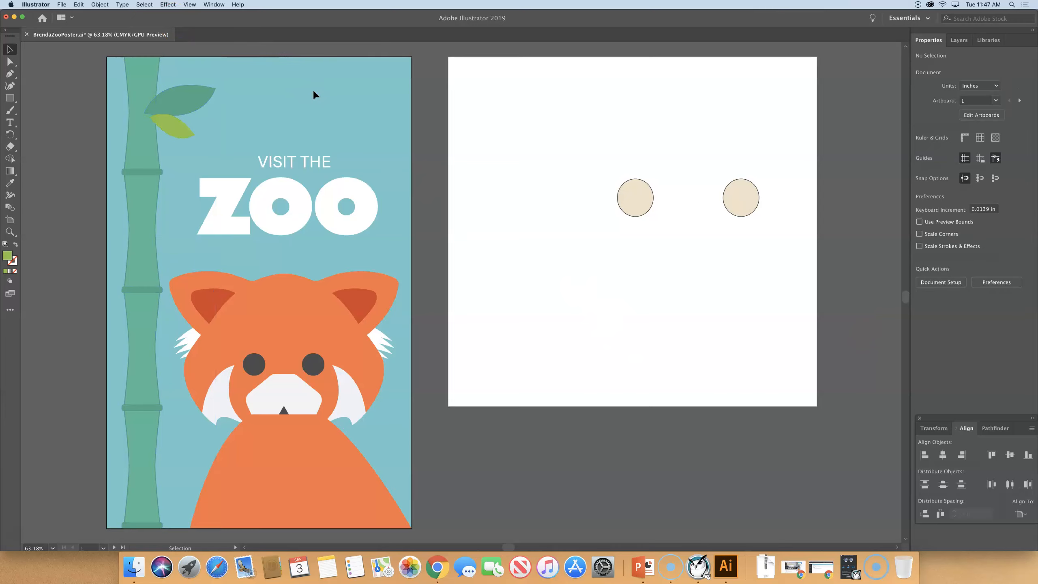
# Isolate the nested leaf group and change the lower leaf's fill to C=20 M=0 Y=100 K=0, then exit isolation and deselect
pyautogui.click(176, 96)
pyautogui.click(175, 97)
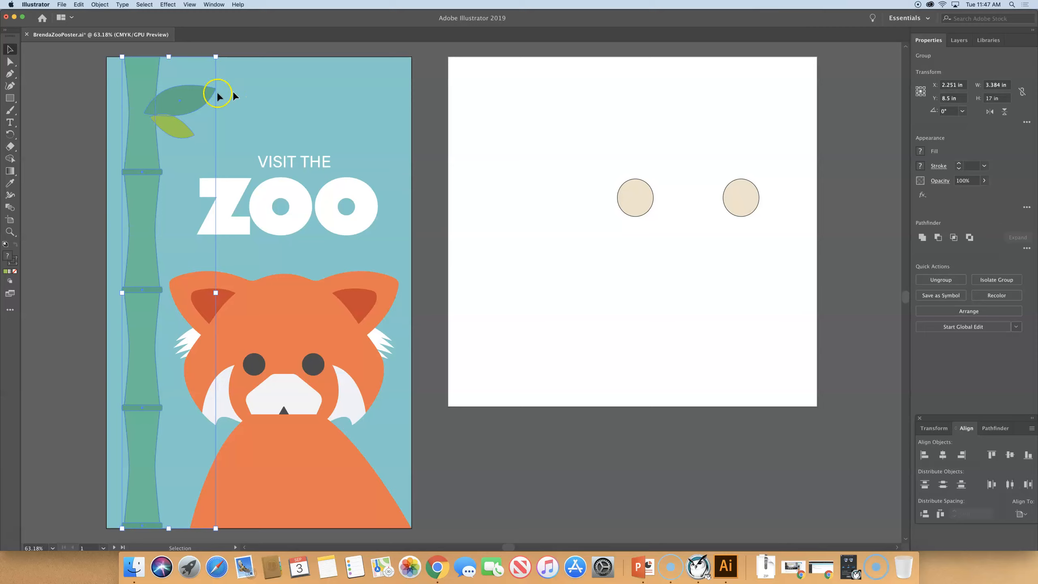
pyautogui.doubleClick(187, 100)
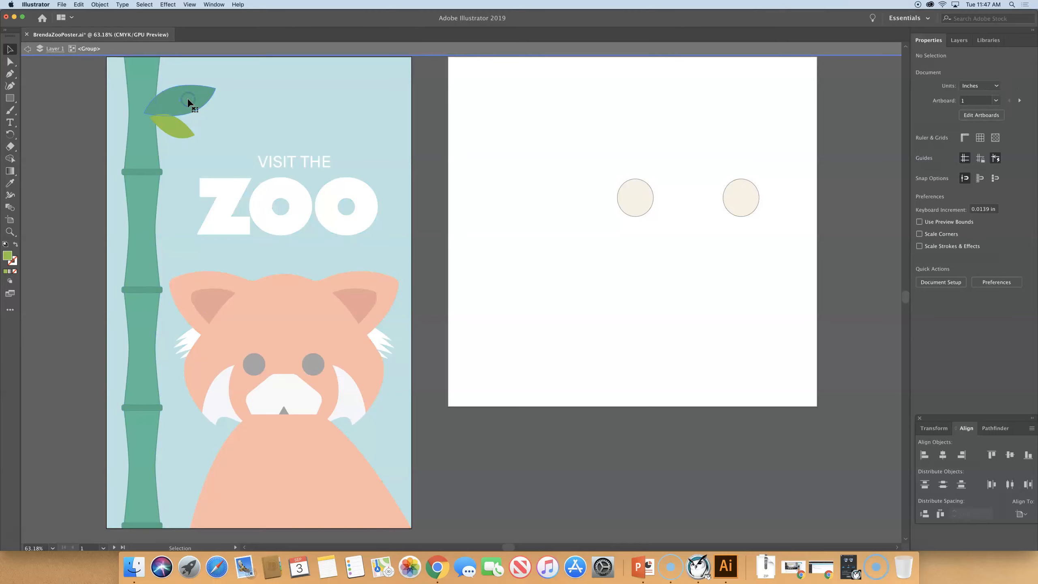
pyautogui.doubleClick(188, 103)
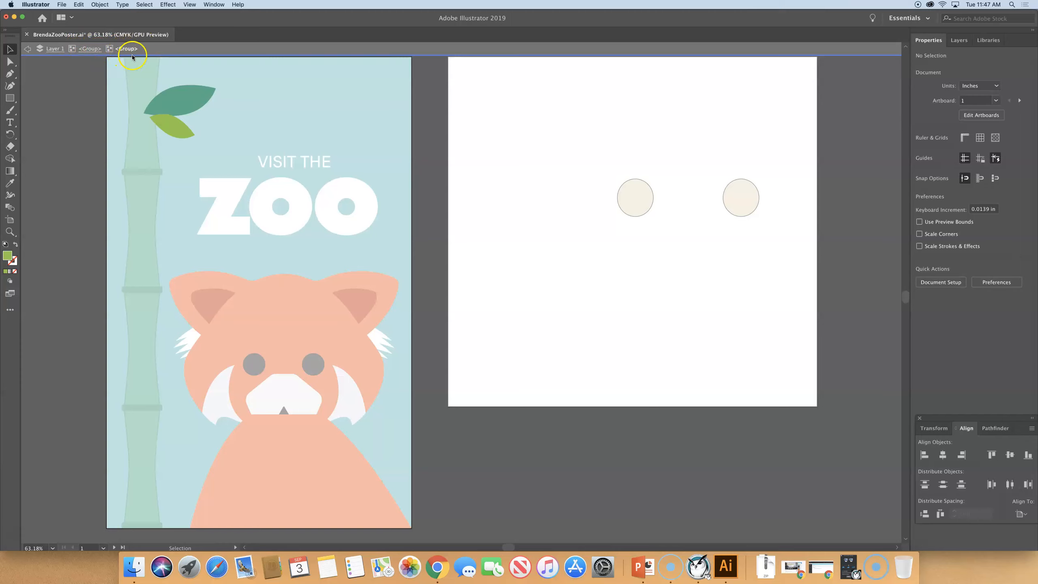
pyautogui.click(173, 130)
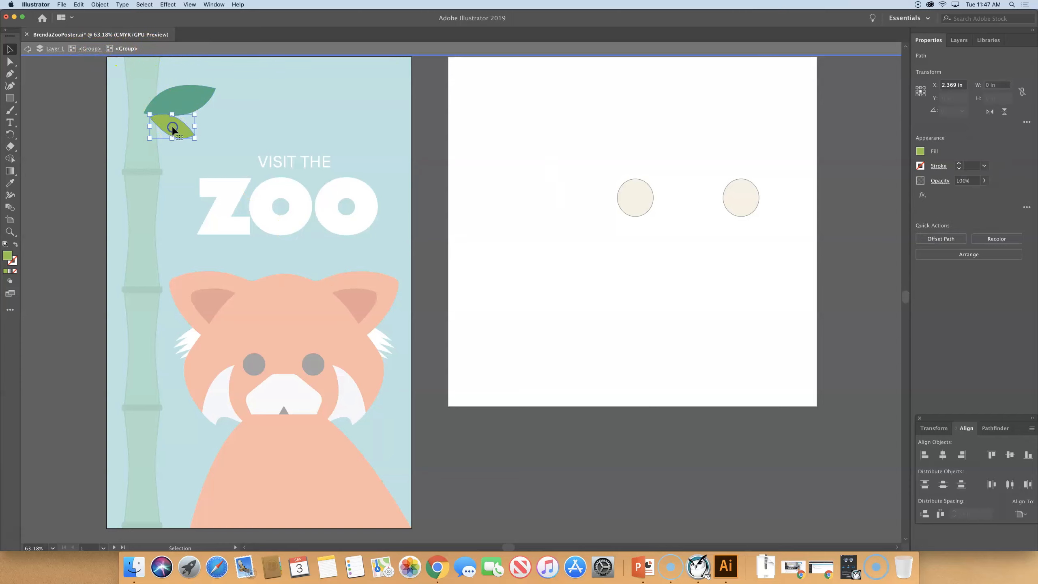
pyautogui.click(921, 152)
pyautogui.click(836, 220)
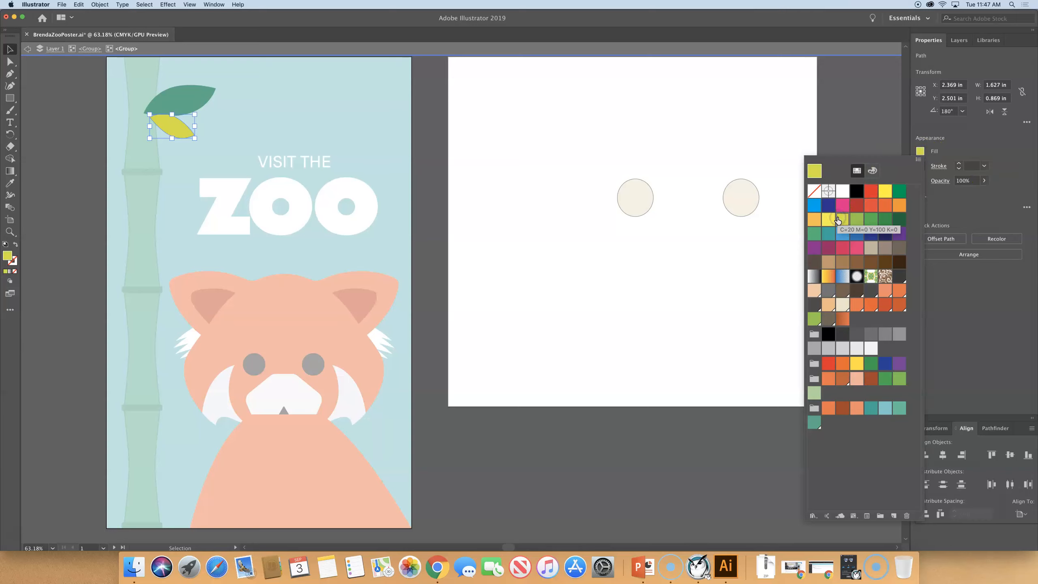
pyautogui.click(56, 130)
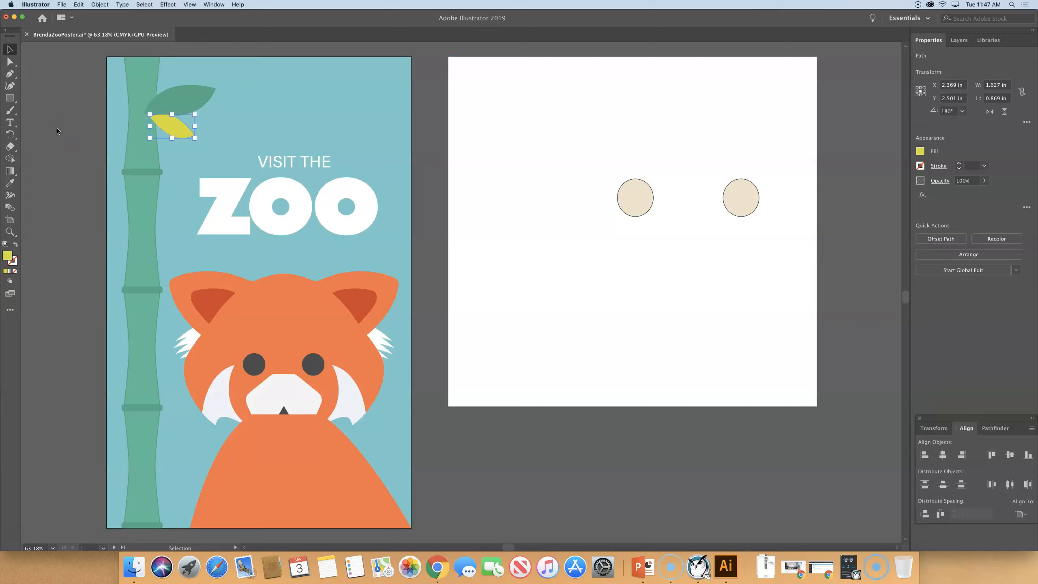
pyautogui.click(58, 130)
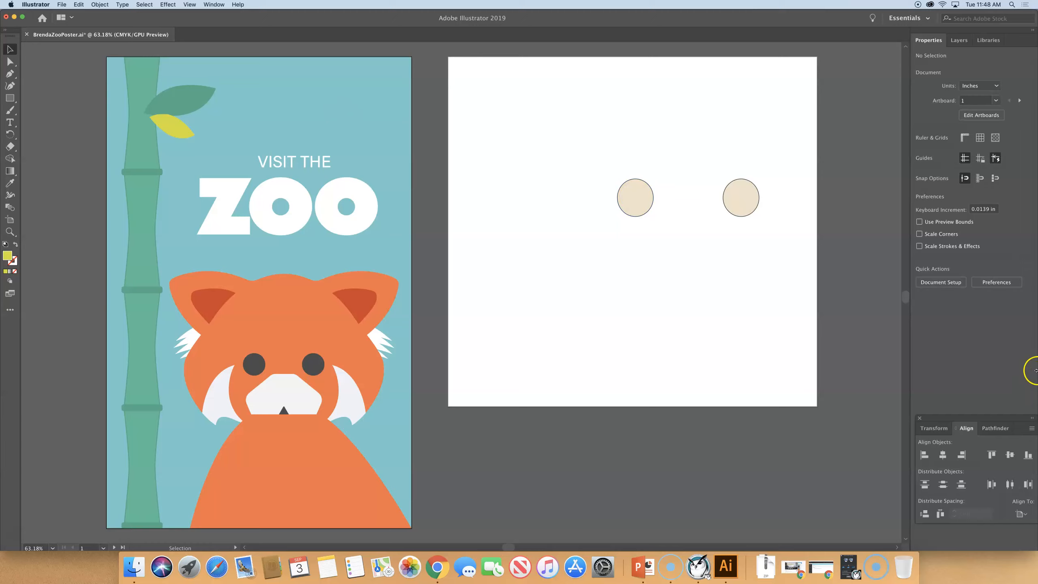
# Send the red panda's orange body to the back, bring it forward above the background and check the layer order
pyautogui.click(276, 491)
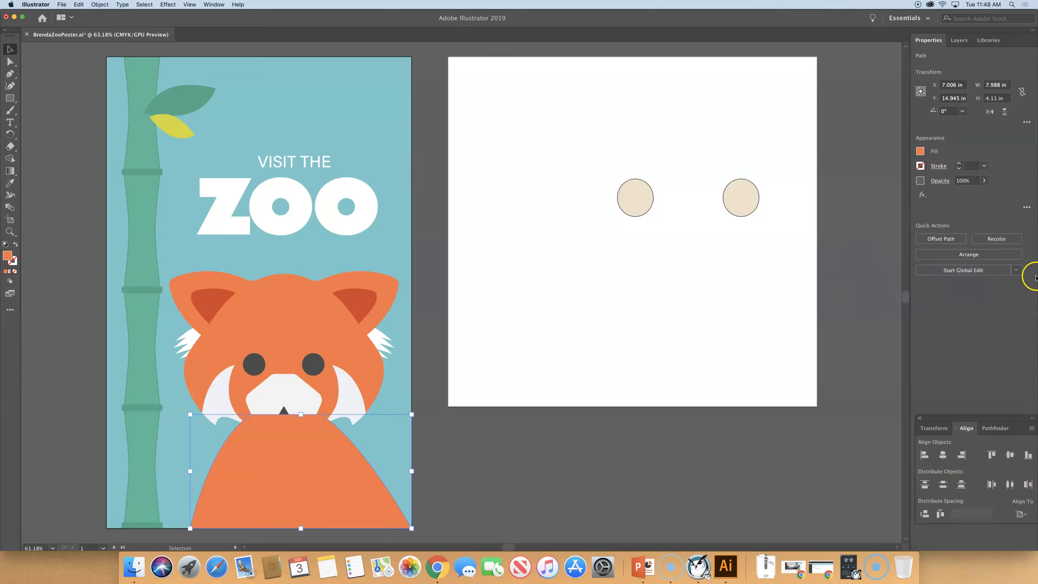
pyautogui.click(976, 257)
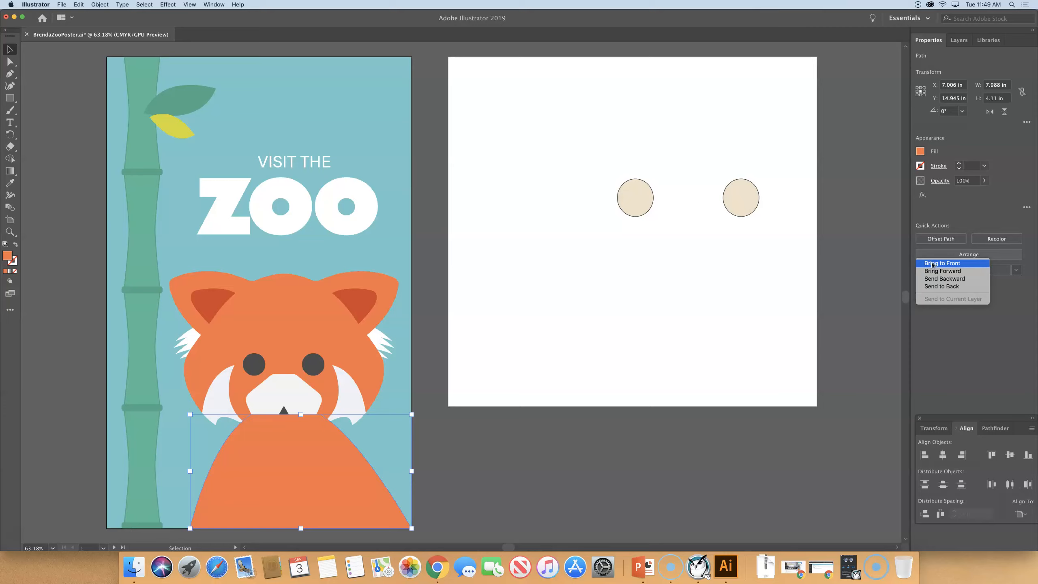
pyautogui.click(955, 286)
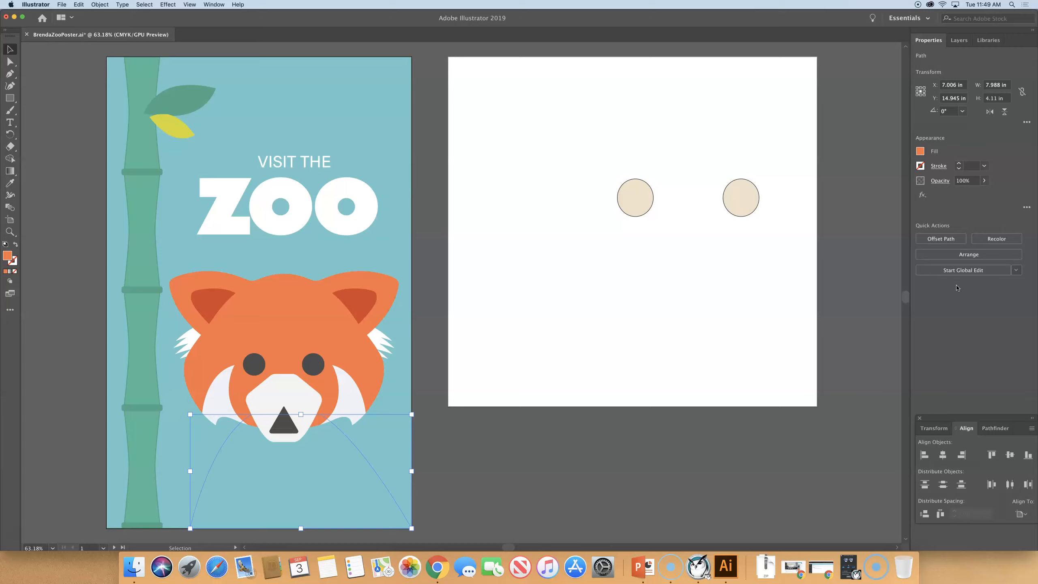
pyautogui.click(963, 253)
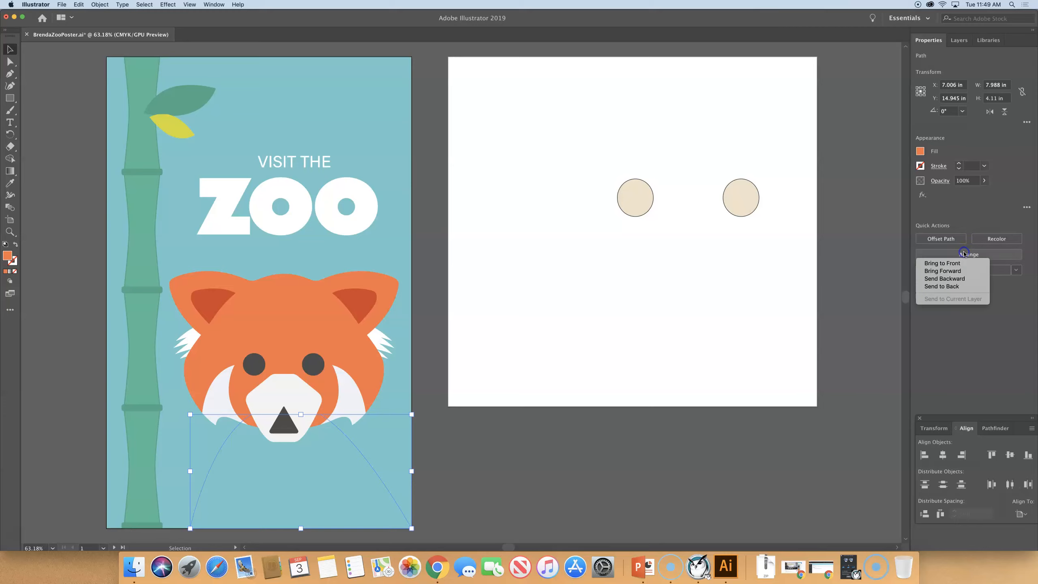
pyautogui.click(951, 271)
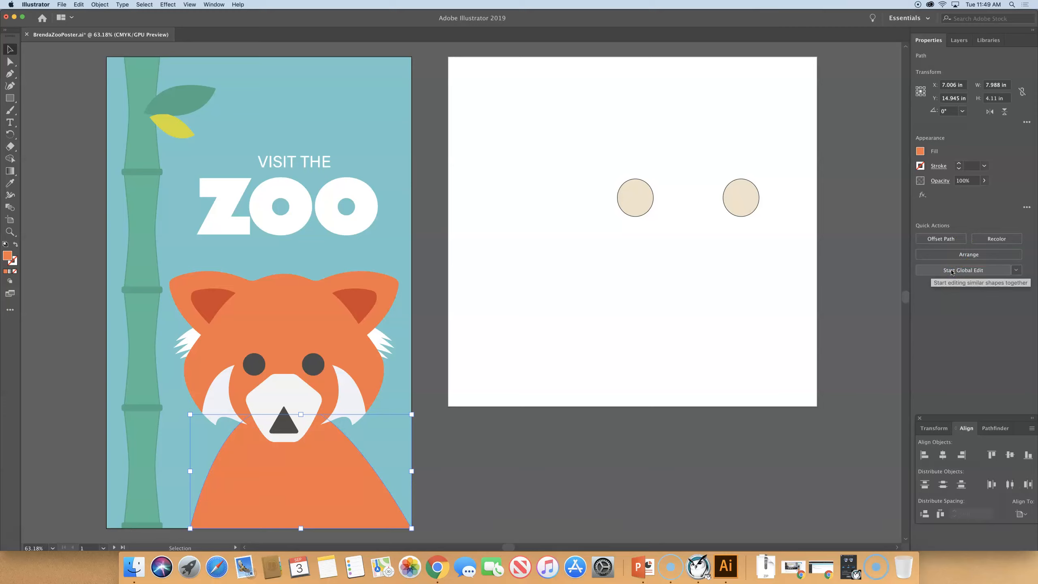
pyautogui.click(959, 40)
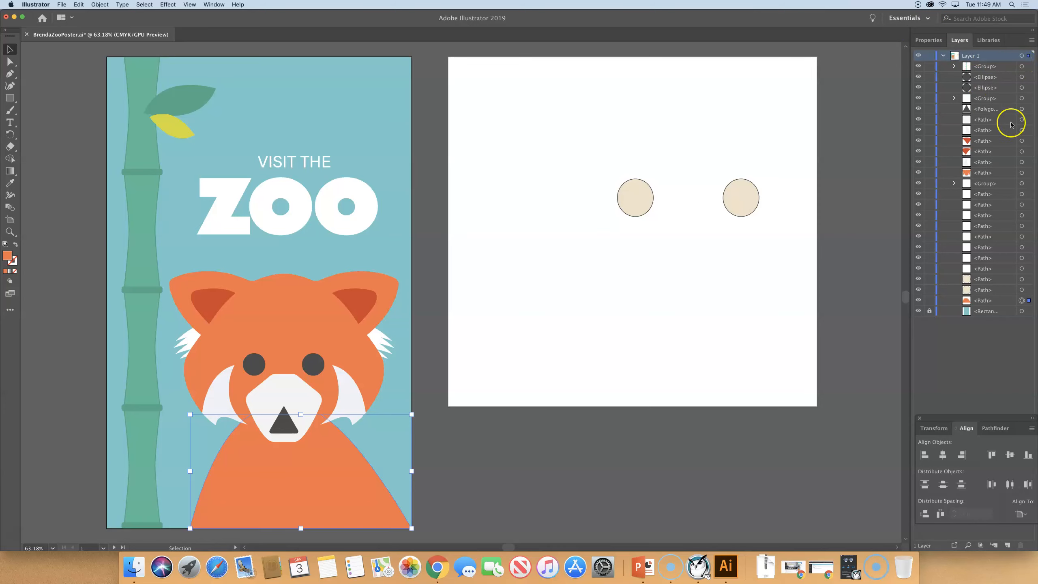
pyautogui.click(923, 41)
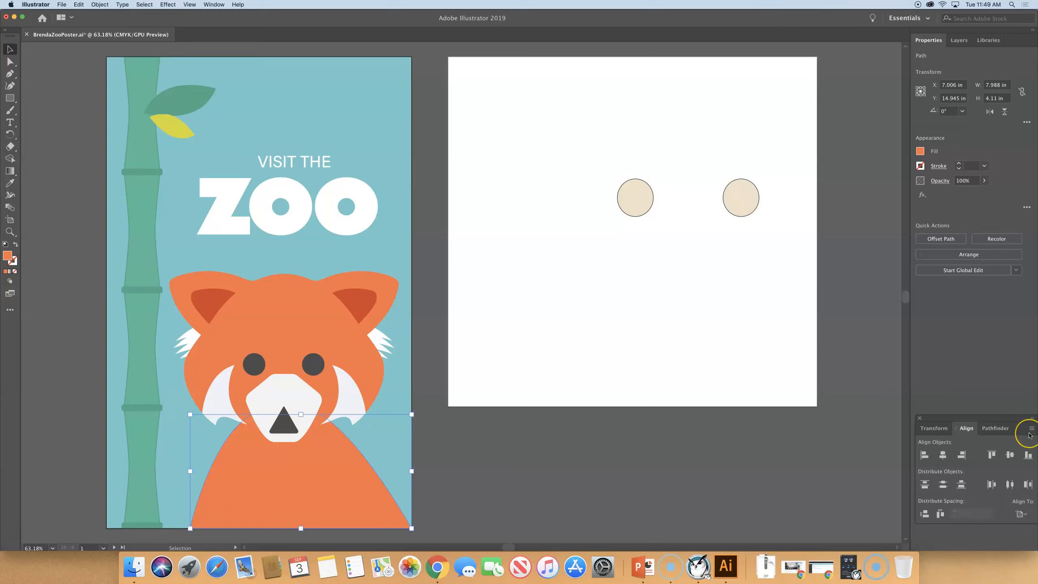
# Send the orange body behind the background again and undo the stacking changes
pyautogui.press('super+shift+[')
pyautogui.click(625, 467)
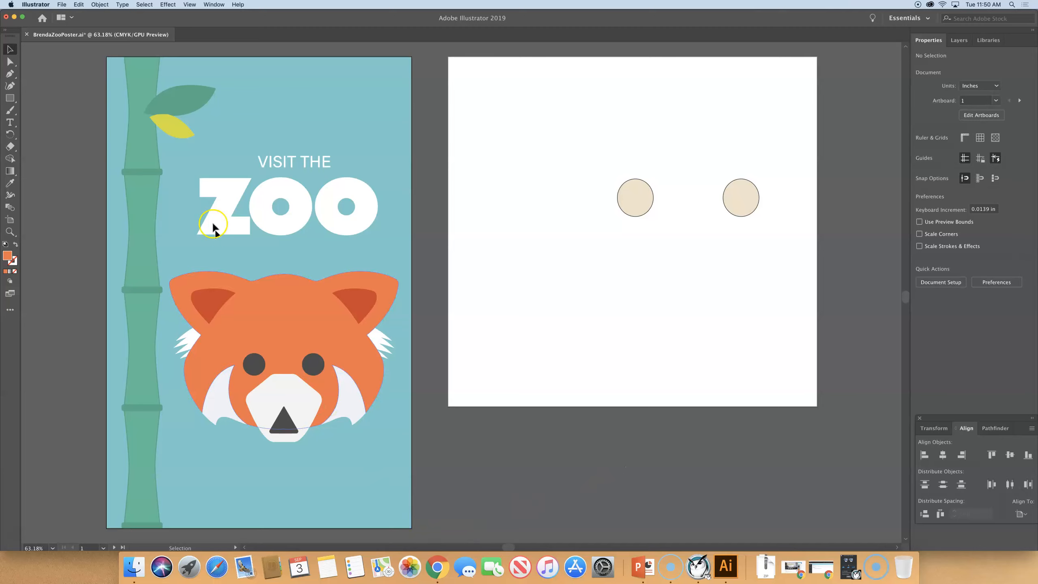
pyautogui.press('super+z')
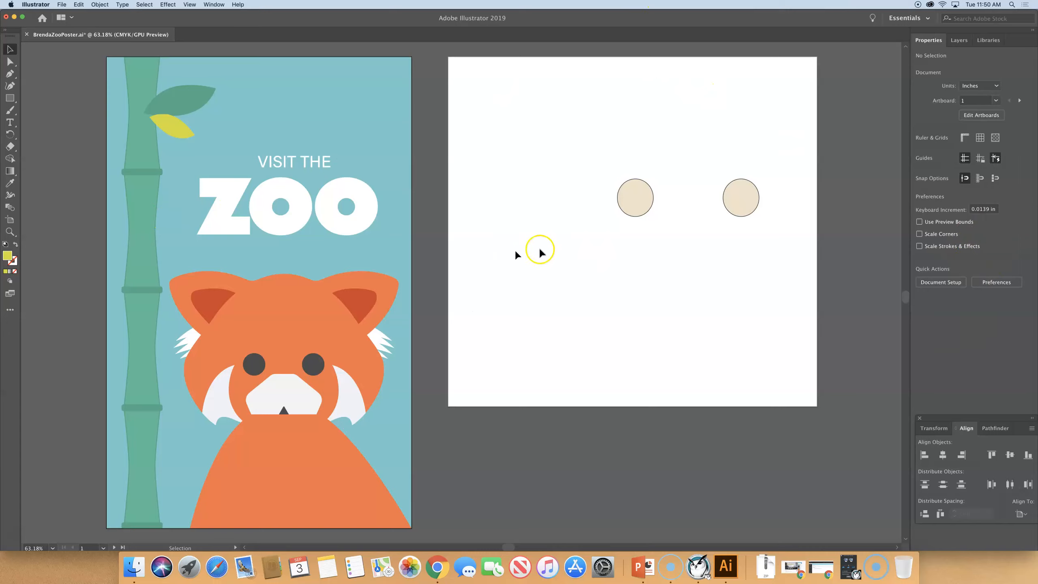
# Arrange the panda's body behind the muzzle and nose using Send to Back and Bring Forward, and deselect it
pyautogui.click(317, 457)
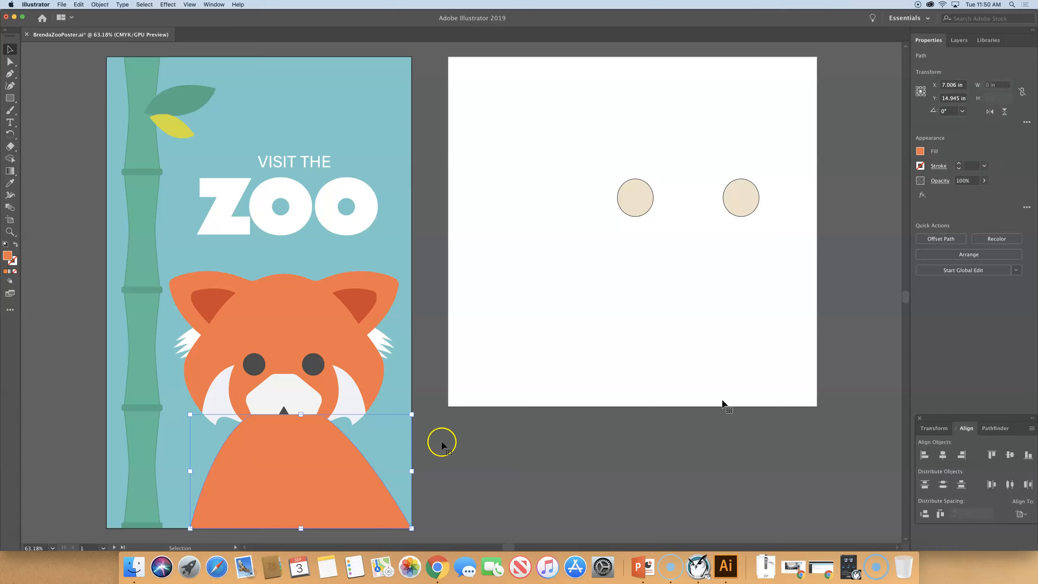
pyautogui.click(974, 254)
pyautogui.click(941, 286)
pyautogui.click(982, 253)
pyautogui.click(948, 264)
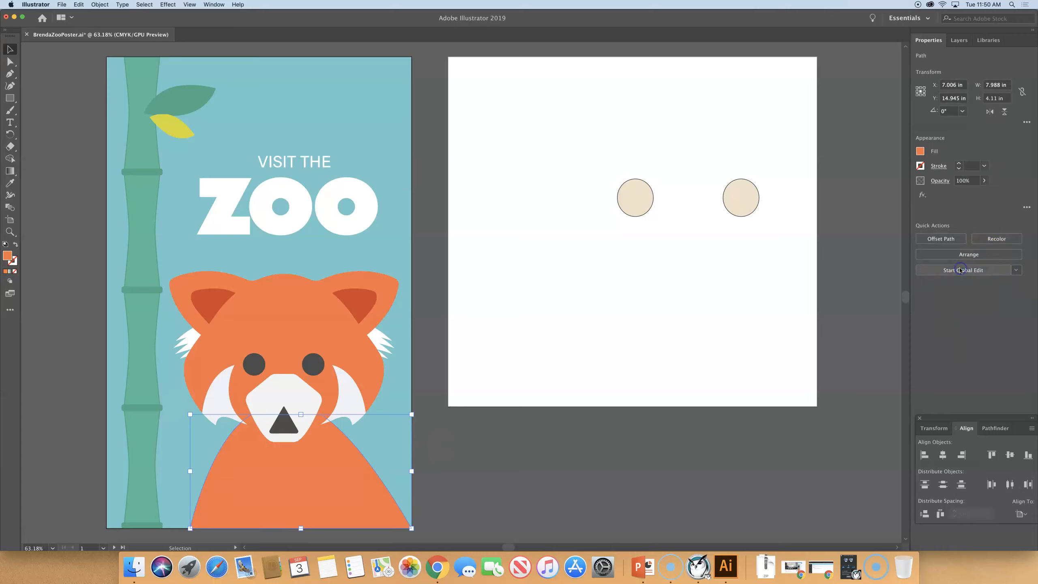
pyautogui.click(695, 461)
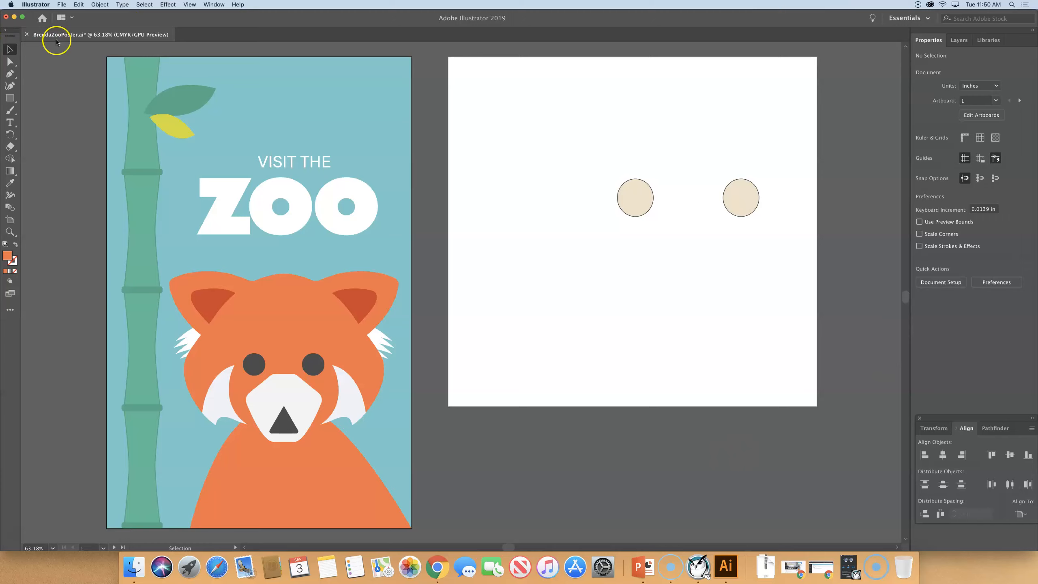
# Scale the two beige circles on artboard 2 down together, proportionally, to about 1.301 by 0.345 in, and deselect them
pyautogui.moveTo(589, 147); pyautogui.dragTo(797, 250)
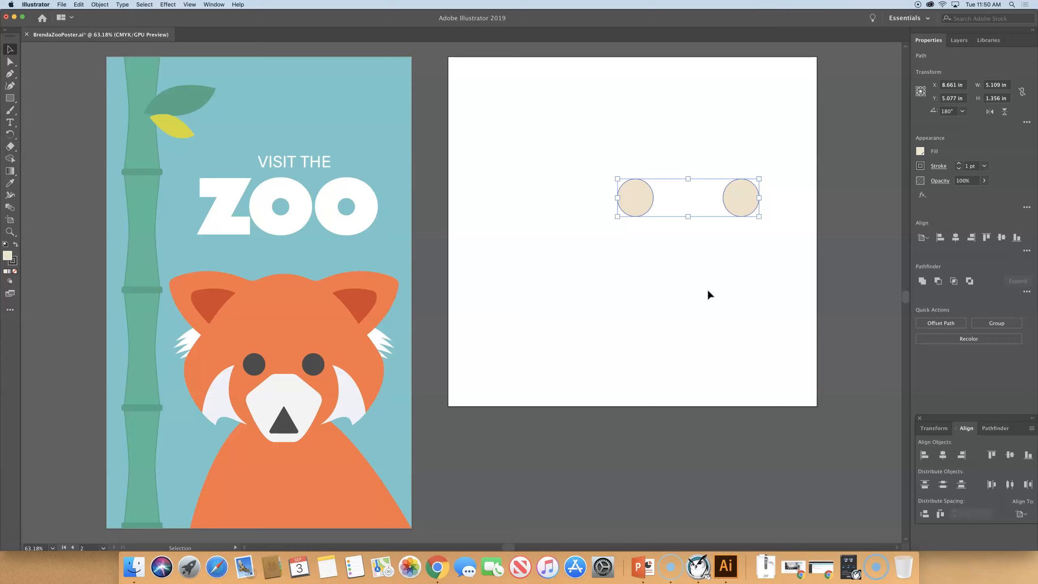
pyautogui.click(738, 204)
pyautogui.press('a')
pyautogui.press('super+1')
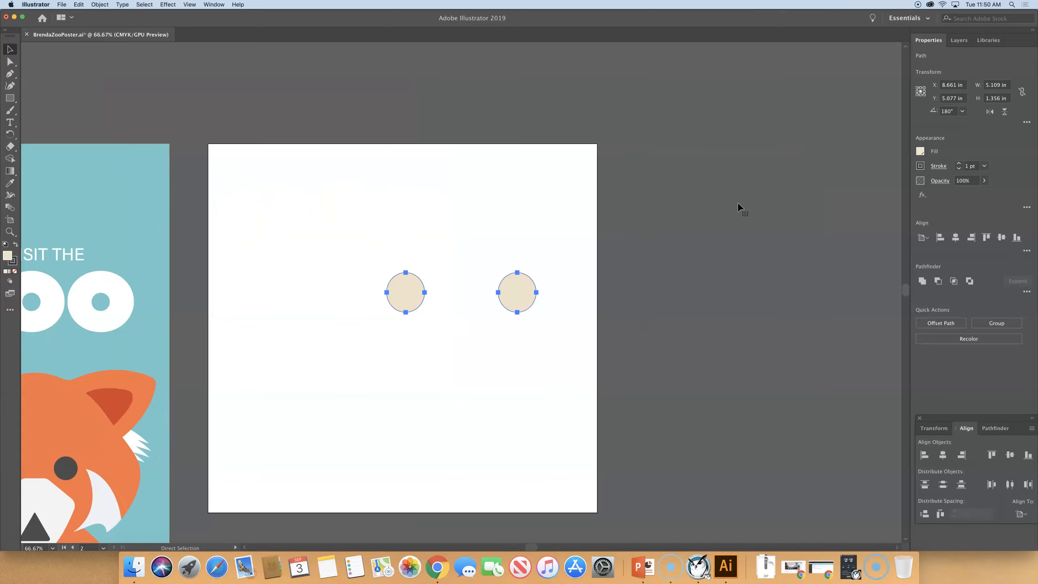
pyautogui.press('v')
pyautogui.press('super+=')
pyautogui.press('super+=')
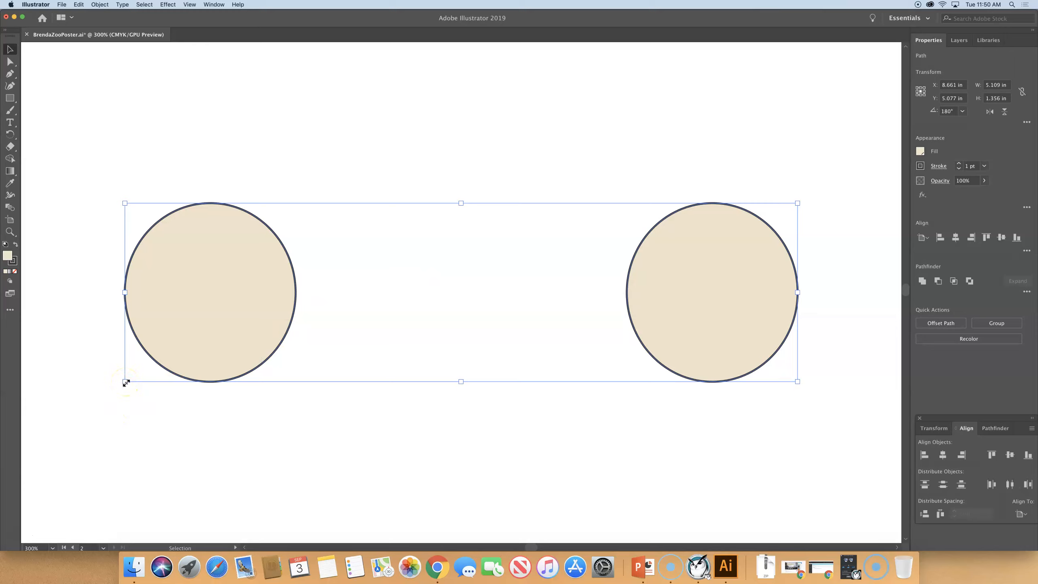
pyautogui.moveTo(126, 382); pyautogui.dragTo(306, 324)
pyautogui.moveTo(310, 324); pyautogui.dragTo(398, 330)
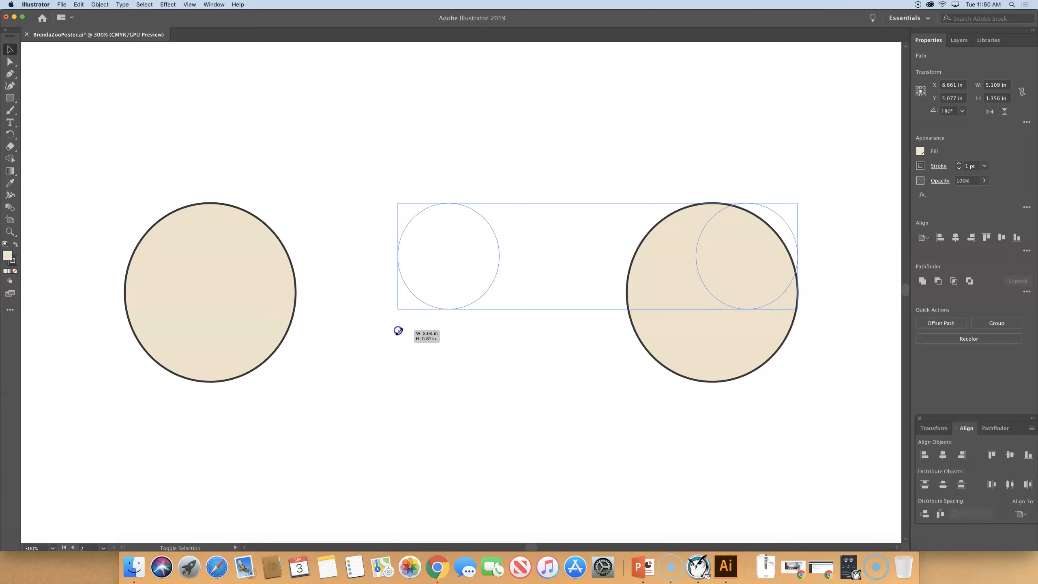
pyautogui.moveTo(399, 331); pyautogui.dragTo(620, 250)
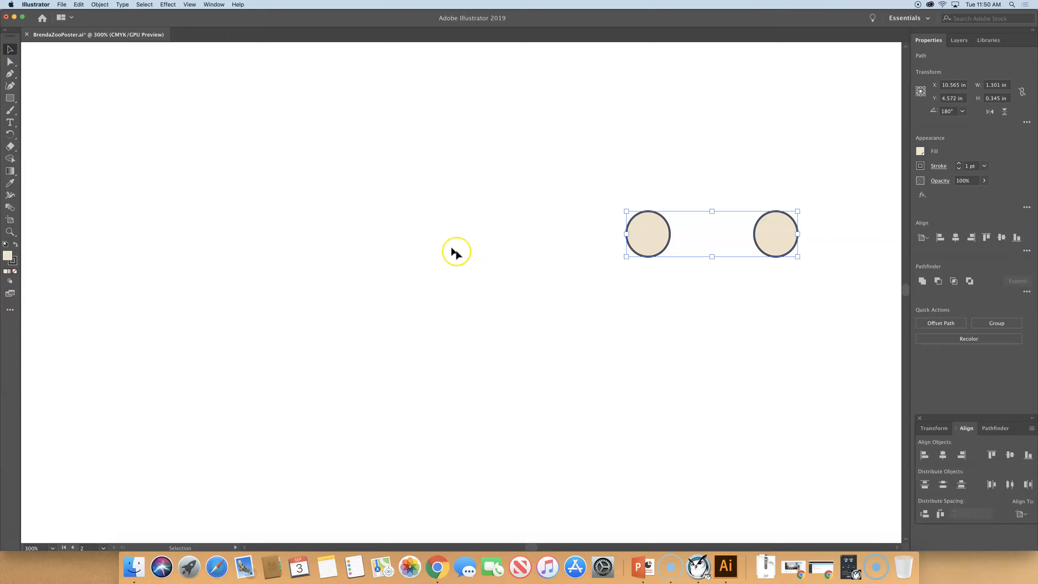
pyautogui.click(464, 237)
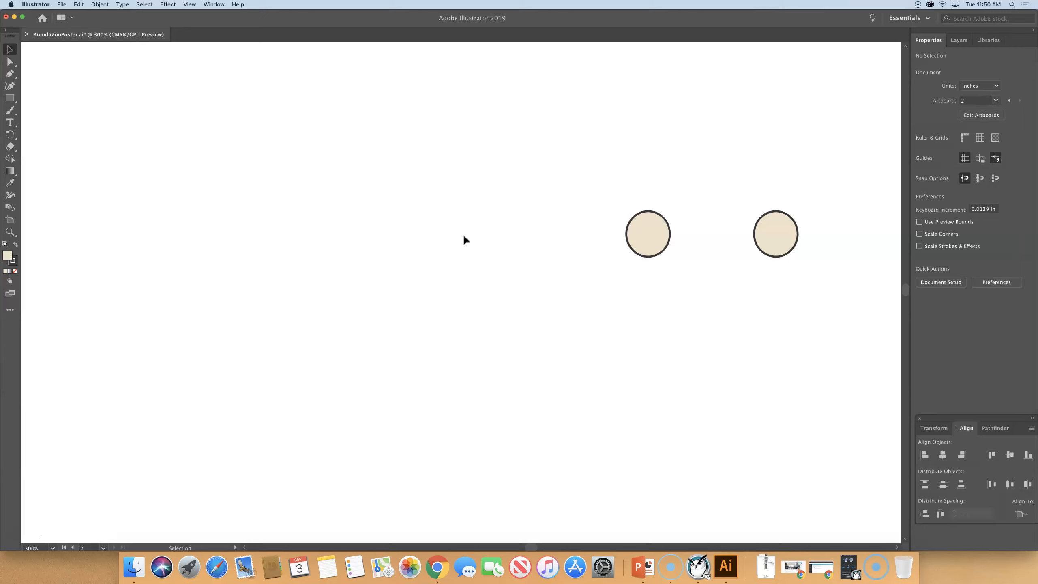
# Move the first of the two small beige circles from artboard 2 onto the panda's eye nearest the bamboo
pyautogui.press('a')
pyautogui.press('super+alt+0')
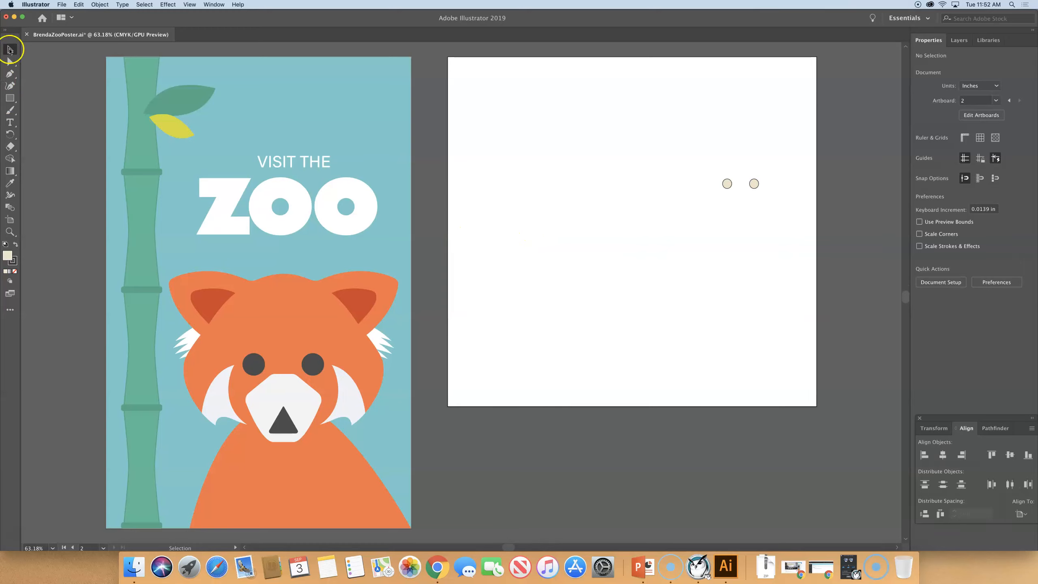
pyautogui.moveTo(727, 185); pyautogui.dragTo(254, 367)
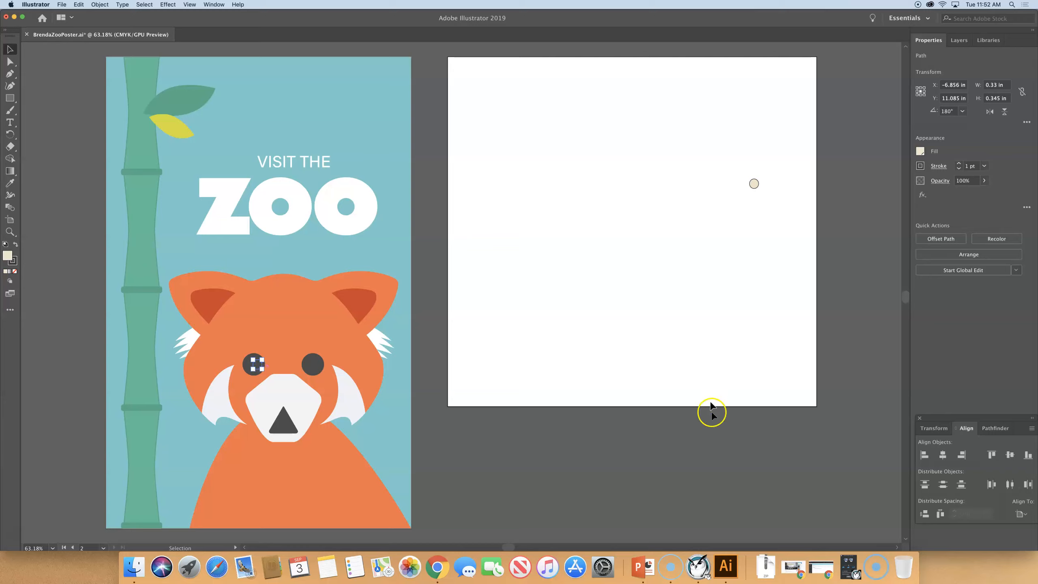
# Bring the small beige circle on the panda's eye nearest the bamboo to the front of the stacking order
pyautogui.click(990, 253)
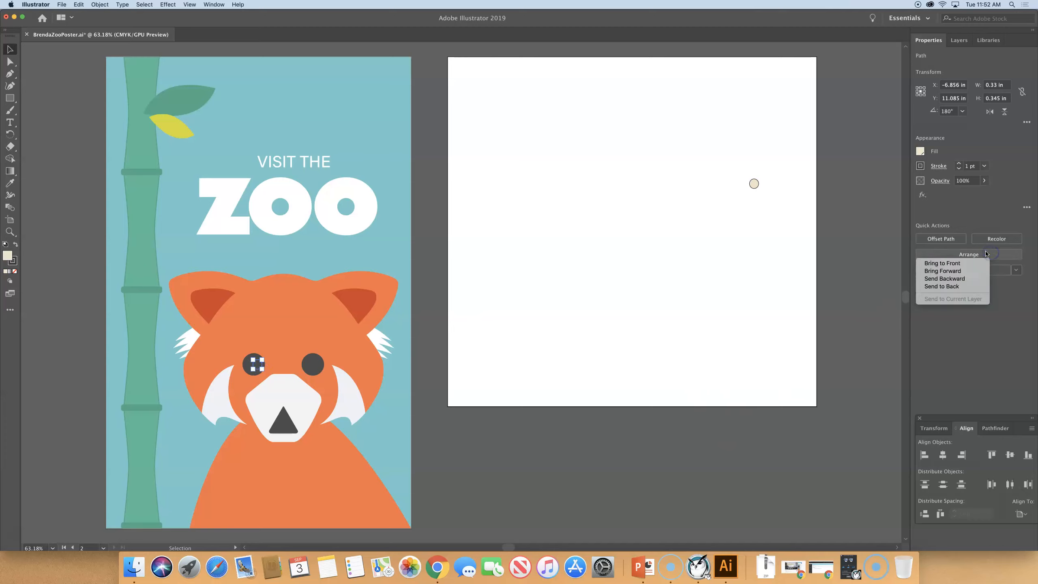
pyautogui.click(954, 270)
pyautogui.click(961, 254)
pyautogui.click(943, 263)
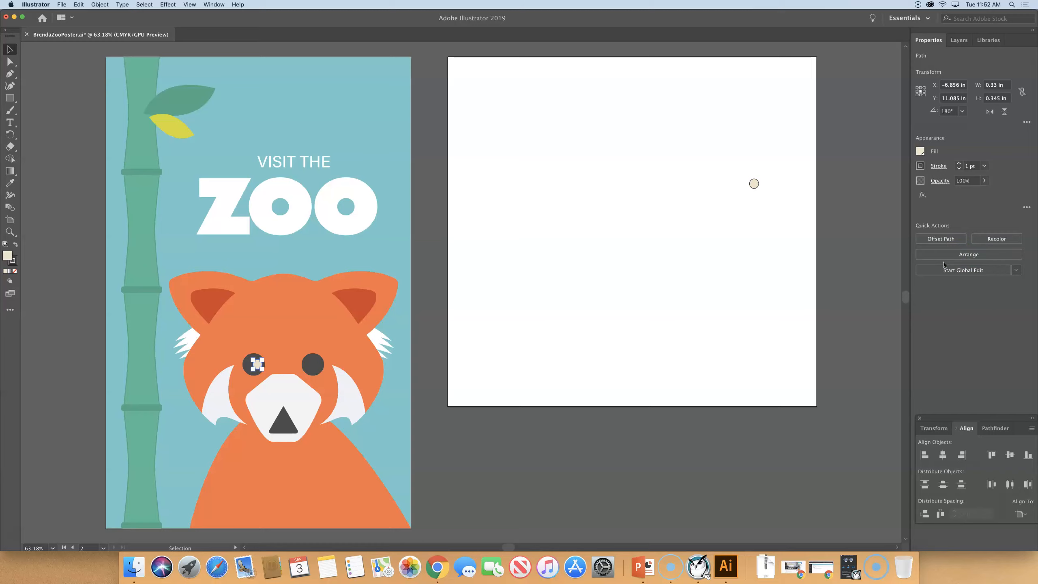
pyautogui.moveTo(261, 360); pyautogui.dragTo(256, 364)
pyautogui.click(537, 342)
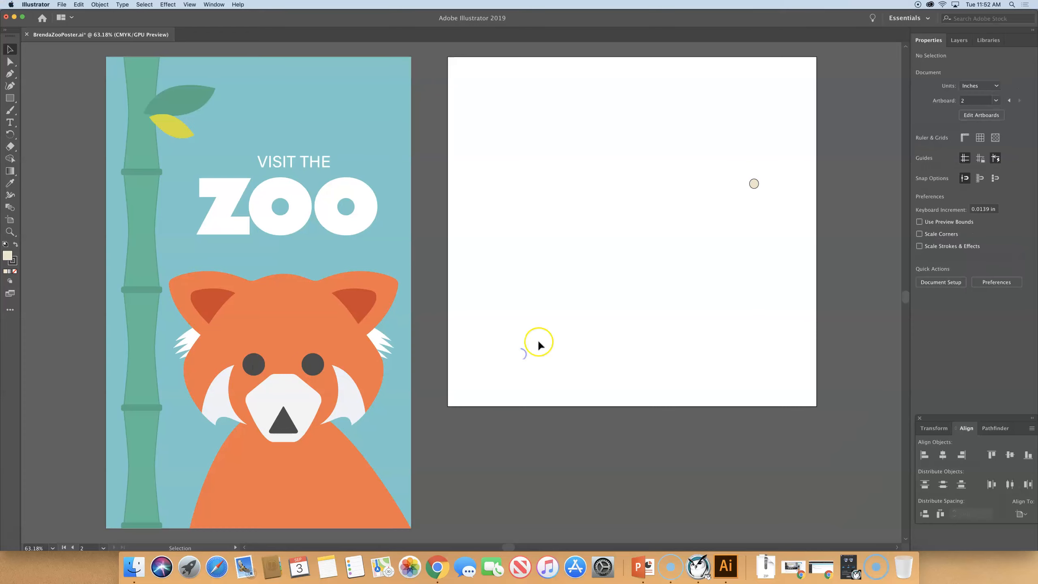
pyautogui.click(246, 373)
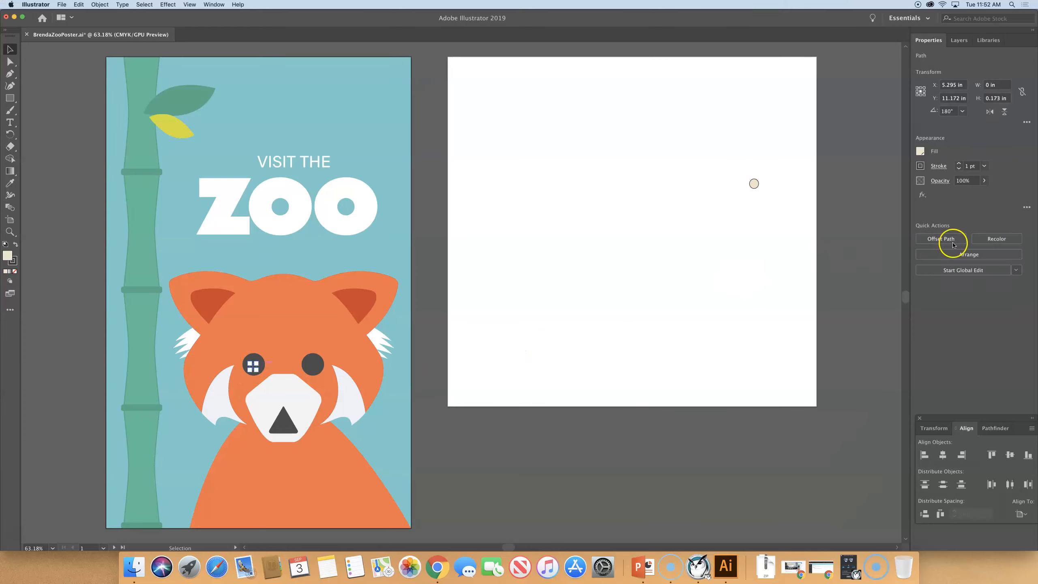
pyautogui.click(969, 254)
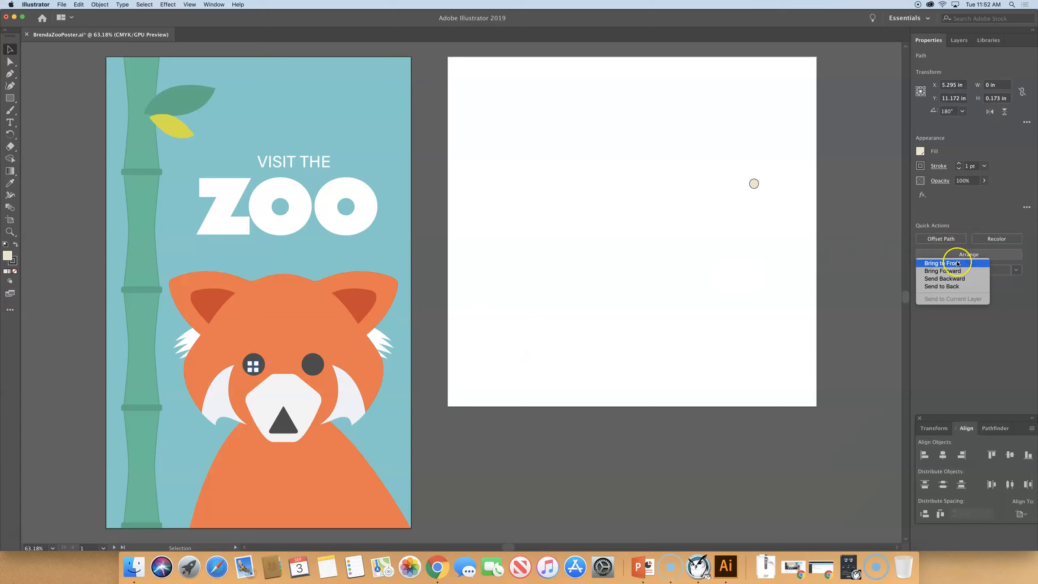
pyautogui.click(957, 263)
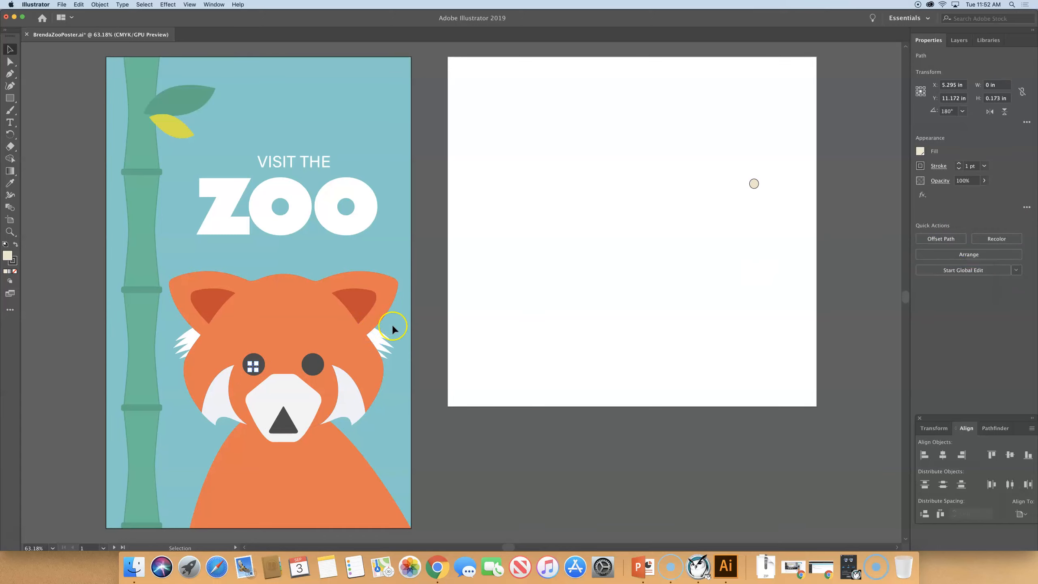
pyautogui.press('super+z')
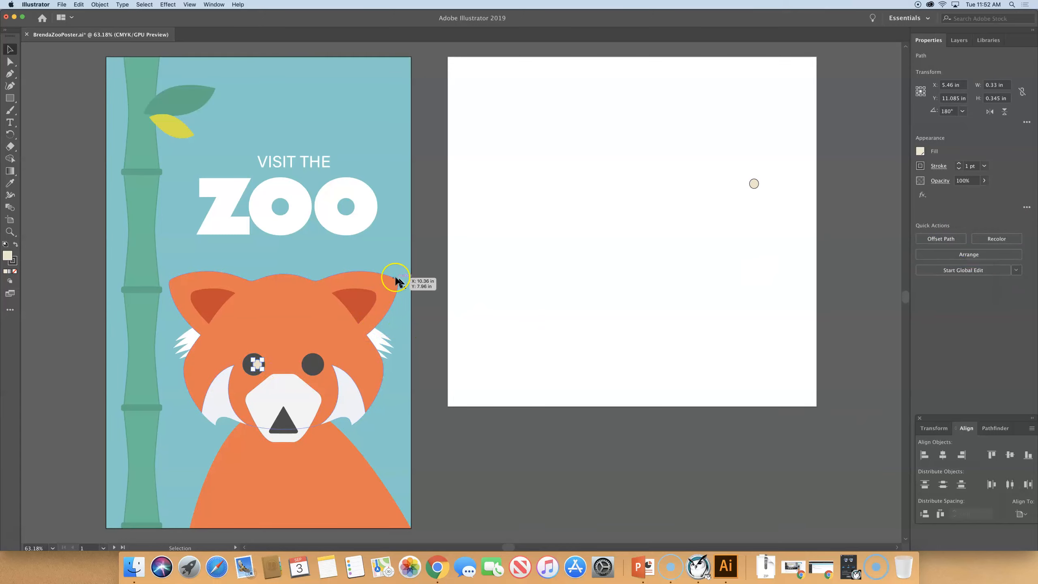
pyautogui.click(511, 279)
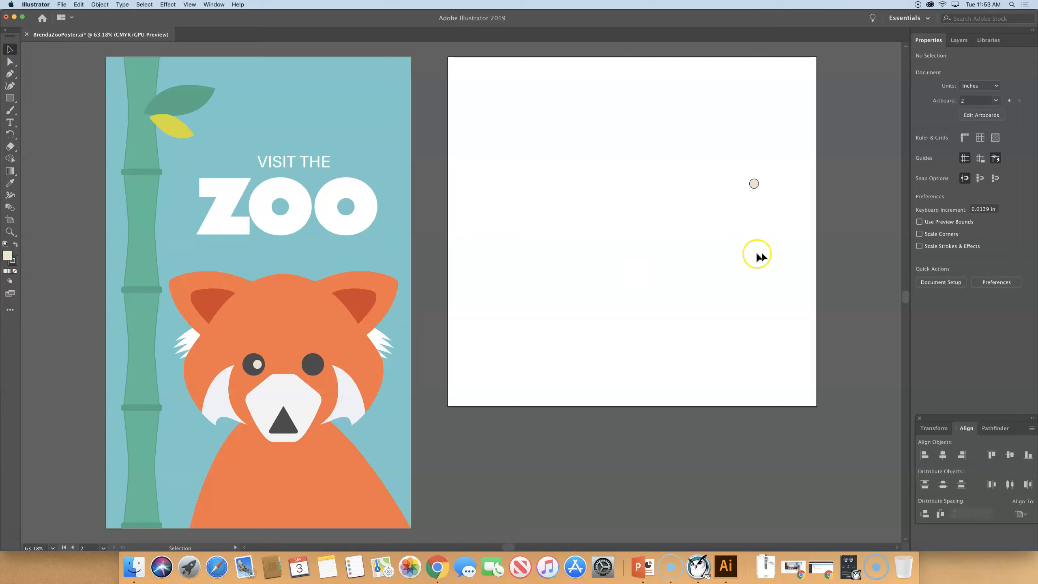
# Move the remaining small beige circle from artboard 2 onto the panda's eye farther from the bamboo and deselect it
pyautogui.moveTo(751, 186); pyautogui.dragTo(309, 368)
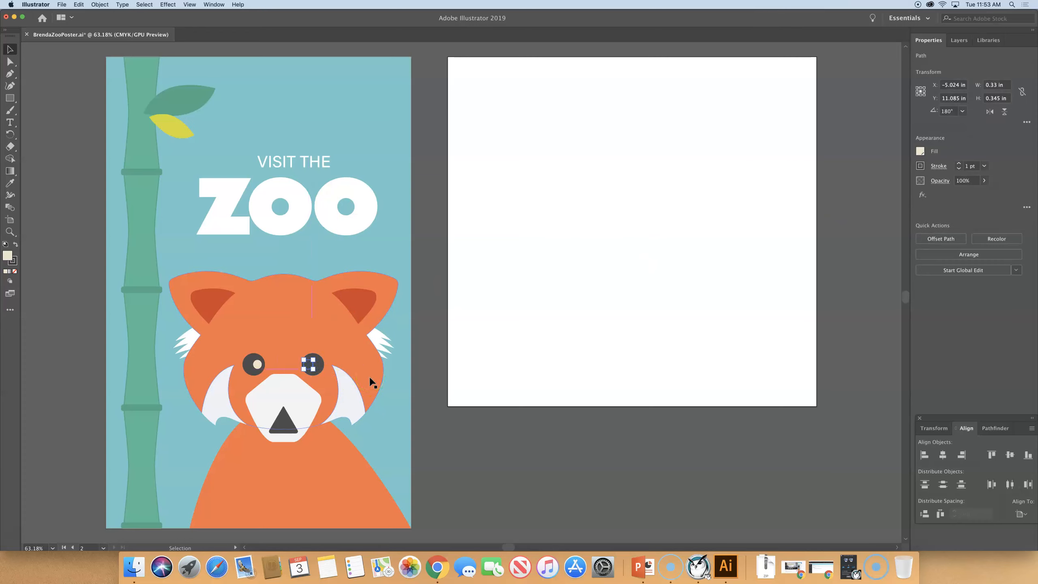
pyautogui.click(518, 472)
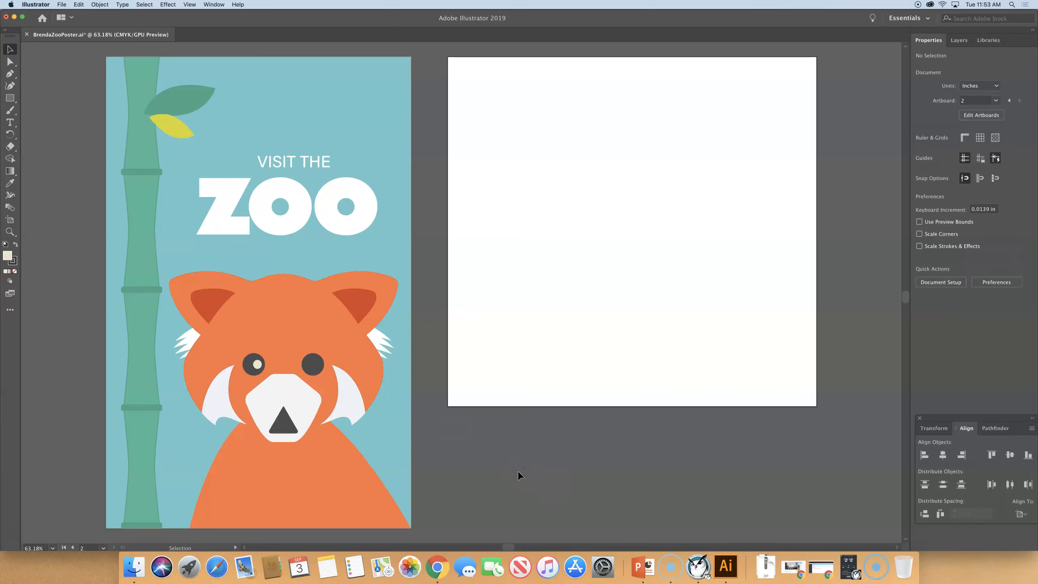
pyautogui.click(550, 390)
pyautogui.press('super+0')
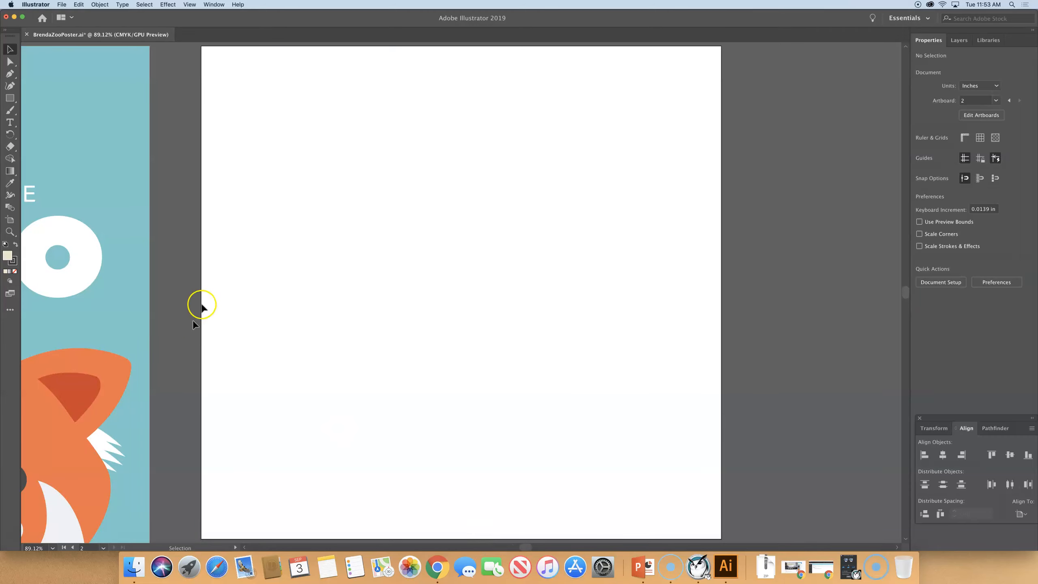
pyautogui.moveTo(88, 355); pyautogui.dragTo(514, 215)
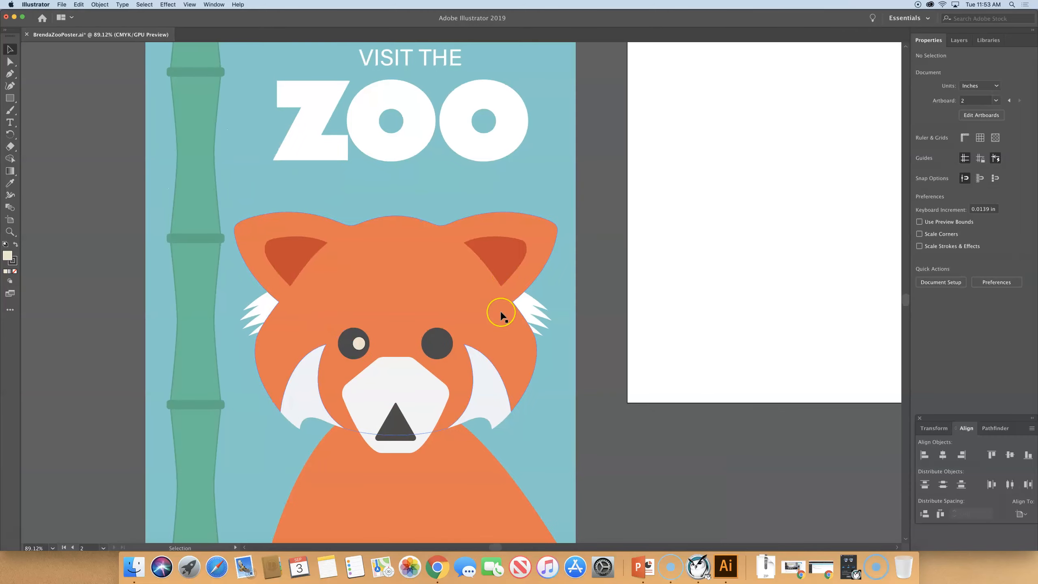